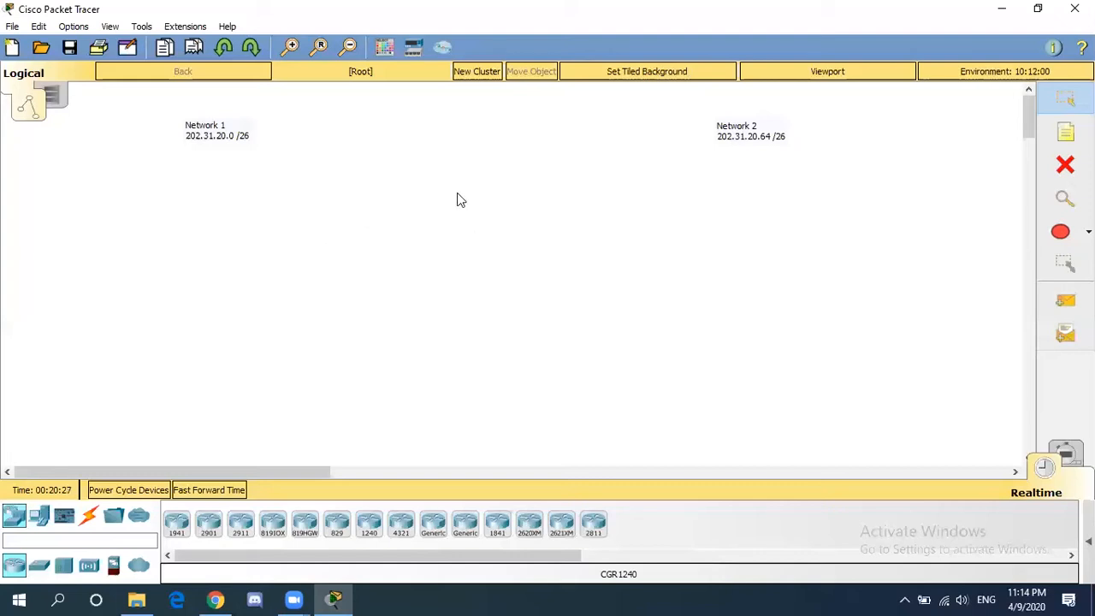
# - Add 'network id : 202.31.20.0', 'host ip : 202.31.20.1 - 202.31.20.62' and 'broadcast : 202.31.20.63' to the Network 1 note
pyautogui.doubleClick(255, 134)
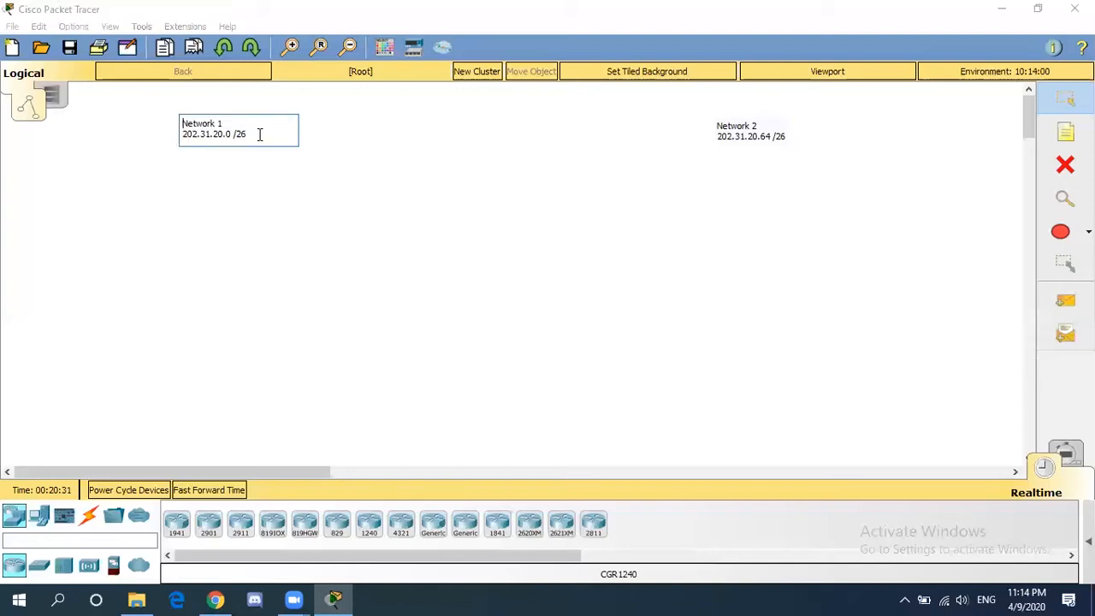
pyautogui.click(261, 137)
pyautogui.press('Return')
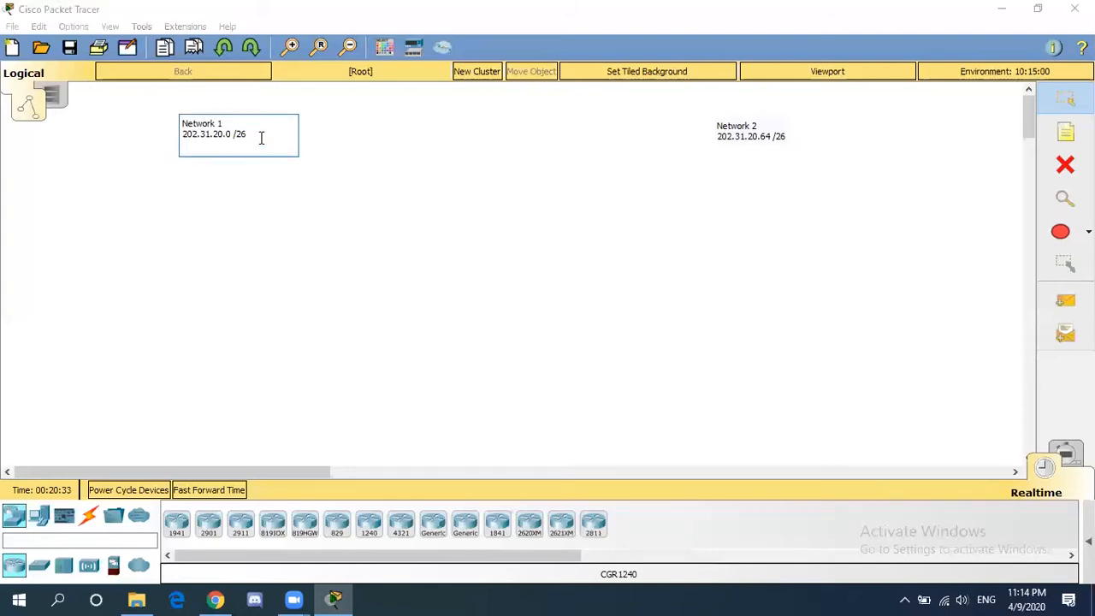
pyautogui.press('Return')
pyautogui.write('network')
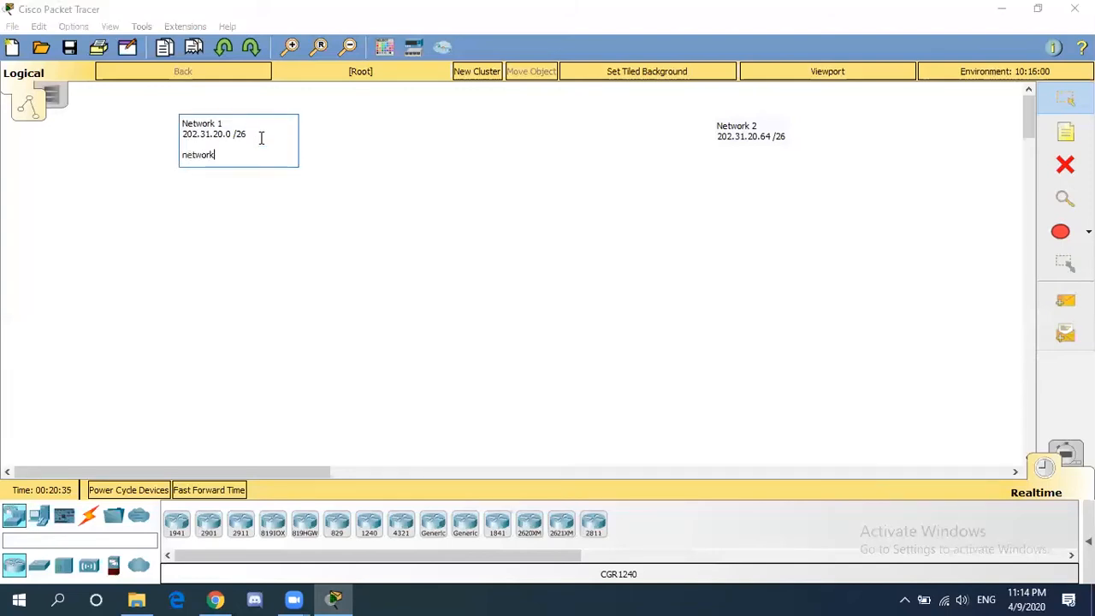
pyautogui.write(' id : 202.31.20.0')
pyautogui.press('Return')
pyautogui.write('host ip')
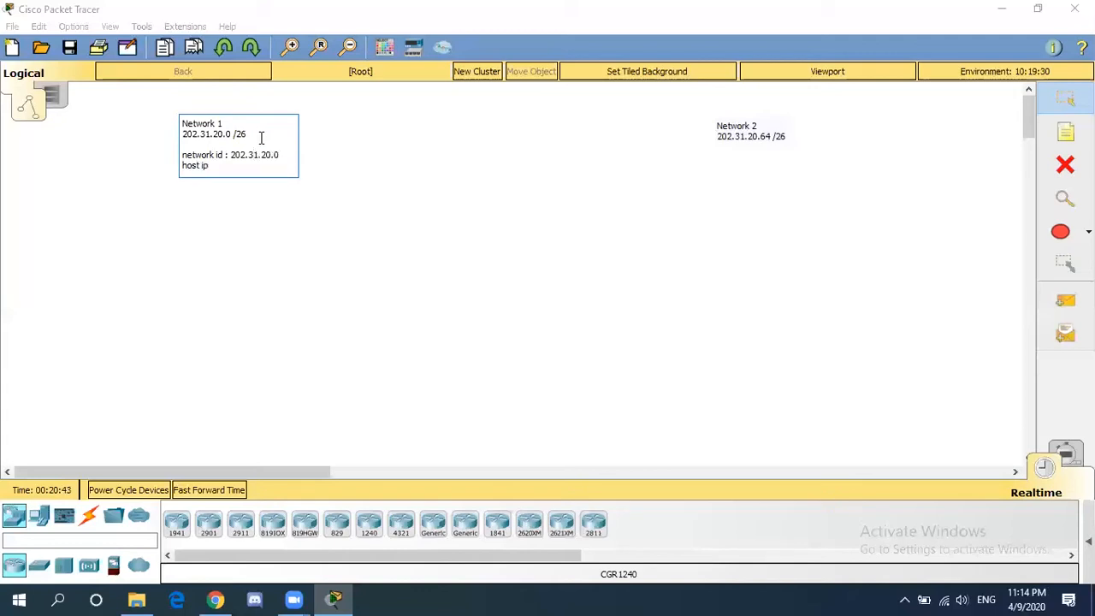
pyautogui.write(' : 202.31.20.1 - 202.3')
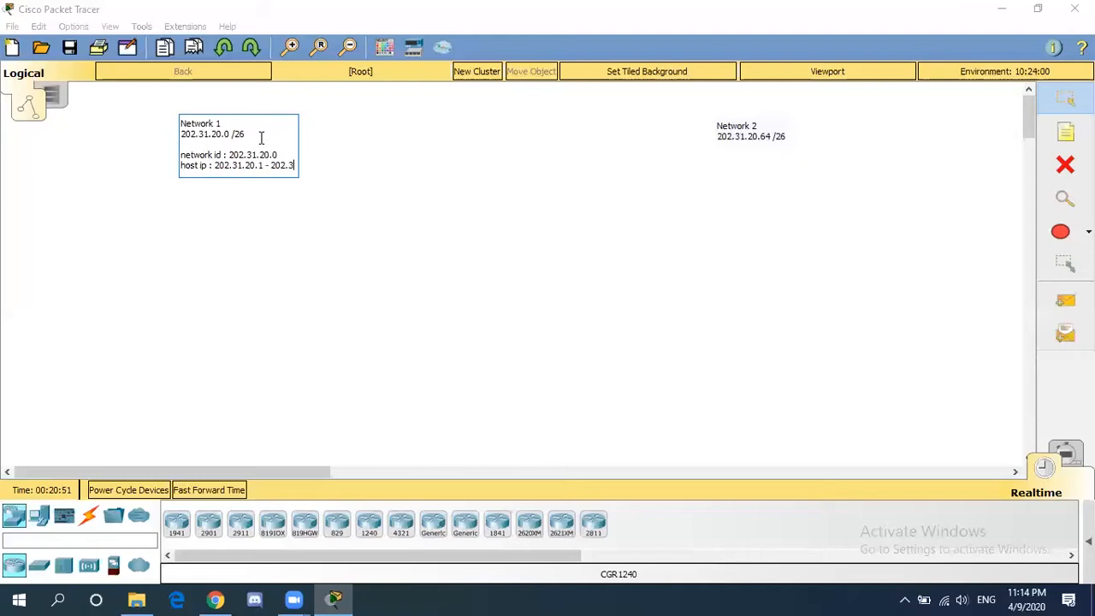
pyautogui.write('1.20')
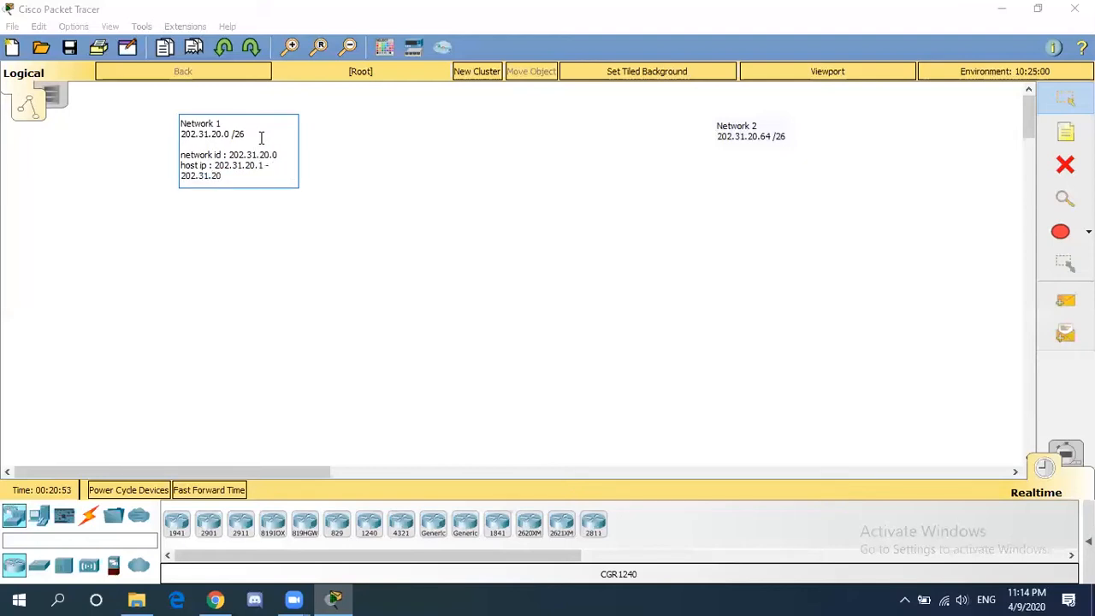
pyautogui.write('.')
pyautogui.write('62')
pyautogui.press('Return')
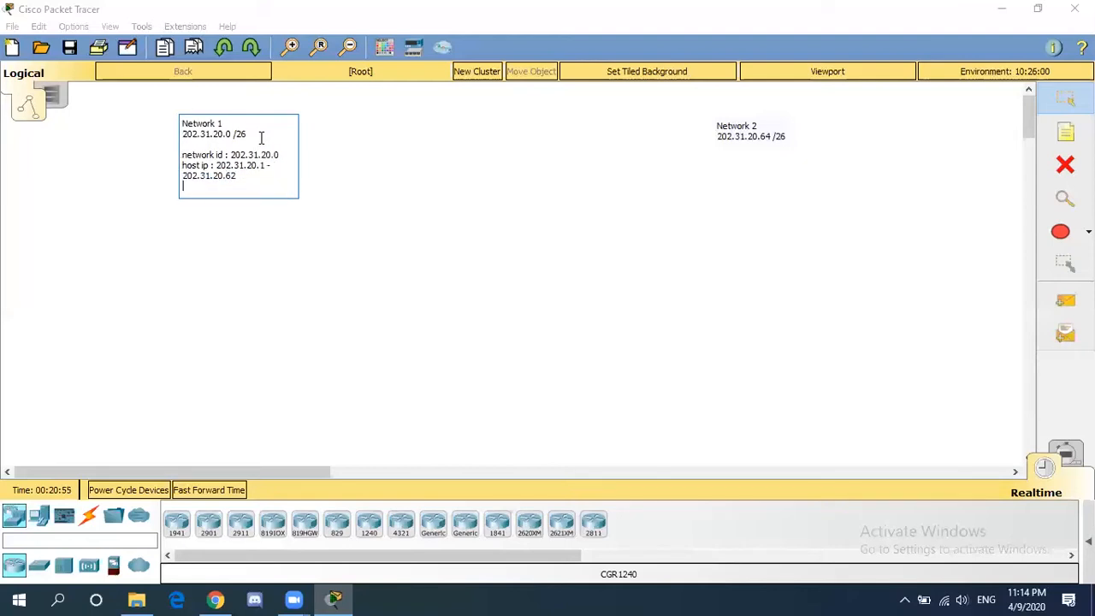
pyautogui.write('broadcast : 202.31.20.63')
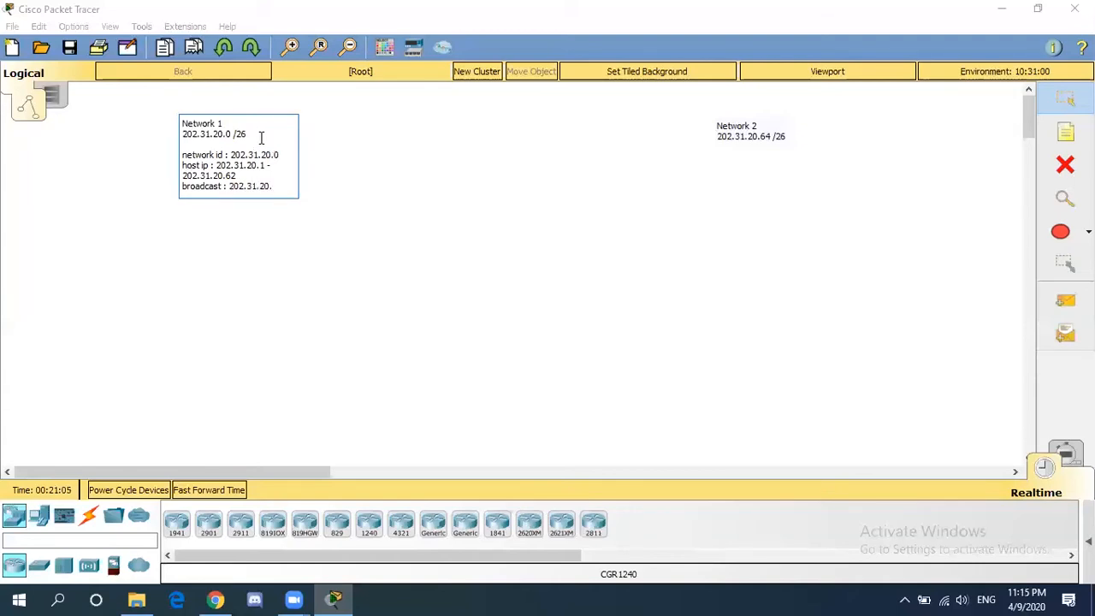
pyautogui.click(436, 178)
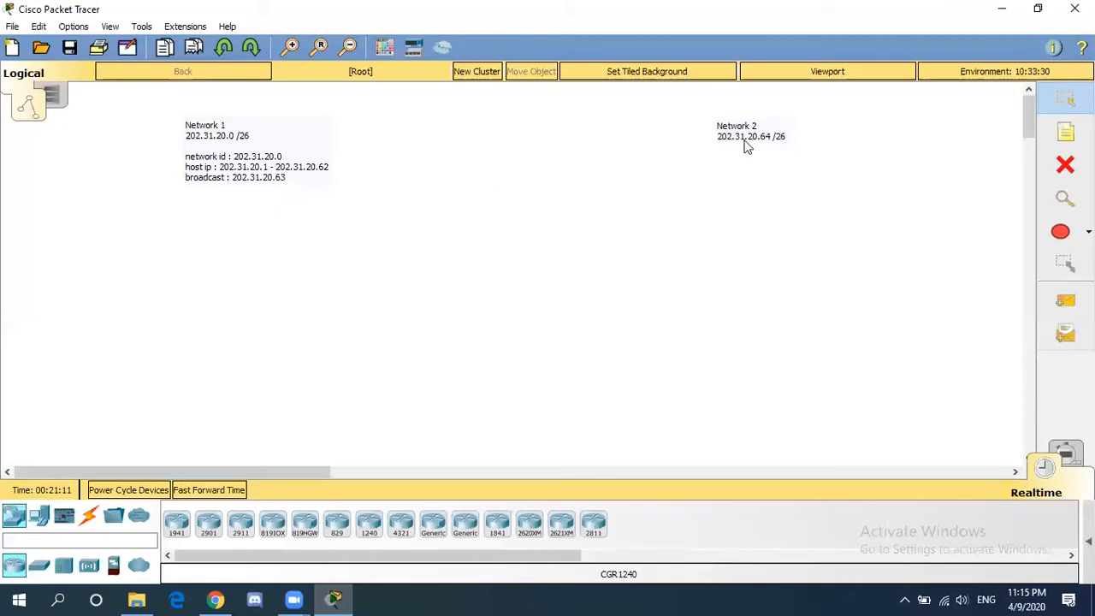
# - Add network id 202.31.20.64, host ip 202.31.20.65 - 202.31.20.126 and a broadcast line to the Network 2 note
pyautogui.doubleClick(792, 135)
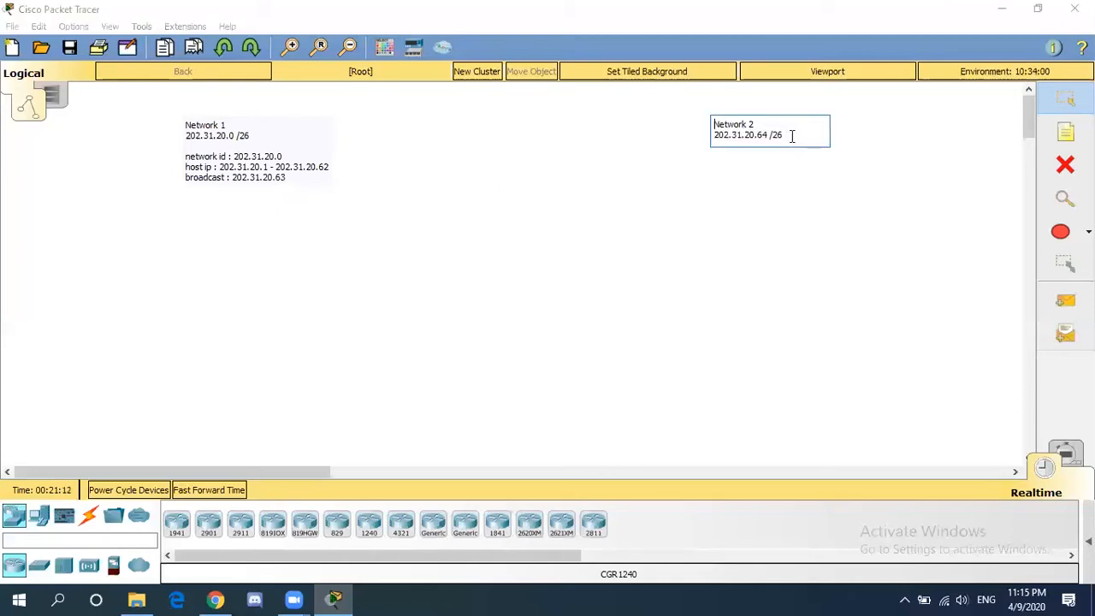
pyautogui.press('Return')
pyautogui.press('Return')
pyautogui.write('network id : 202.31.20')
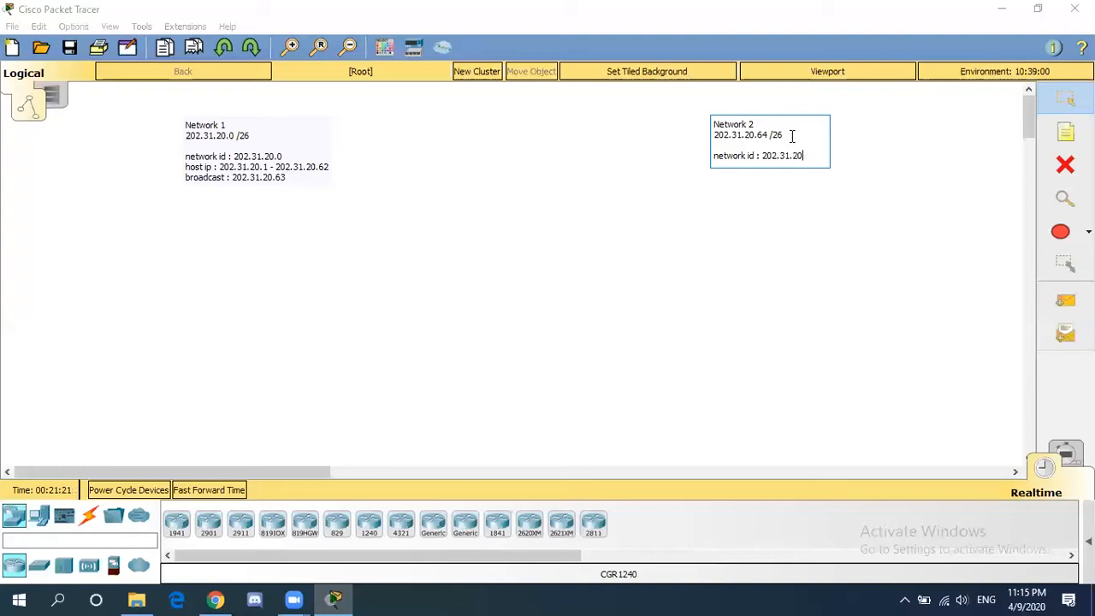
pyautogui.write('.64')
pyautogui.press('Return')
pyautogui.write('host ip')
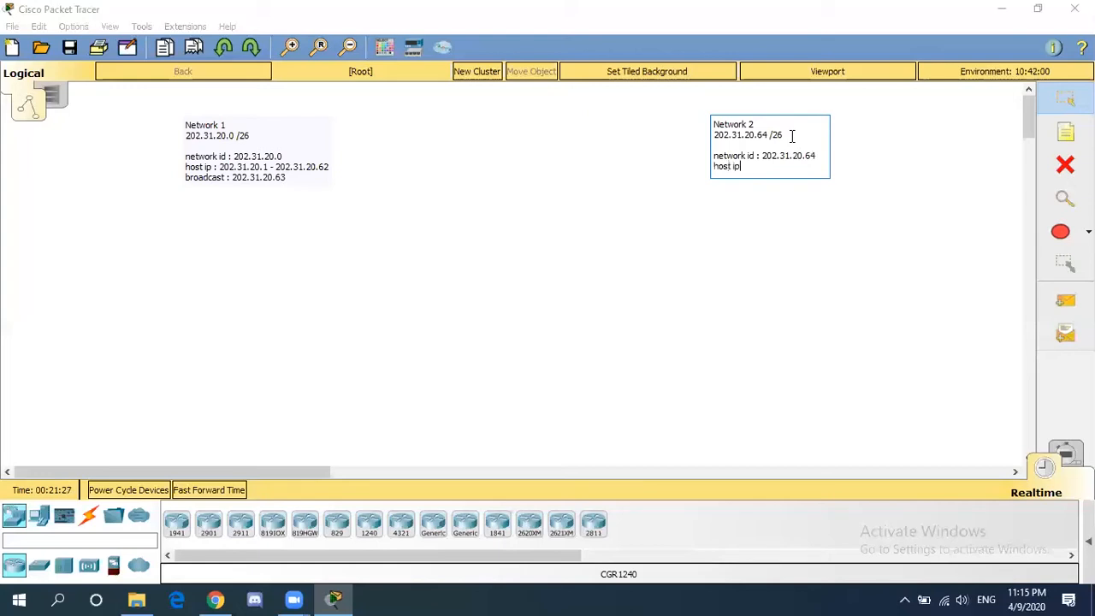
pyautogui.write(' : 202.31.20.65 - 202.31.20.')
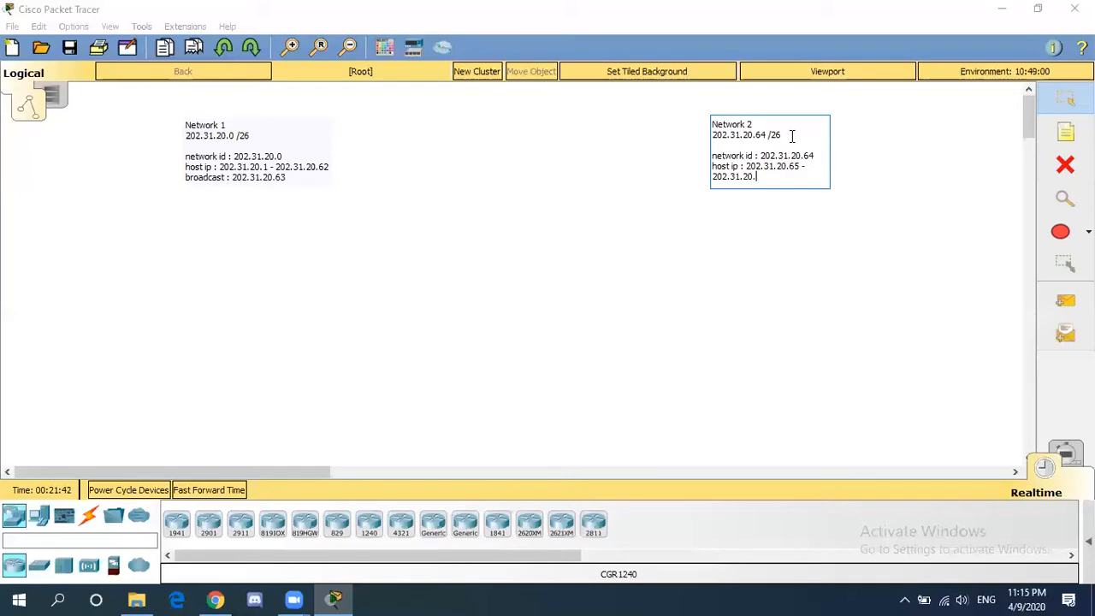
pyautogui.write('126')
pyautogui.press('Return')
pyautogui.write('b')
pyautogui.write('roadcast : 202.31.20.12')
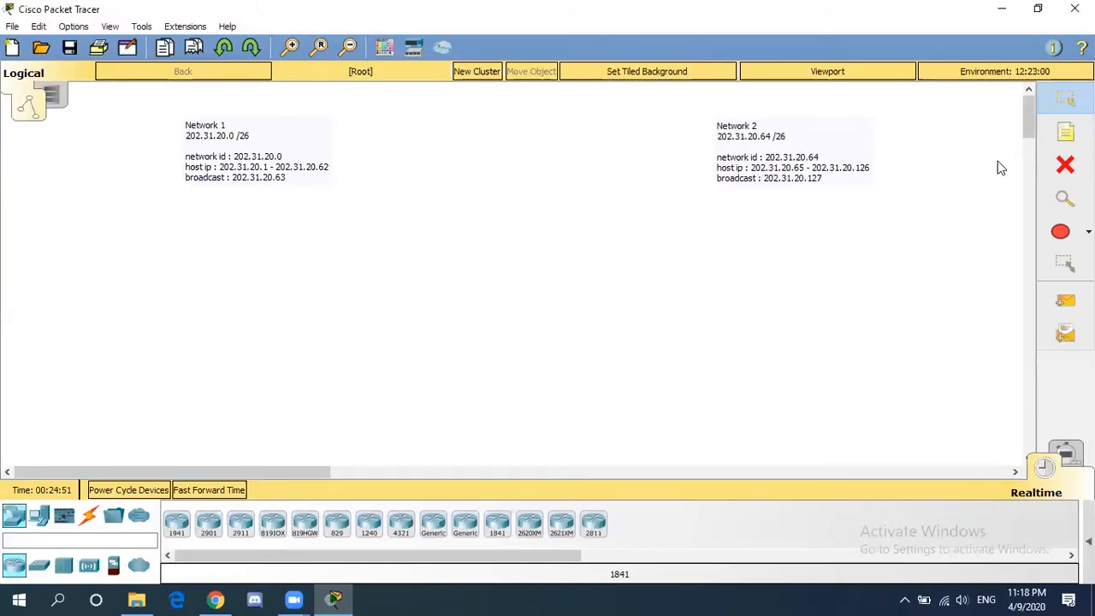
# - Place a two-line note between the network notes reading 'subnetmask' and '255.255.255.192'
pyautogui.click(1057, 141)
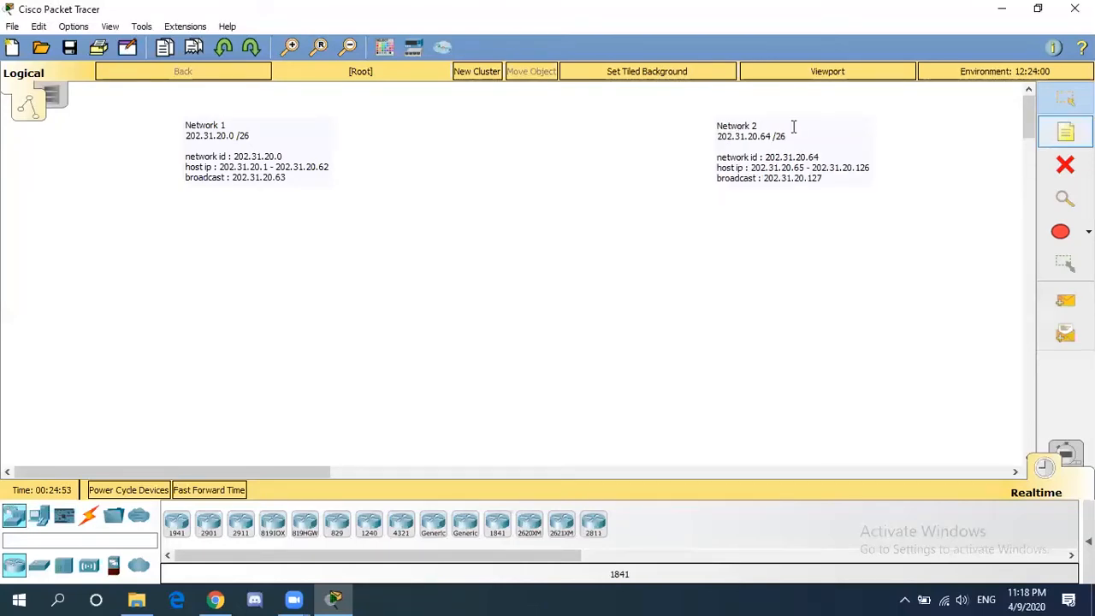
pyautogui.click(495, 115)
pyautogui.write('subnetmask')
pyautogui.press('Return')
pyautogui.write('25')
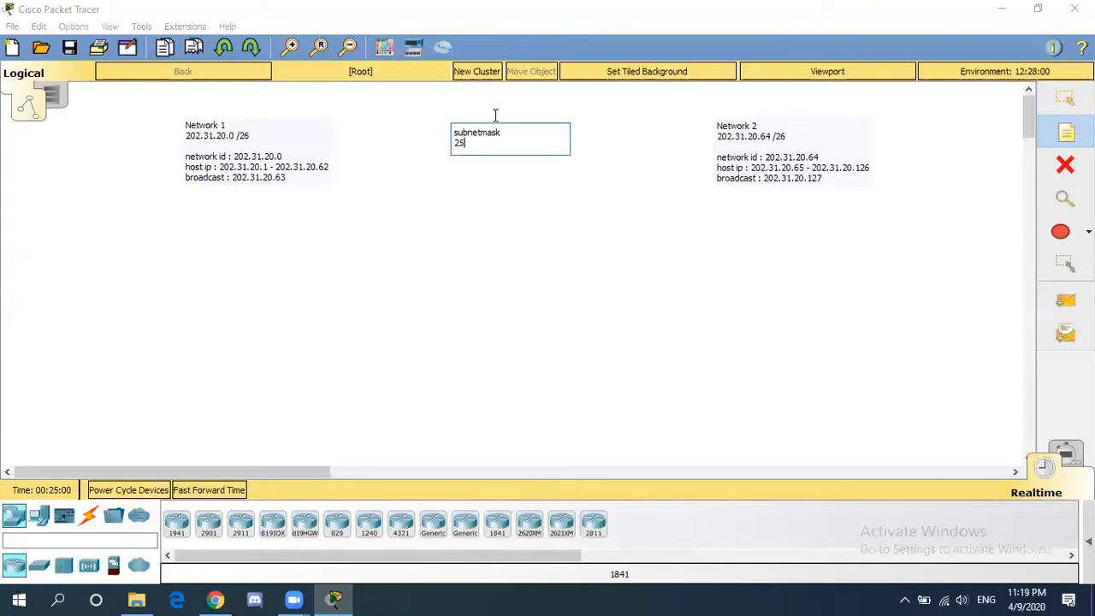
pyautogui.write('5.255.255.192')
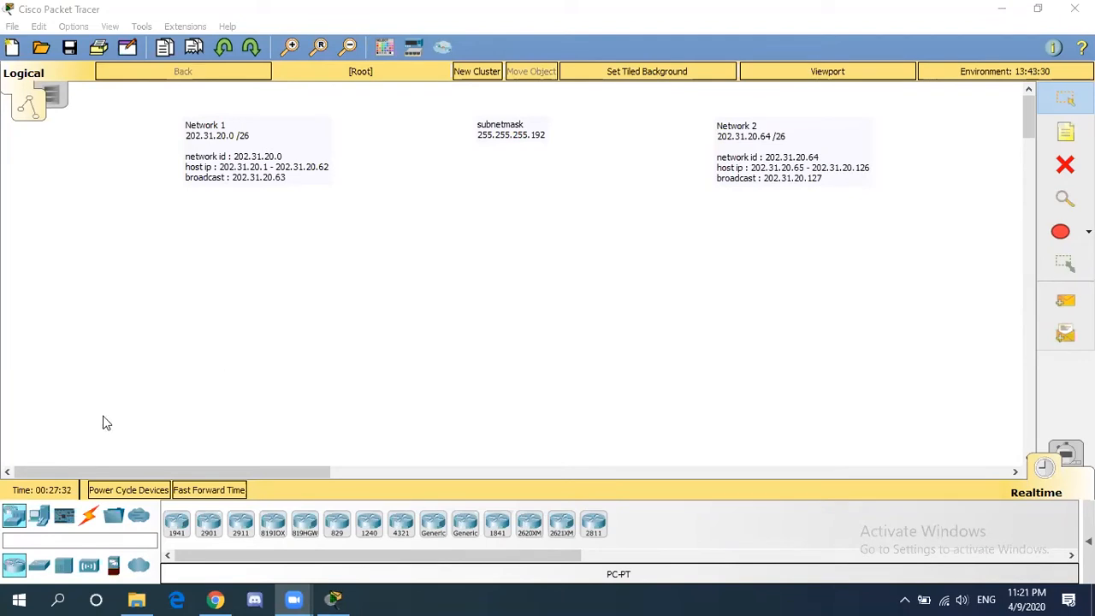
# - Place three generic PCs (PC1–PC3) stacked under the Network 1 note
pyautogui.click(41, 518)
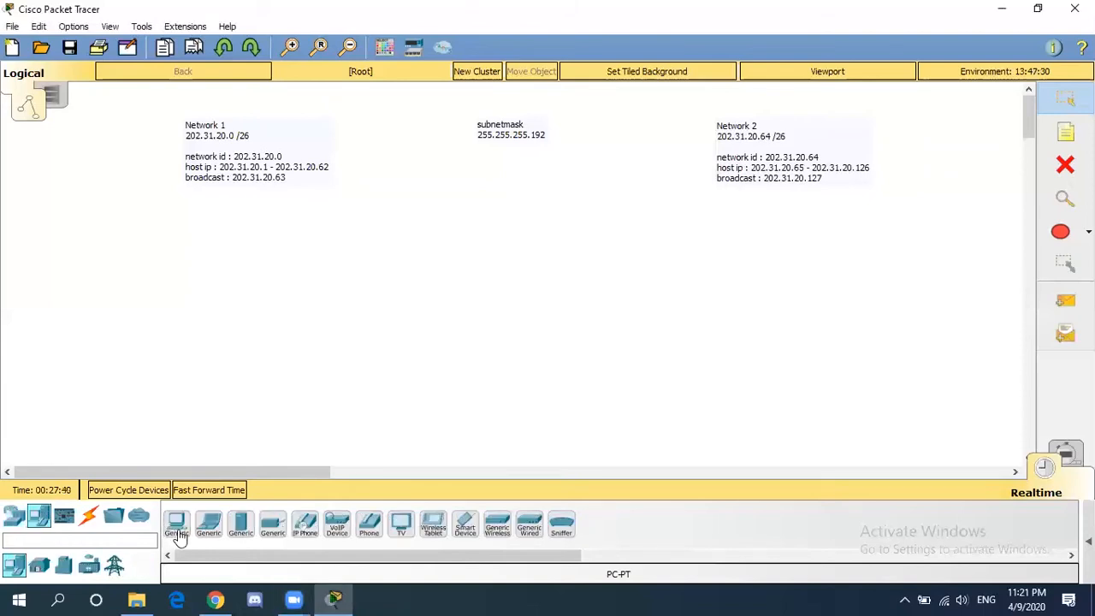
pyautogui.click(180, 536)
pyautogui.click(208, 242)
pyautogui.click(177, 524)
pyautogui.click(192, 334)
pyautogui.click(176, 523)
pyautogui.click(195, 420)
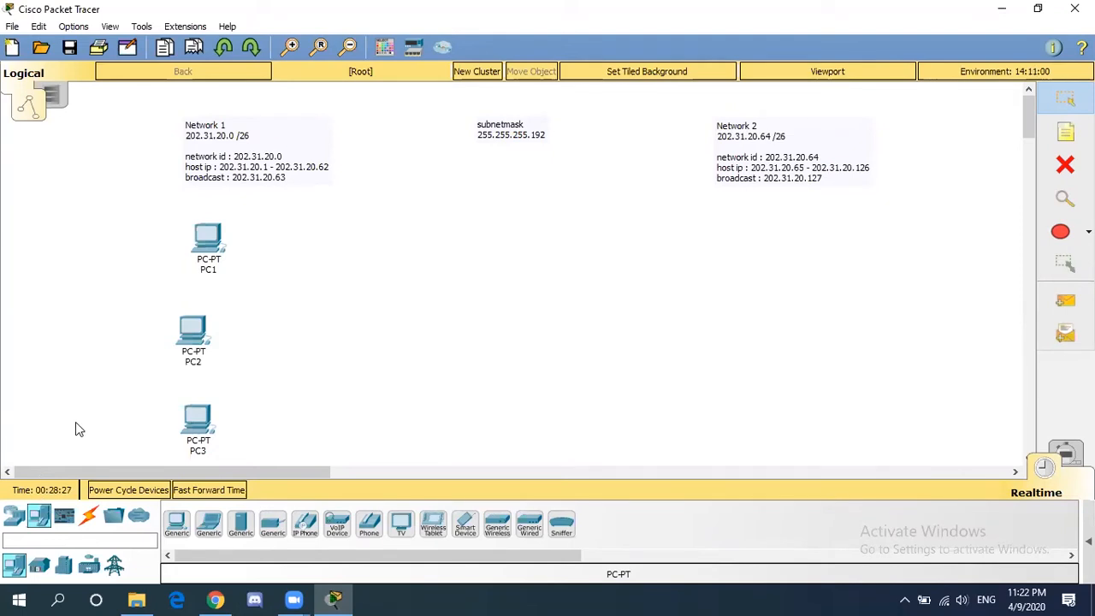
# - Place a 2960-24TT switch, Switch0, to the right of PC2
pyautogui.click(17, 520)
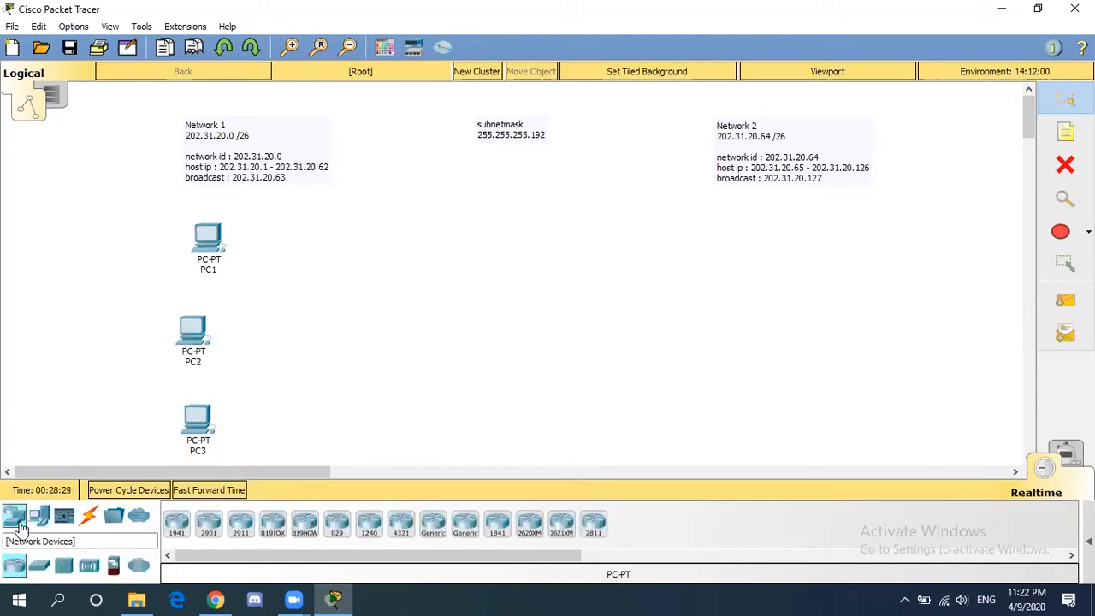
pyautogui.click(40, 571)
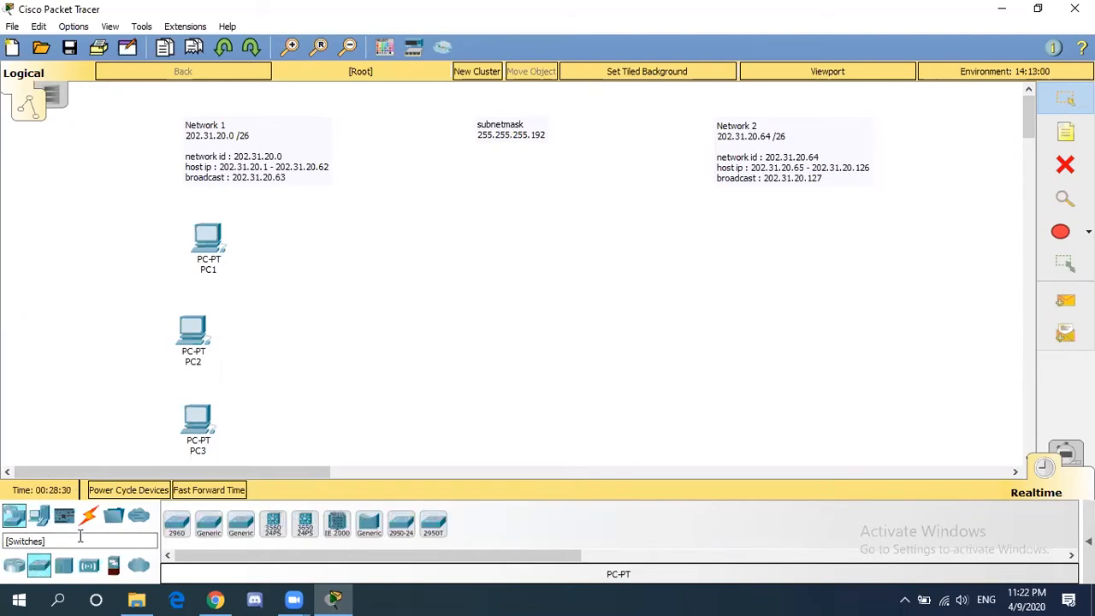
pyautogui.click(176, 531)
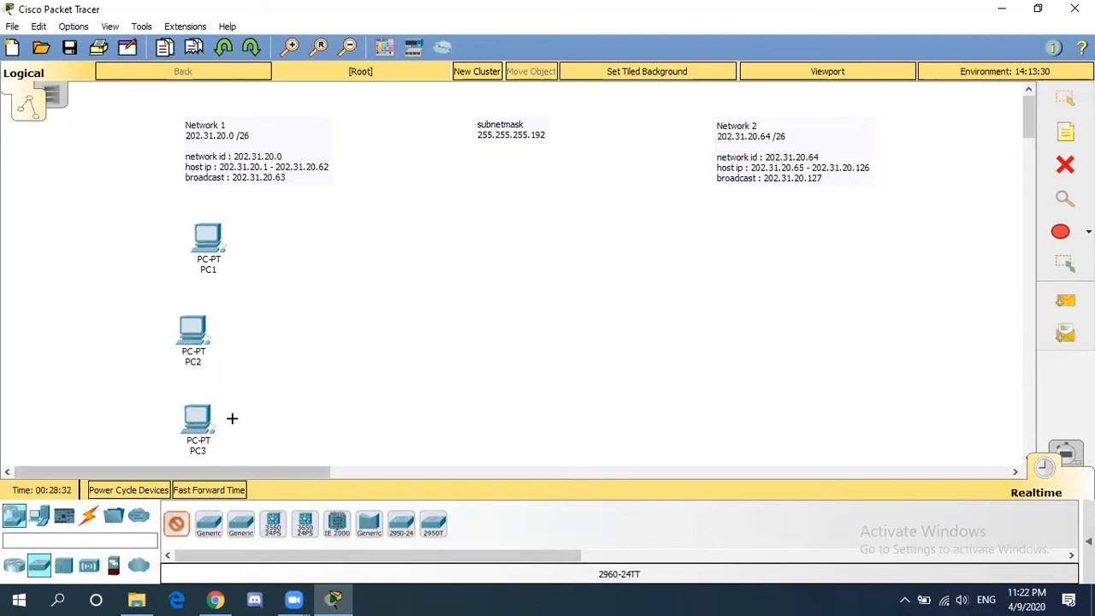
pyautogui.click(331, 328)
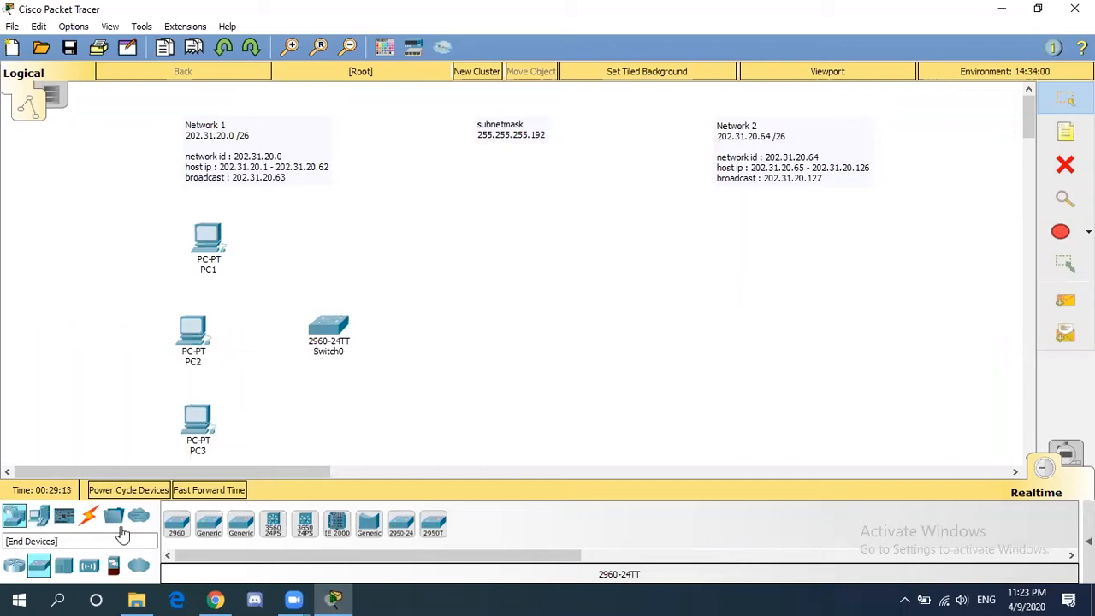
# - Place three generic PCs (PC4–PC6) stacked under the Network 2 note
pyautogui.click(43, 519)
pyautogui.click(176, 522)
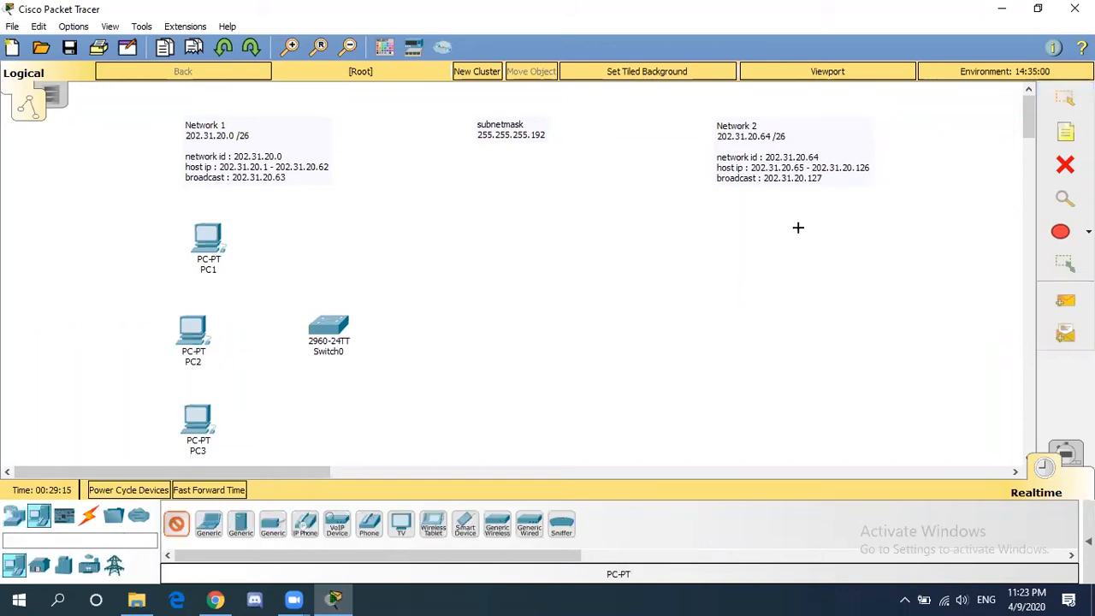
pyautogui.click(763, 230)
pyautogui.click(177, 524)
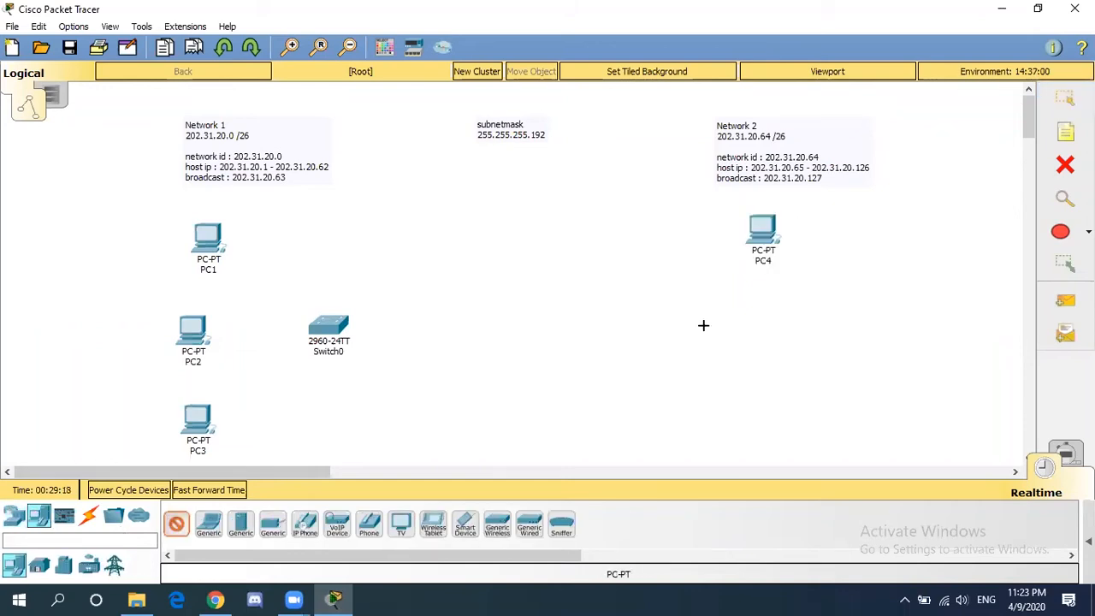
pyautogui.click(763, 325)
pyautogui.click(178, 524)
pyautogui.click(767, 417)
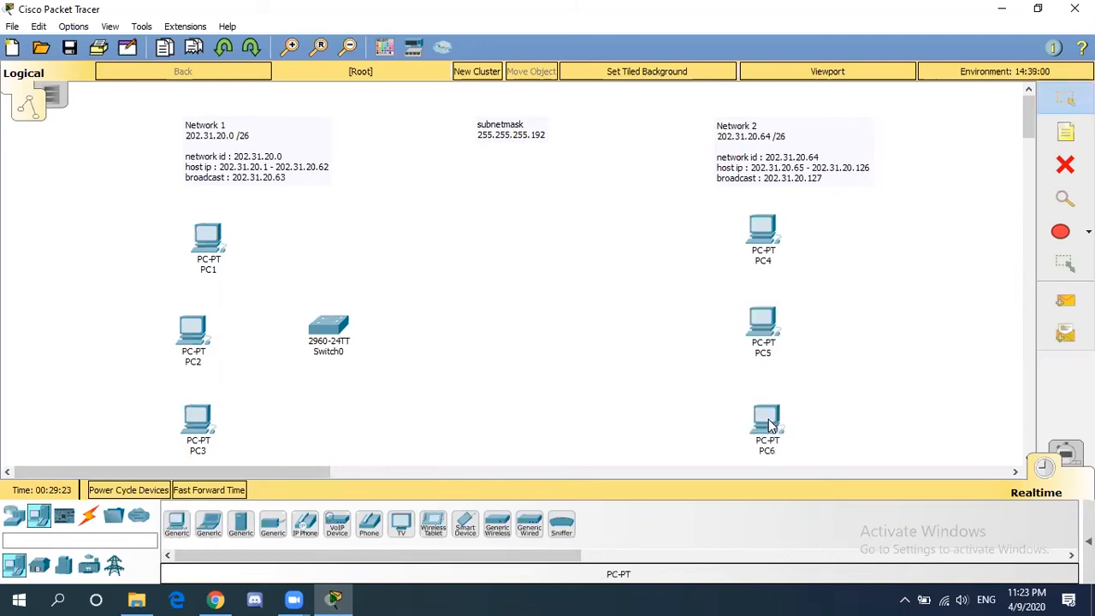
# - Place a 2960 switch, Switch1, beside the Network 2 PCs
pyautogui.click(13, 516)
pyautogui.click(182, 528)
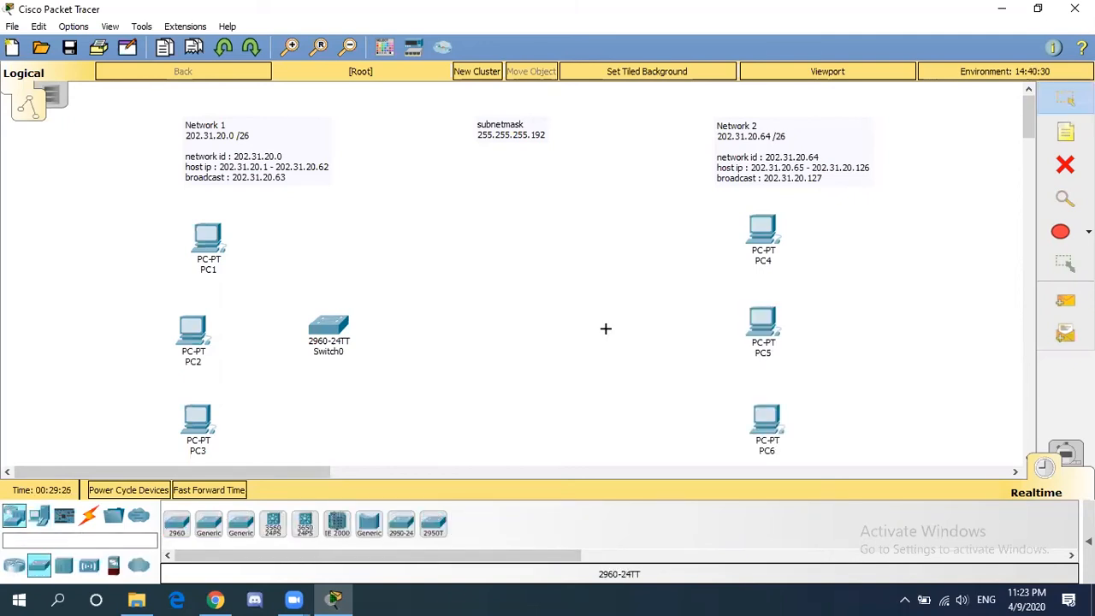
pyautogui.click(629, 327)
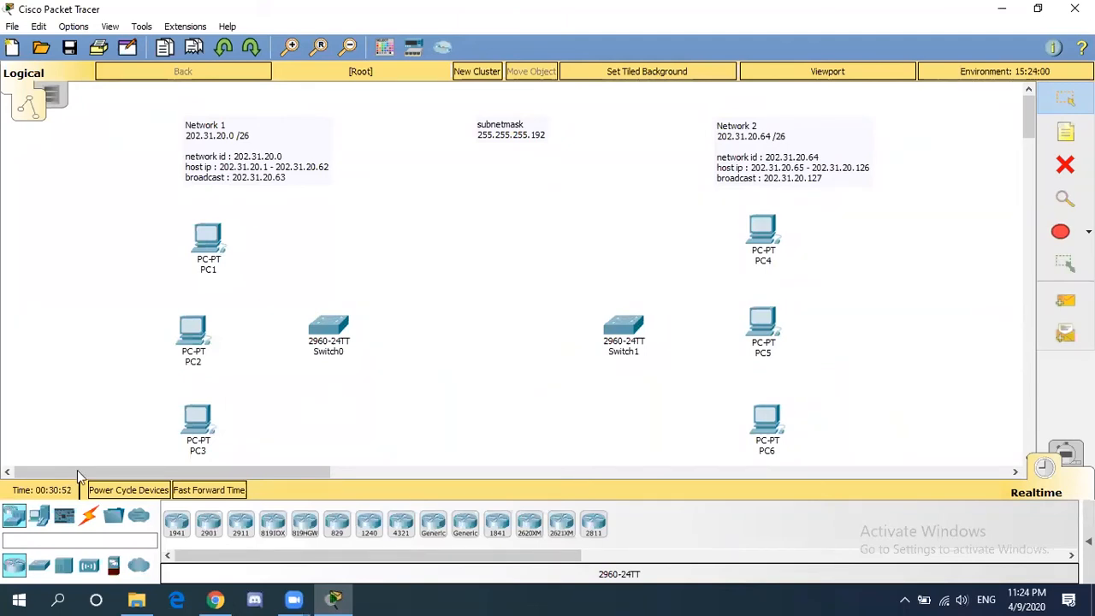
# - Place an 1841 router, Router0, between the two switches
pyautogui.click(13, 518)
pyautogui.click(497, 524)
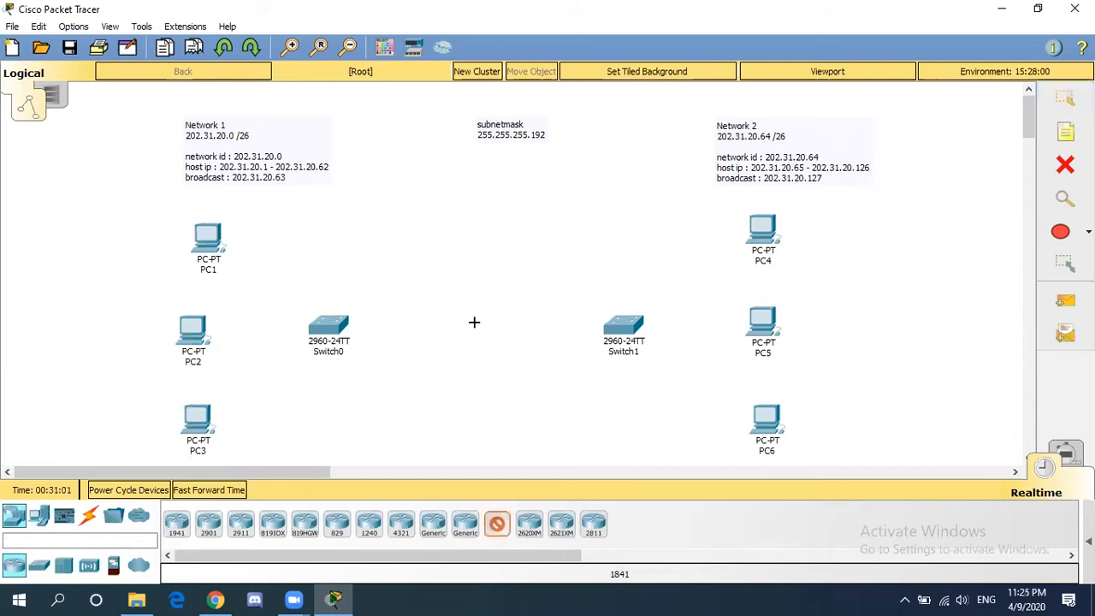
pyautogui.click(476, 328)
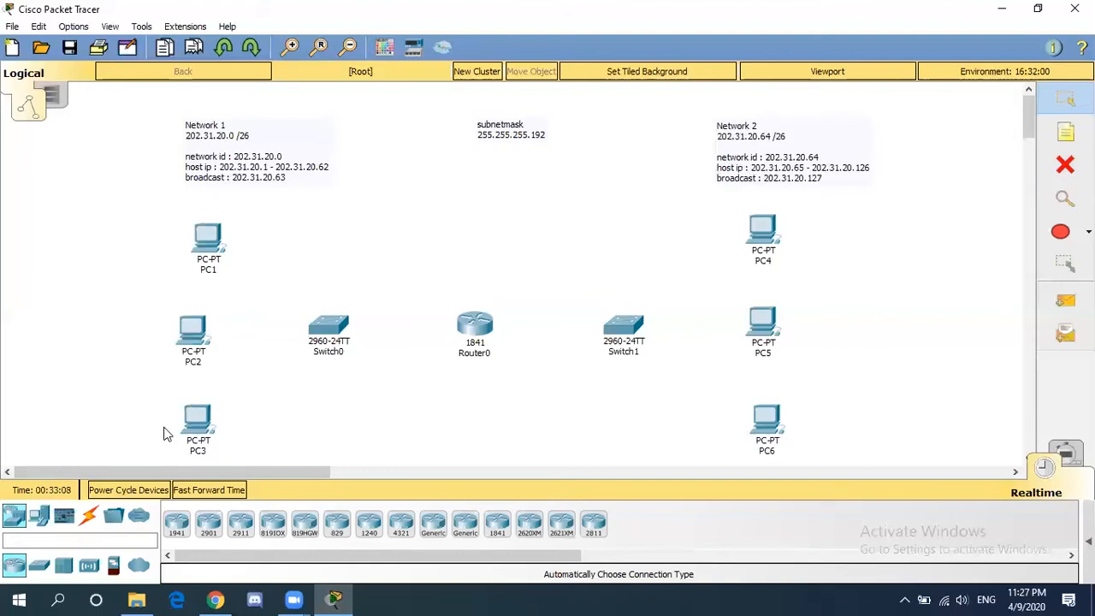
# - Cable PC1, PC2 and PC3 to Switch0 using automatic connection type
pyautogui.click(90, 519)
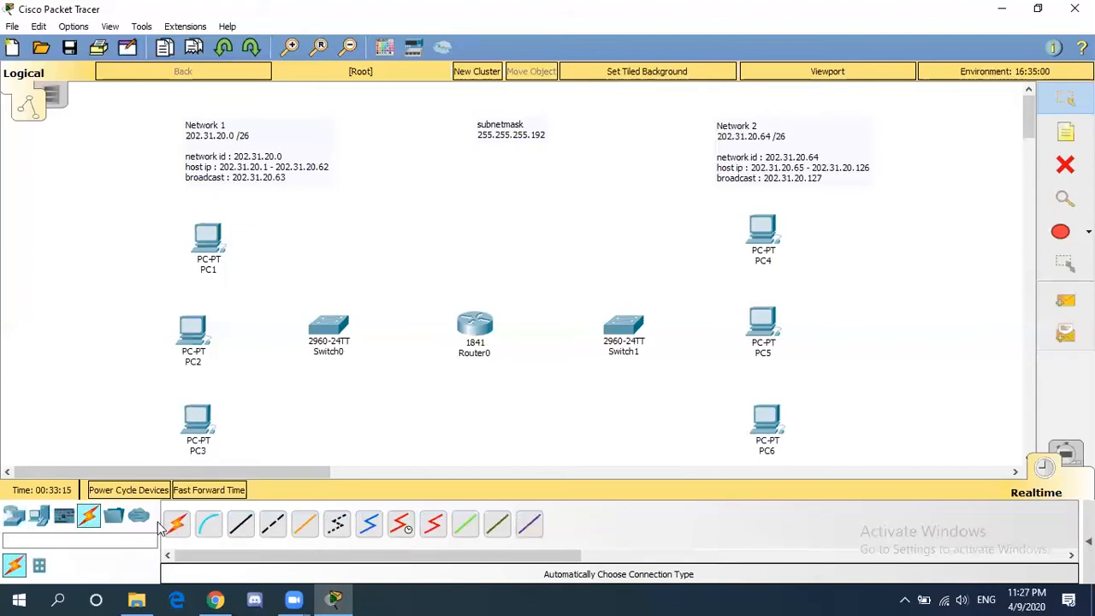
pyautogui.click(177, 522)
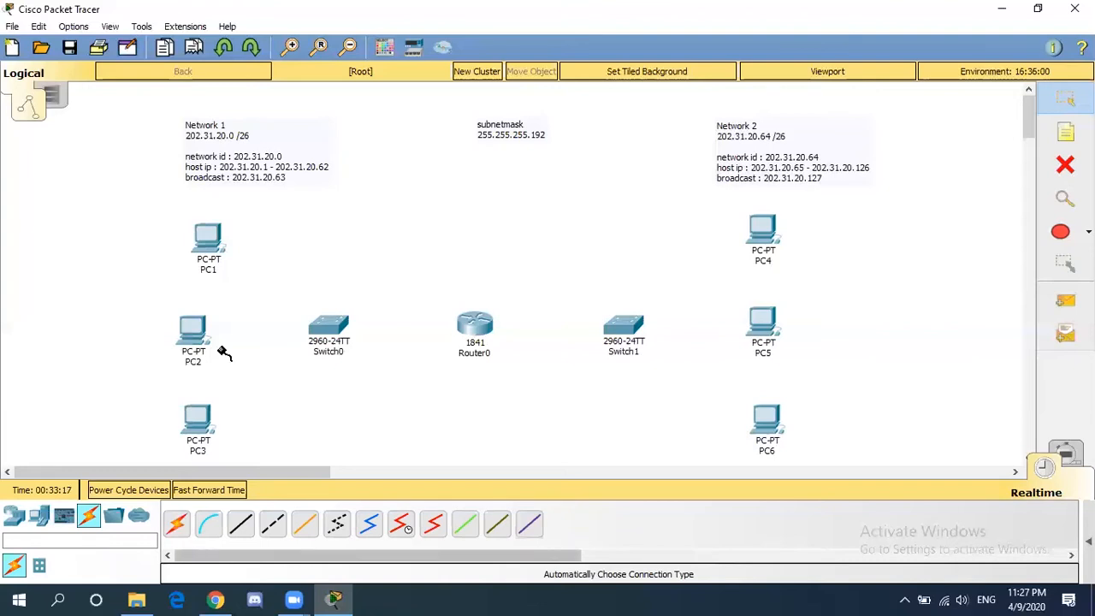
pyautogui.click(205, 240)
pyautogui.click(317, 314)
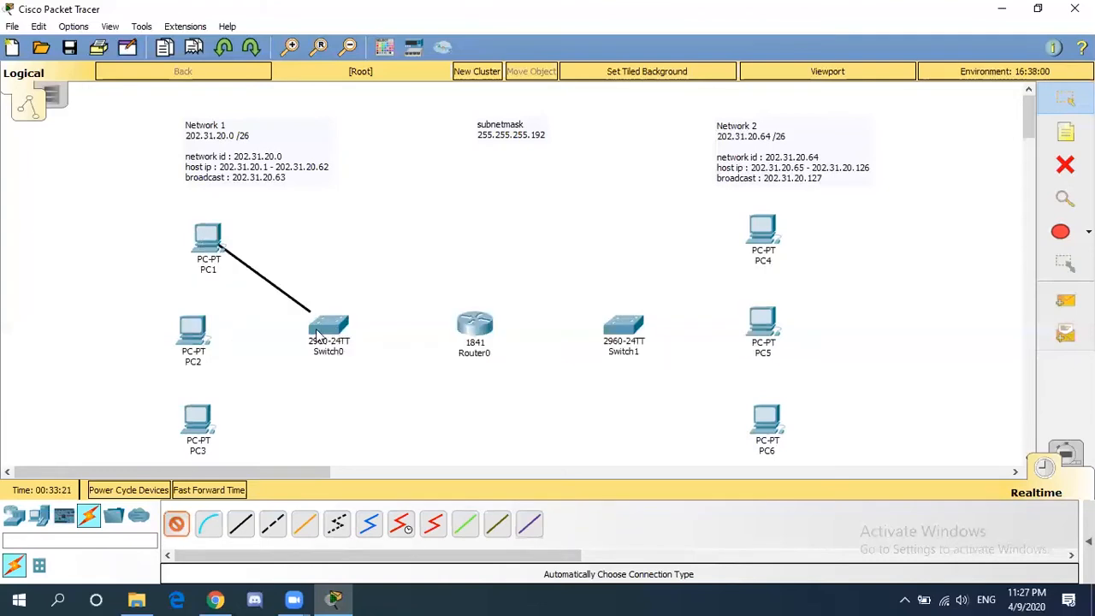
pyautogui.click(195, 329)
pyautogui.click(325, 326)
pyautogui.click(204, 430)
pyautogui.click(327, 327)
# - Cable Switch0 and Switch1 to Router0
pyautogui.click(334, 321)
pyautogui.click(478, 329)
pyautogui.click(174, 517)
pyautogui.click(486, 317)
pyautogui.click(626, 325)
# - Cable PC4, PC5 and PC6 to Switch1
pyautogui.click(180, 522)
pyautogui.click(763, 229)
pyautogui.click(633, 328)
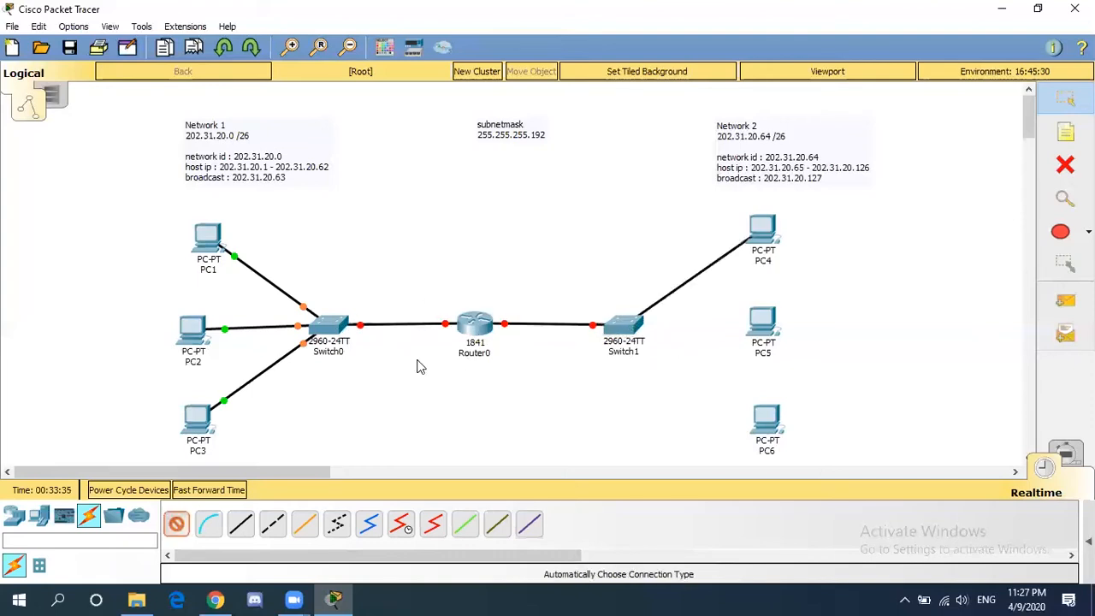
pyautogui.click(171, 527)
pyautogui.click(774, 426)
pyautogui.click(621, 325)
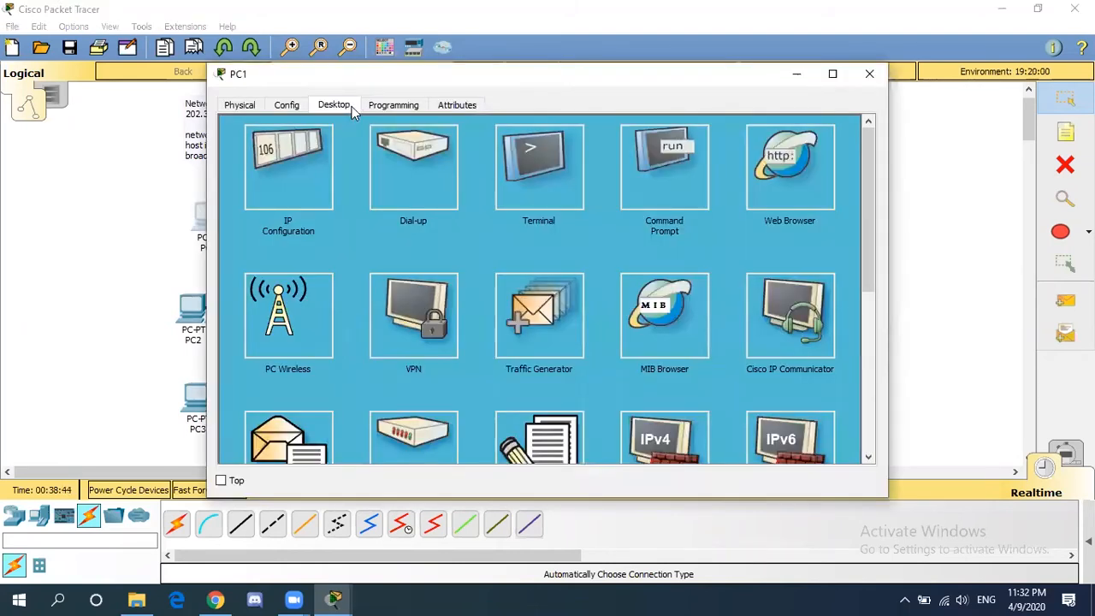
# - Set PC1's IP to 202.31.20.1 with mask 255.255.255.192 and close its window
pyautogui.click(297, 180)
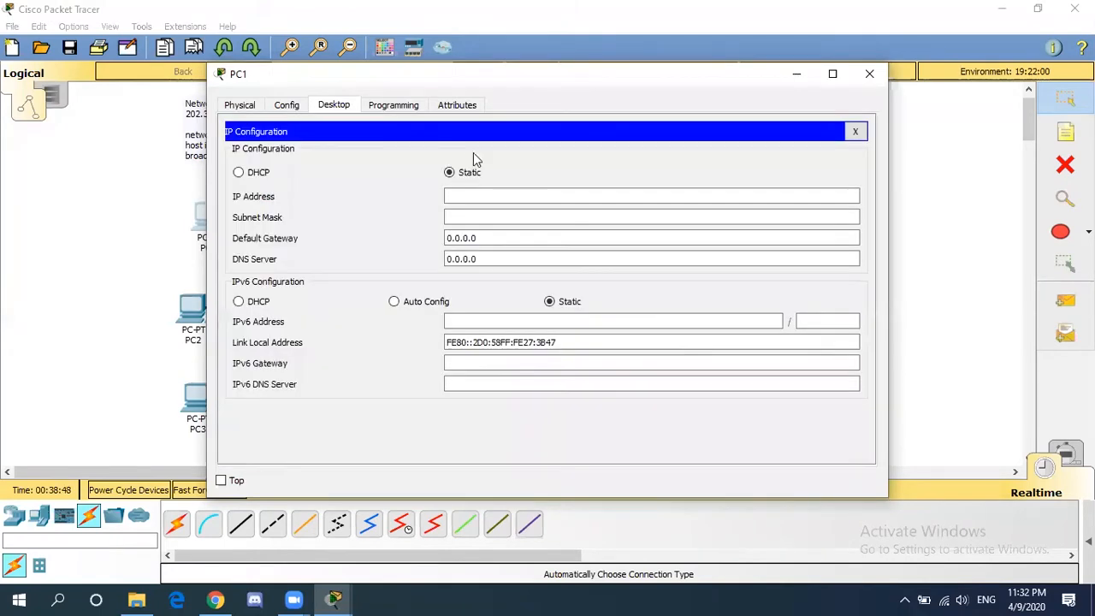
pyautogui.moveTo(492, 81); pyautogui.dragTo(629, 72)
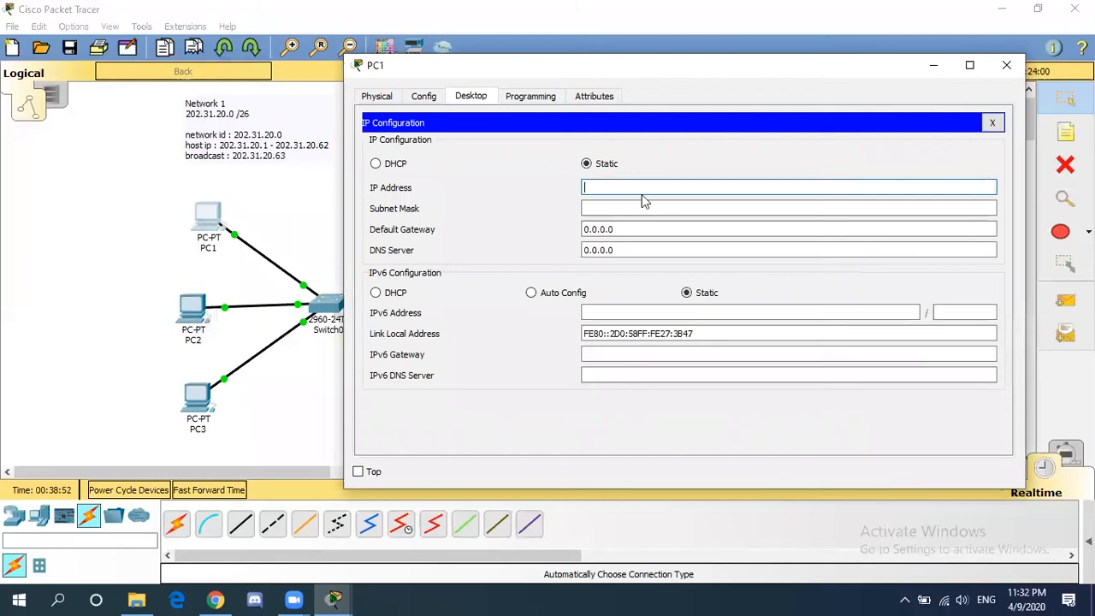
pyautogui.write('202.31.20.1')
pyautogui.click(669, 208)
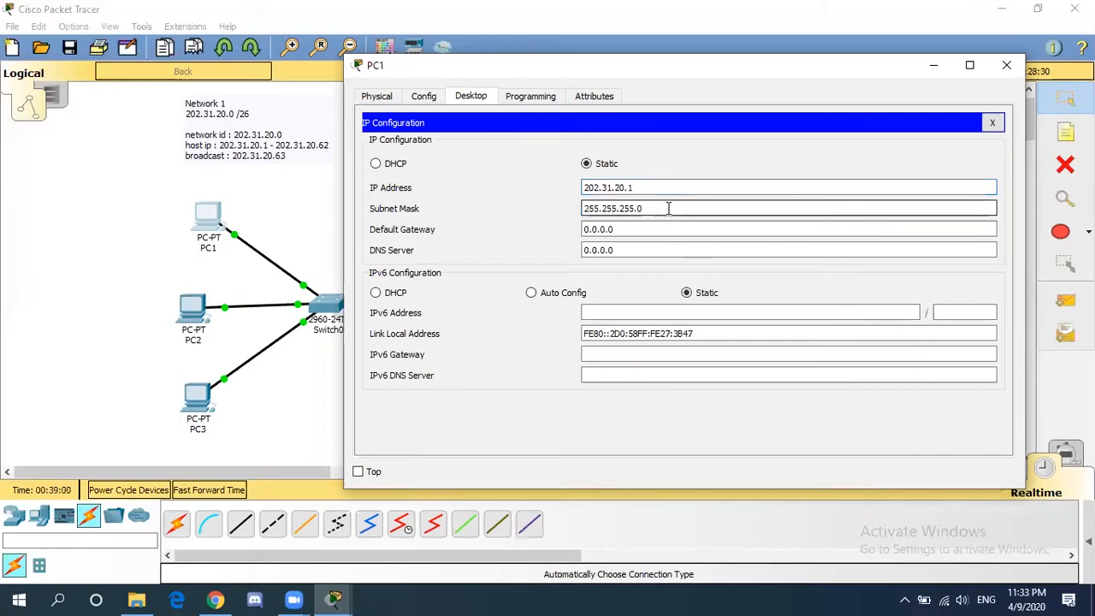
pyautogui.press('BackSpace')
pyautogui.write('192')
pyautogui.click(1005, 66)
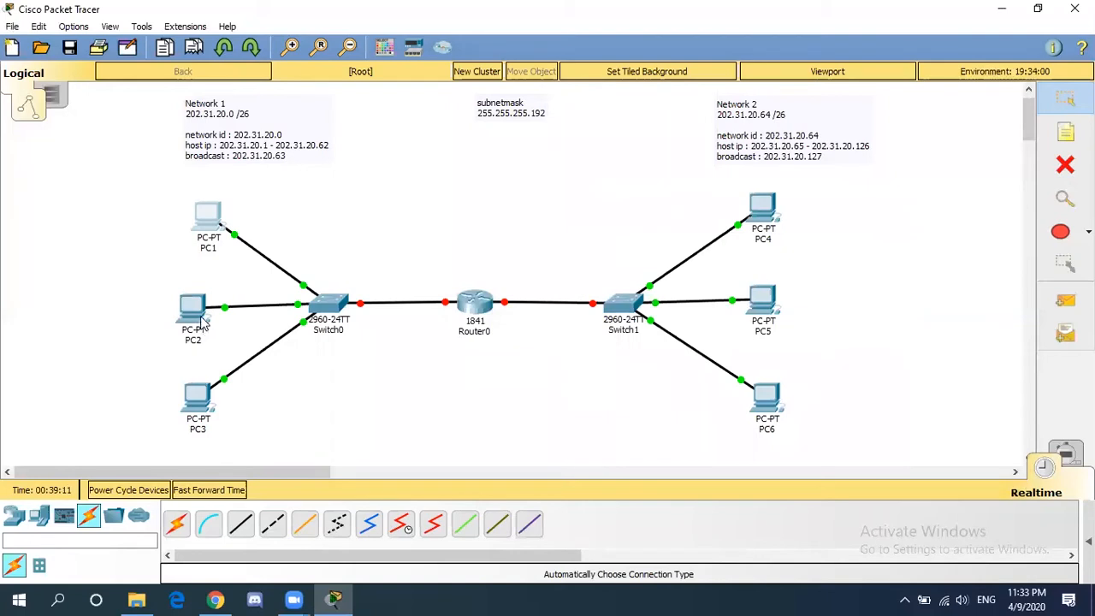
# - Set PC2's IP to 202.31.20.2 with mask 255.255.255.192 and close its window
pyautogui.click(203, 318)
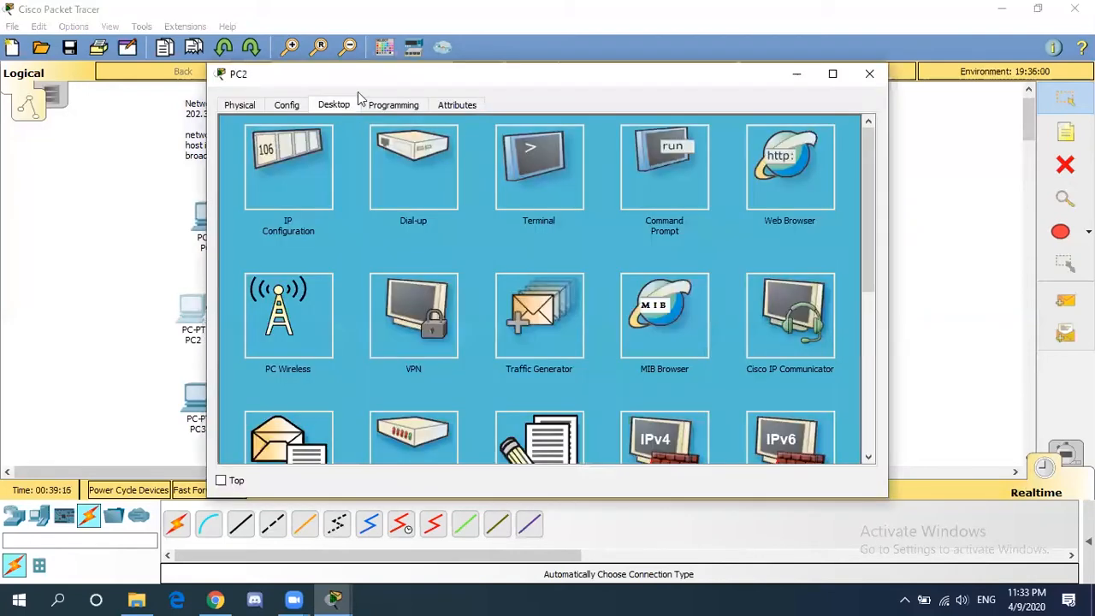
pyautogui.click(314, 175)
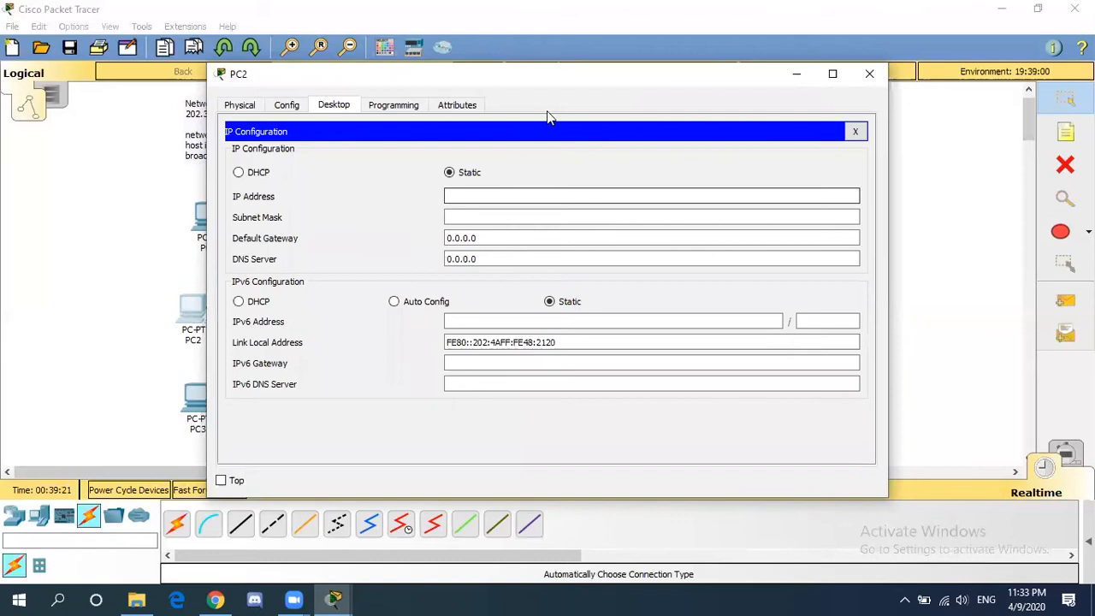
pyautogui.moveTo(565, 77); pyautogui.dragTo(562, 73)
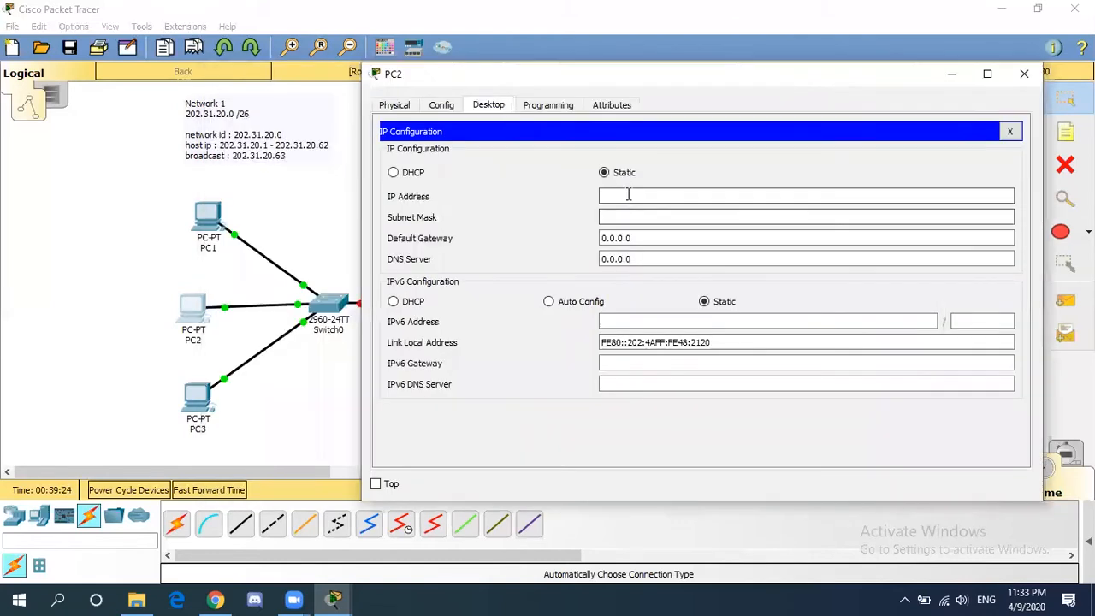
pyautogui.click(628, 195)
pyautogui.write('202.31.20.2')
pyautogui.click(696, 216)
pyautogui.press('BackSpace')
pyautogui.write('192')
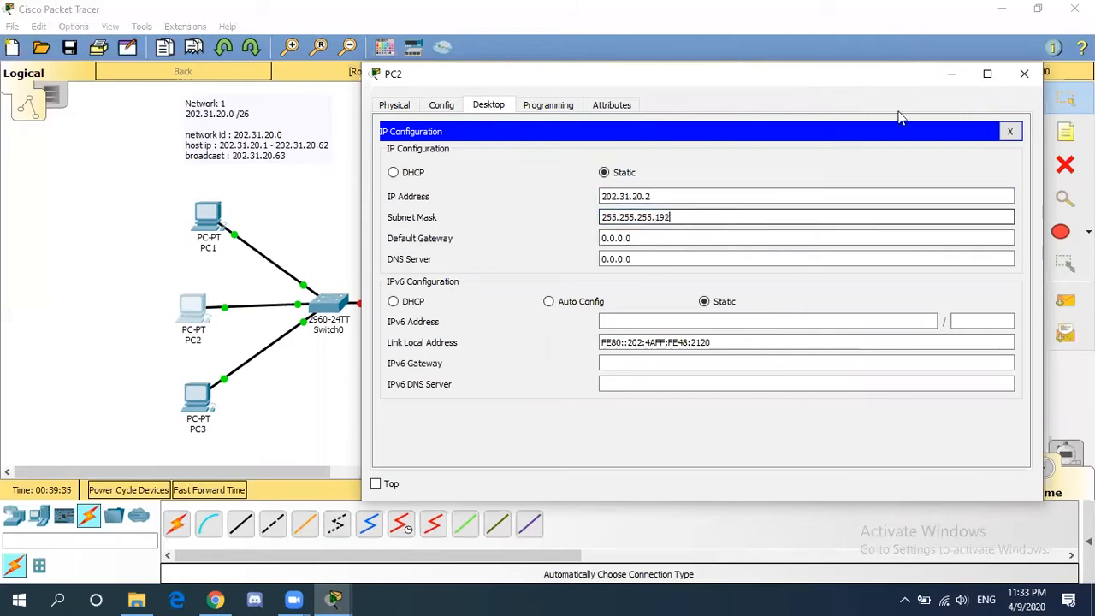
pyautogui.click(1021, 76)
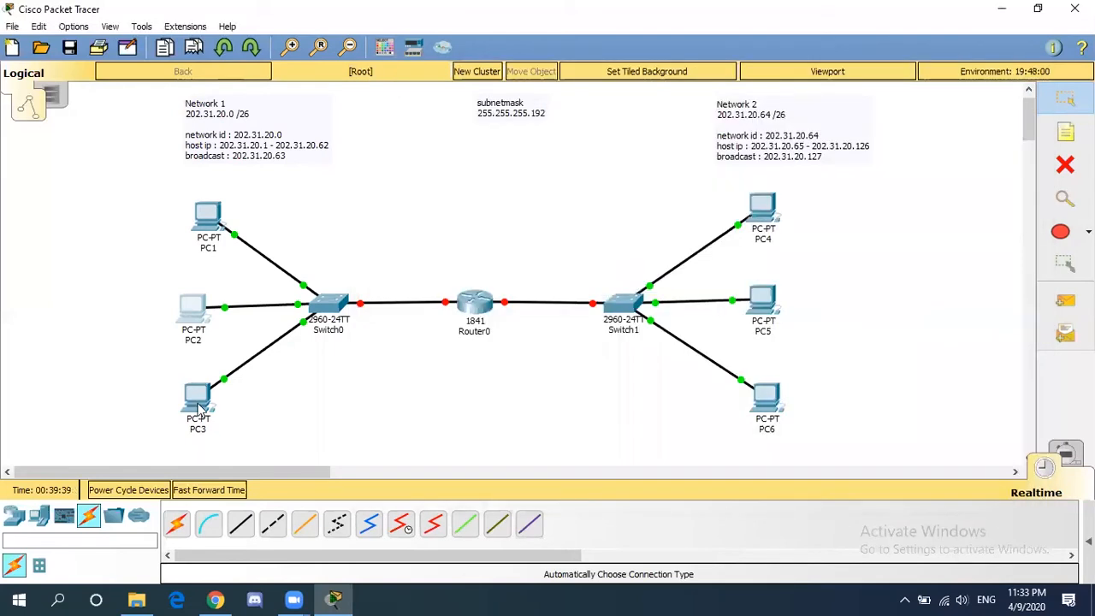
# - Set PC3's IP to 202.31.20.3 with mask 255.255.255.192 and close its window
pyautogui.moveTo(201, 410)
pyautogui.click(201, 410)
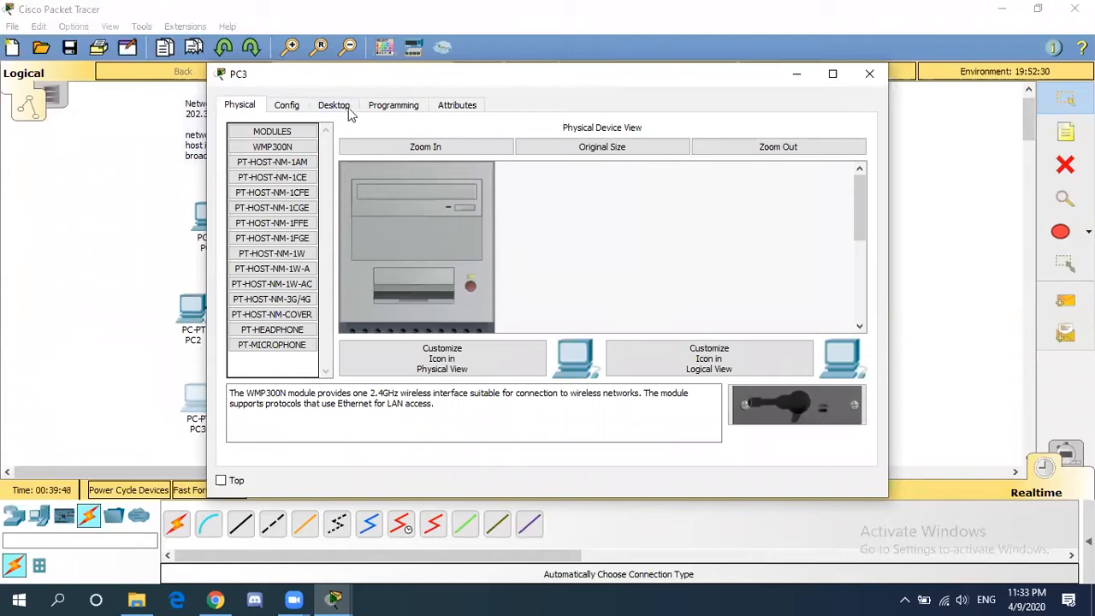
pyautogui.click(343, 106)
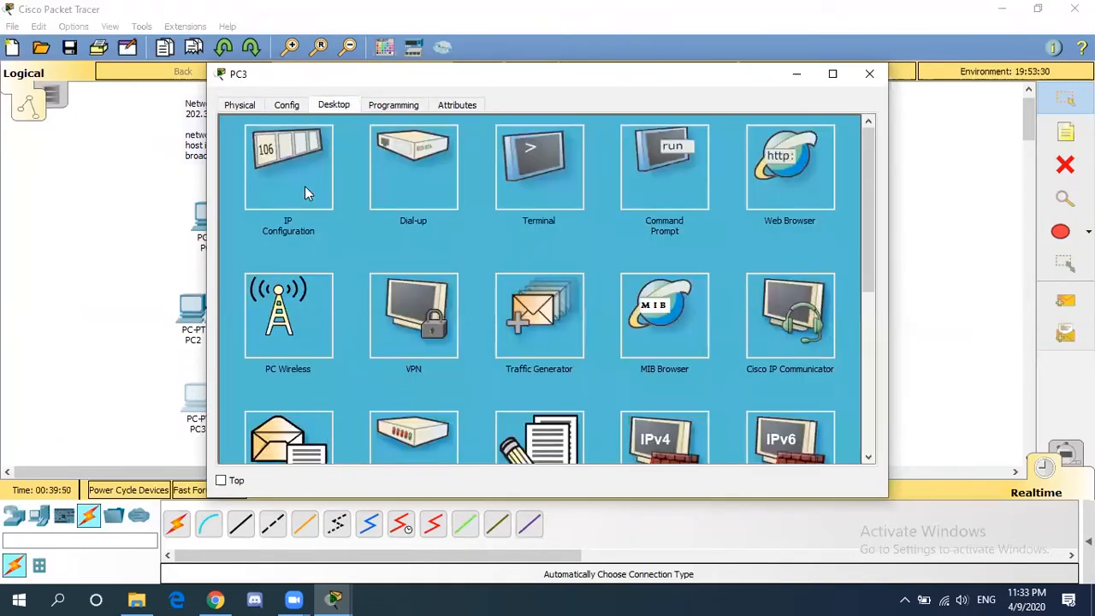
pyautogui.click(318, 165)
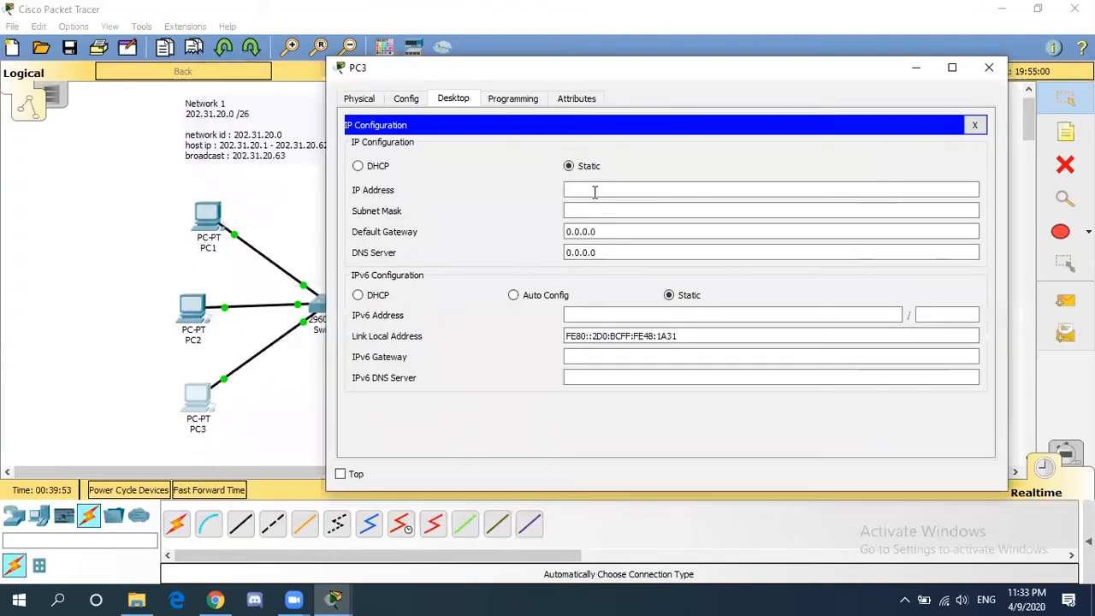
pyautogui.click(587, 188)
pyautogui.write('202.31.20.3')
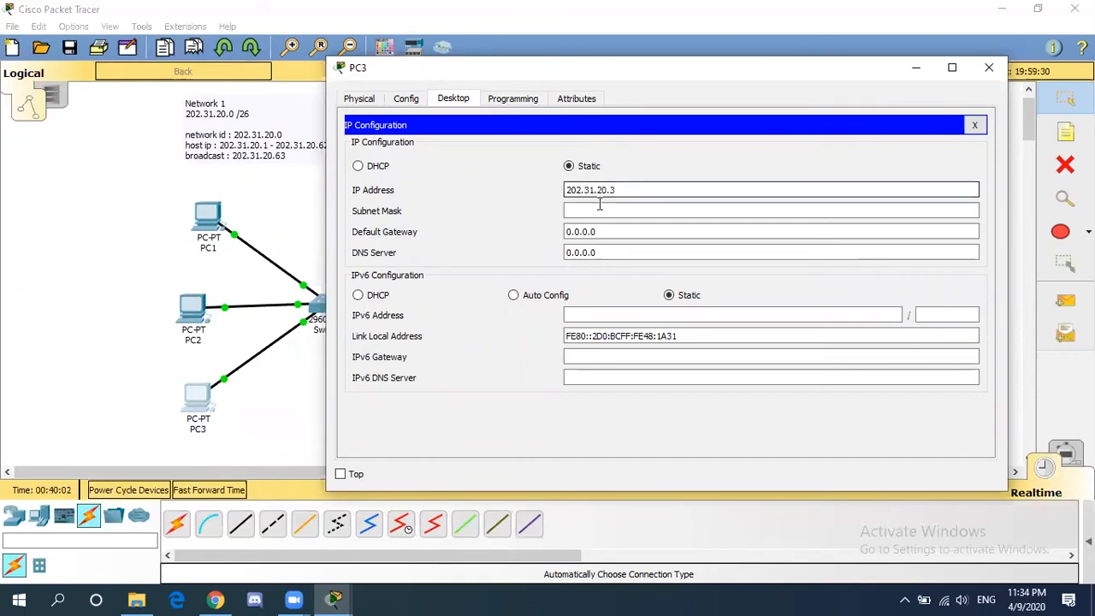
pyautogui.click(641, 211)
pyautogui.press('BackSpace')
pyautogui.write('192')
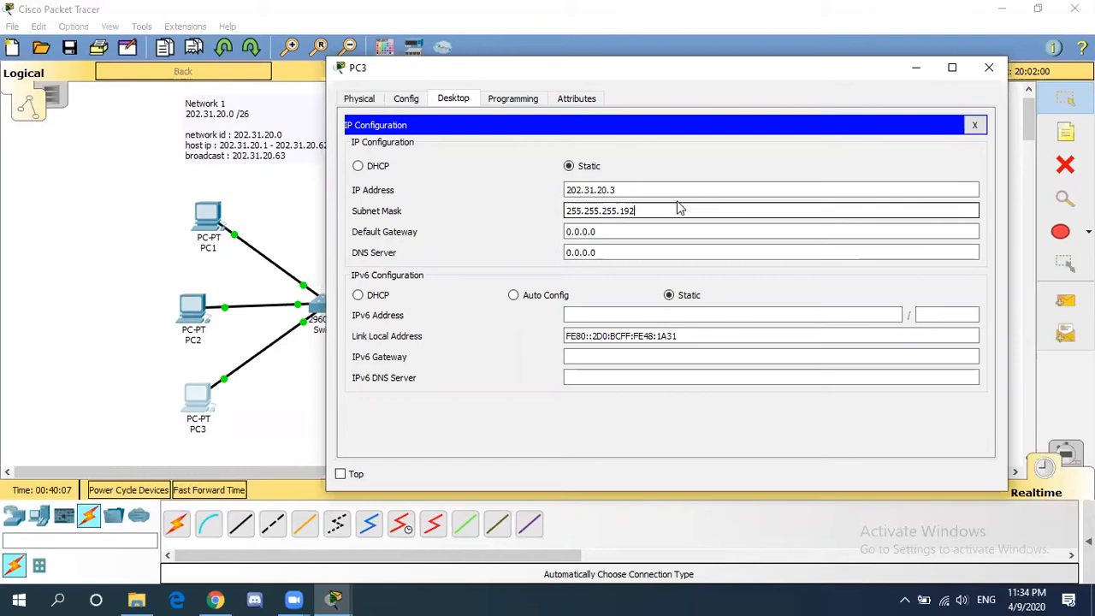
pyautogui.click(990, 72)
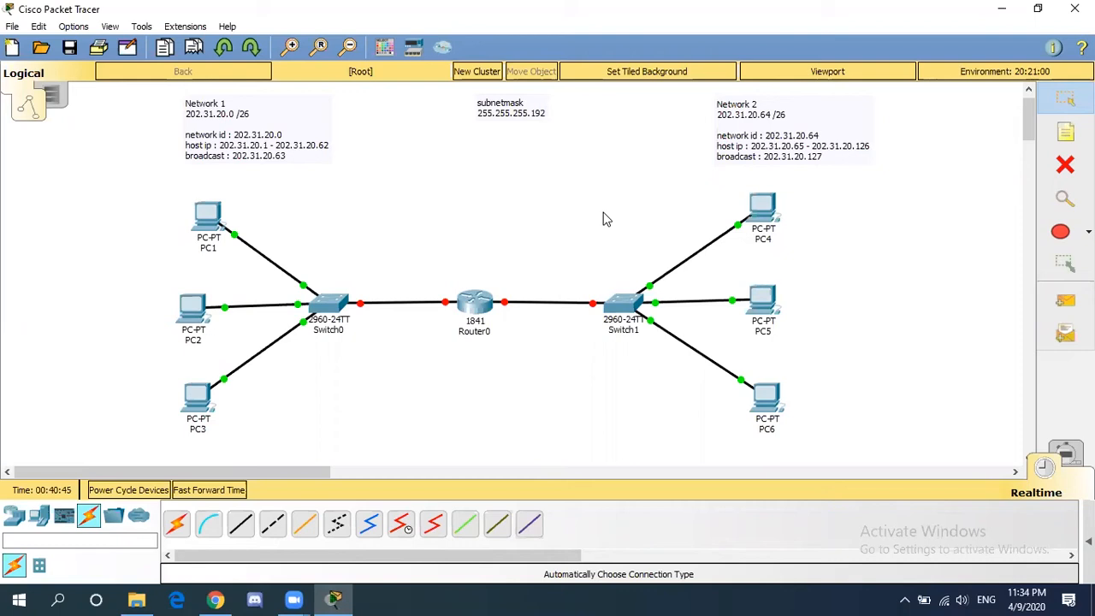
# - Give PC4 static IP 202.31.20.65 with mask 255.255.255.192 and close its window
pyautogui.click(768, 224)
pyautogui.click(329, 108)
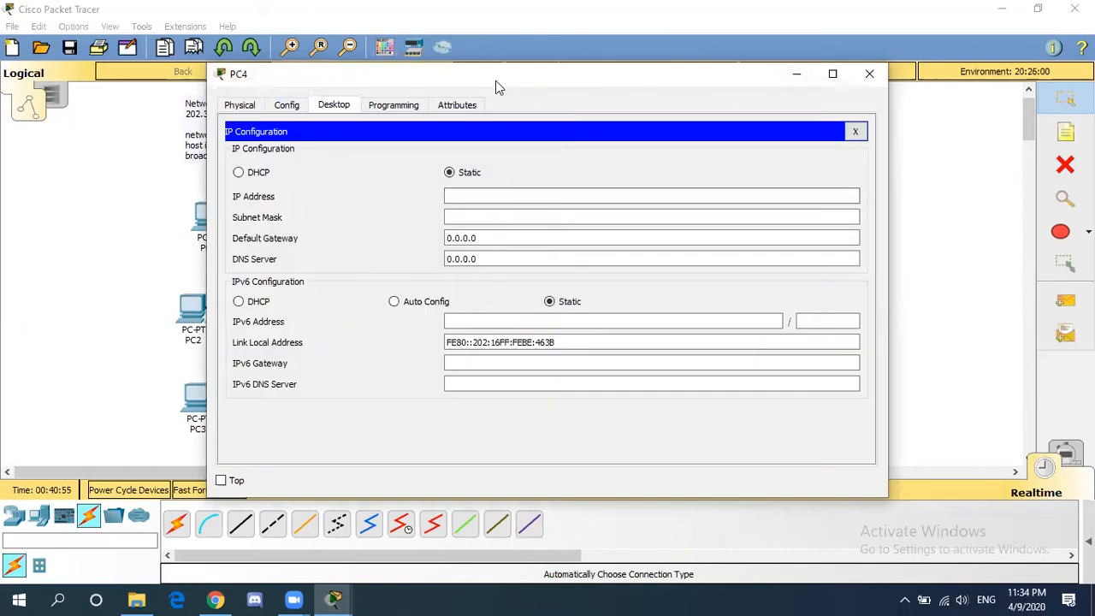
pyautogui.moveTo(496, 84); pyautogui.dragTo(364, 78)
pyautogui.click(373, 191)
pyautogui.write('202.')
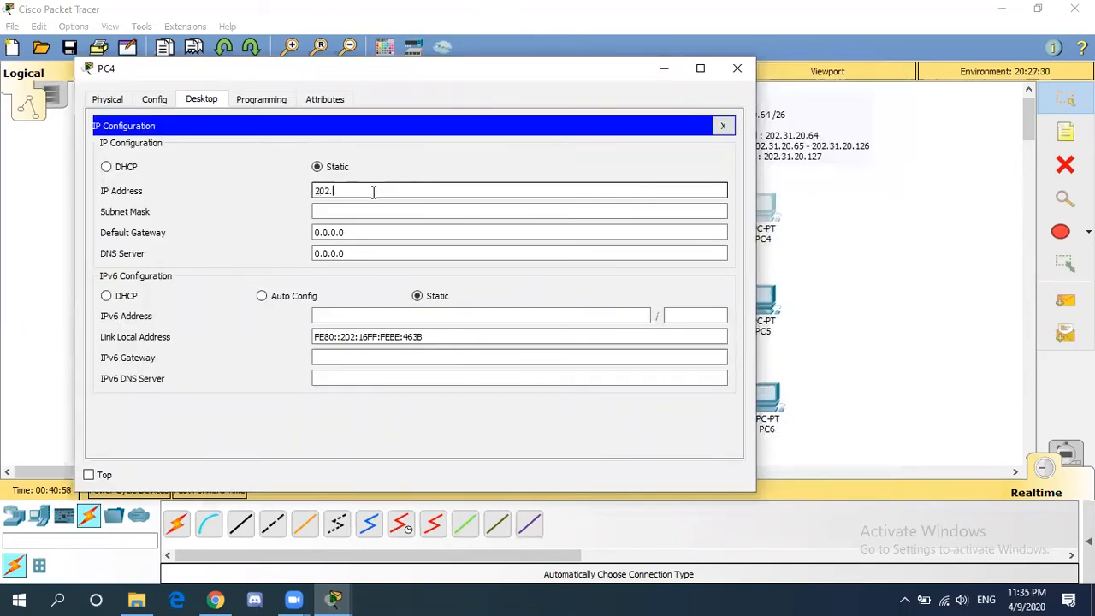
pyautogui.write('31.20.65')
pyautogui.click(384, 213)
pyautogui.press('BackSpace')
pyautogui.write('192')
pyautogui.click(736, 70)
# - Give PC5 static IP 202.31.20.66 with mask 255.255.255.192 and close its window
pyautogui.click(765, 300)
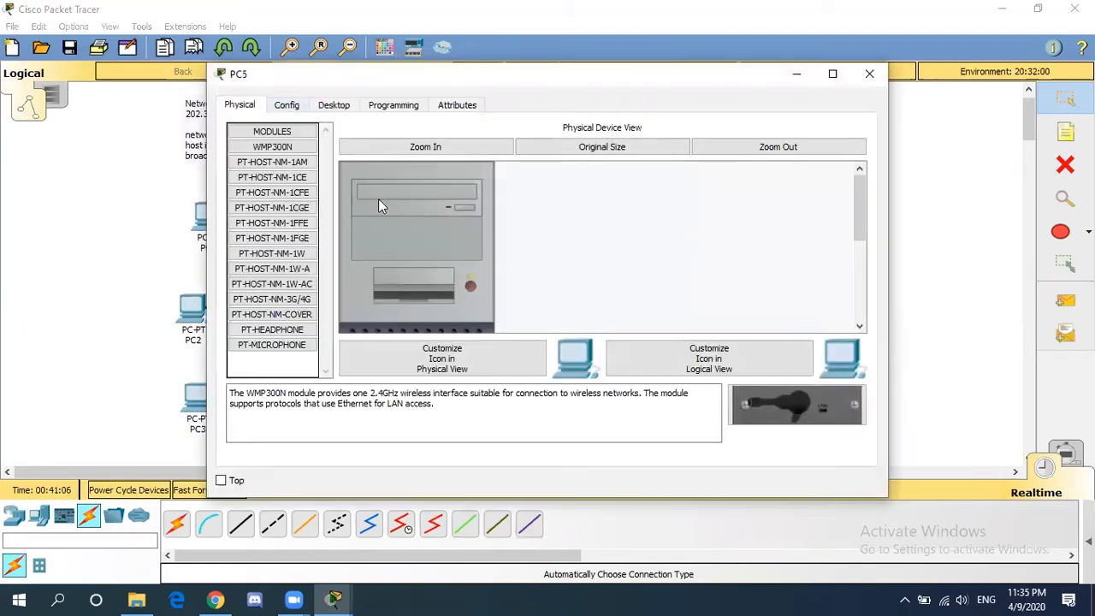
pyautogui.click(334, 104)
pyautogui.click(350, 146)
pyautogui.moveTo(464, 80); pyautogui.dragTo(291, 79)
pyautogui.click(296, 194)
pyautogui.write('200')
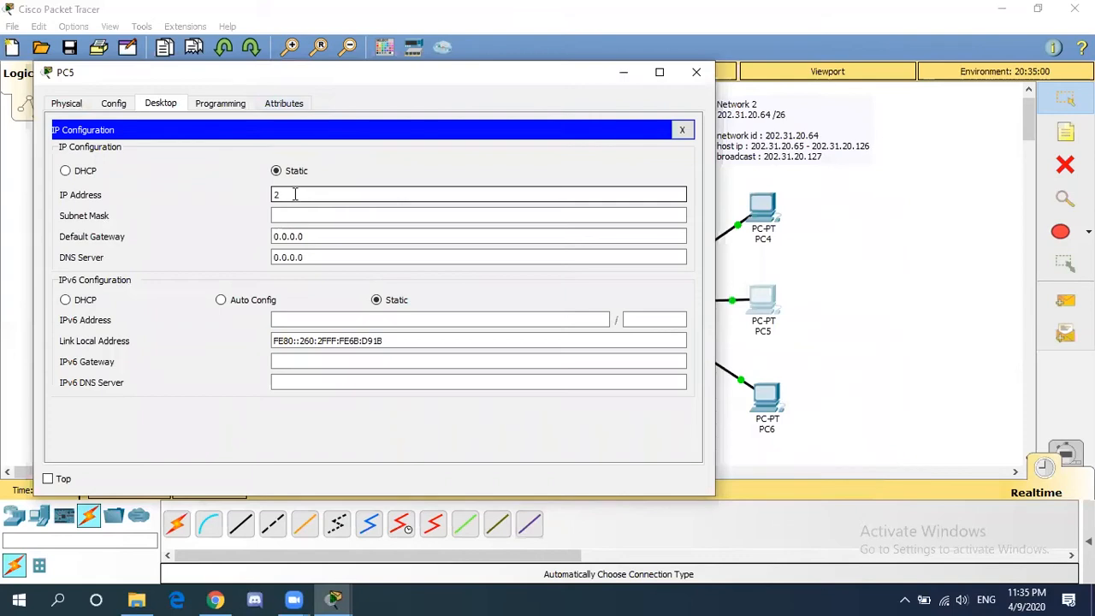
pyautogui.press('BackSpace')
pyautogui.press('BackSpace')
pyautogui.press('BackSpace')
pyautogui.write('202.31.20.66')
pyautogui.click(287, 216)
pyautogui.press('BackSpace')
pyautogui.write('192')
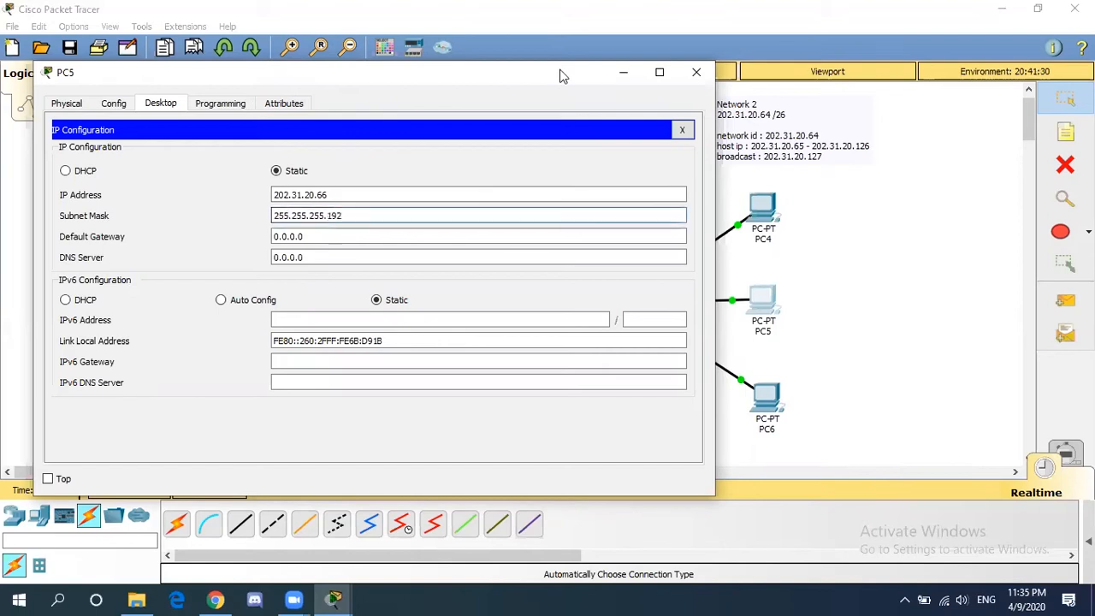
pyautogui.click(695, 74)
# - Give PC6 static IP 202.31.20.67 with mask 255.255.255.192 and close its window
pyautogui.click(766, 398)
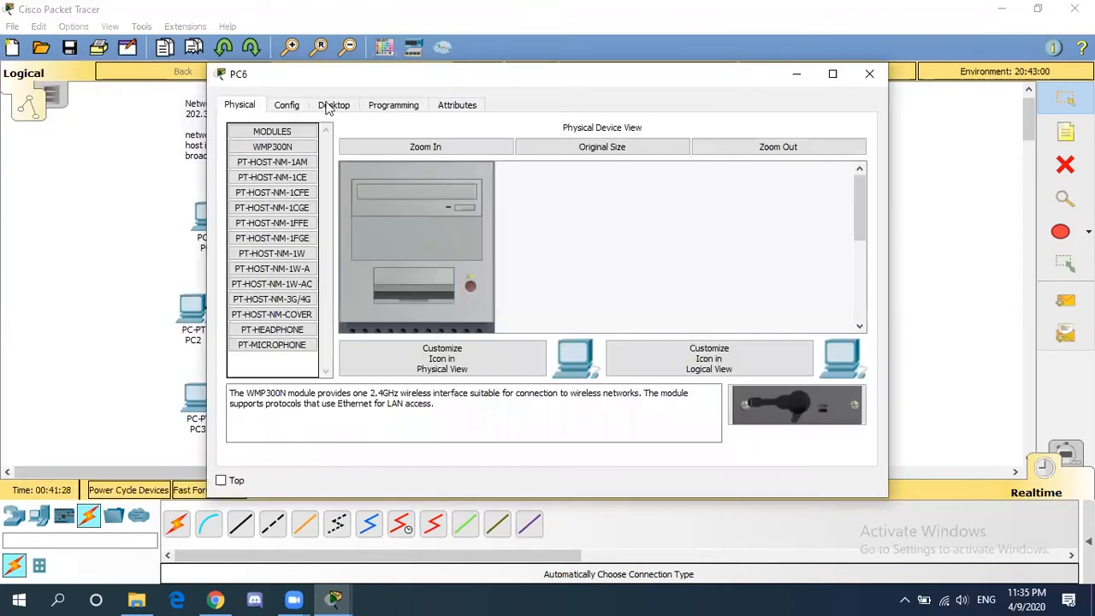
pyautogui.click(333, 105)
pyautogui.moveTo(360, 75); pyautogui.dragTo(182, 63)
pyautogui.click(280, 179)
pyautogui.write('202.31.2')
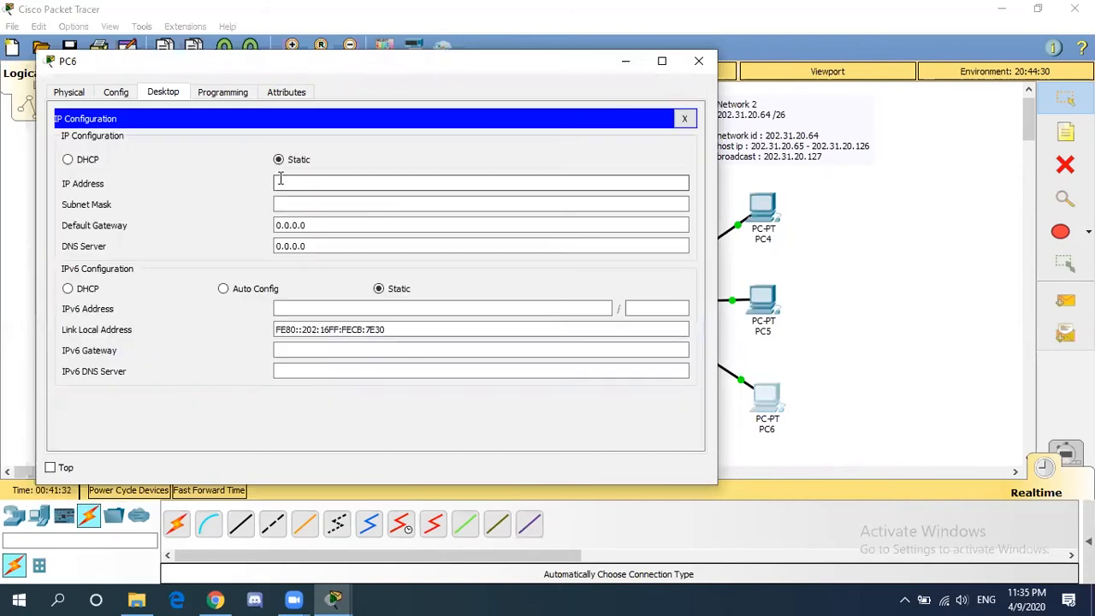
pyautogui.write('0.67')
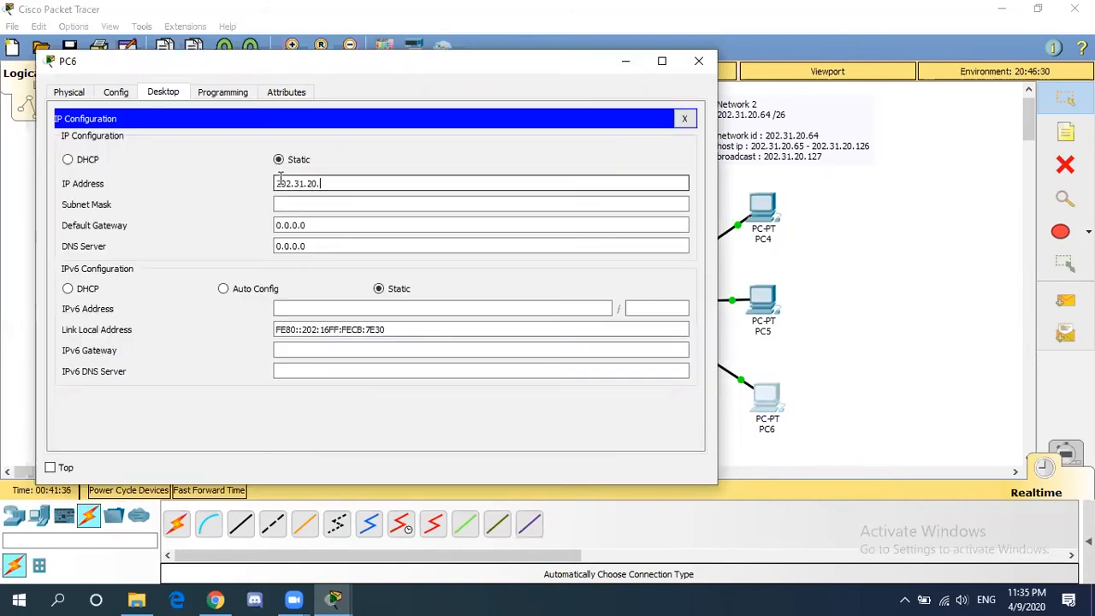
pyautogui.click(294, 207)
pyautogui.press('BackSpace')
pyautogui.write('192')
pyautogui.click(700, 63)
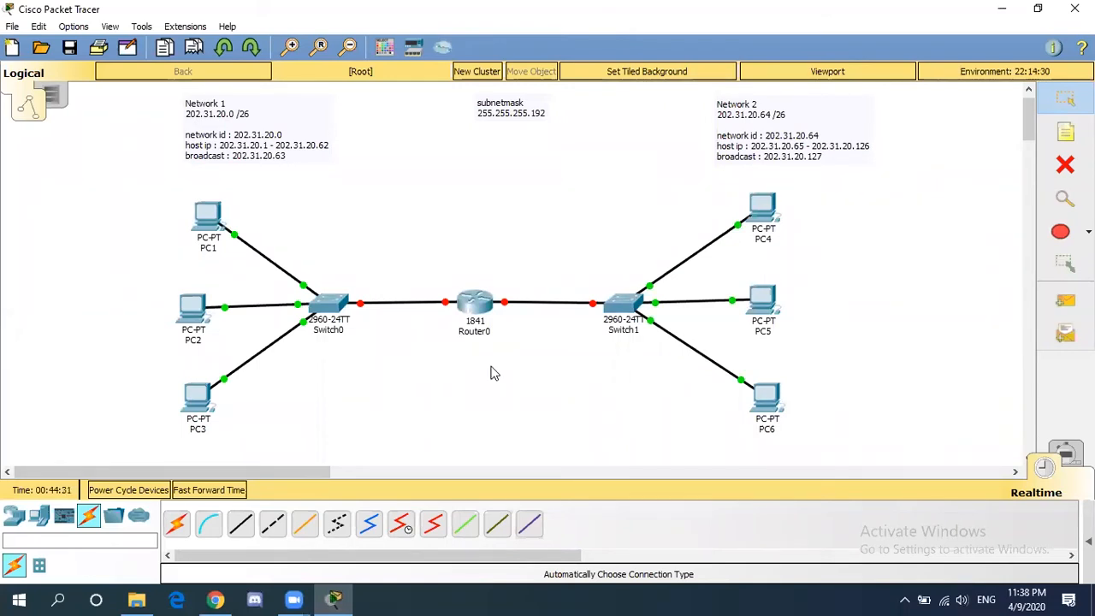
# - Give Router0's FastEthernet0/0 IP 202.31.20.62, mask 255.255.255.192, and turn the port on
pyautogui.click(477, 310)
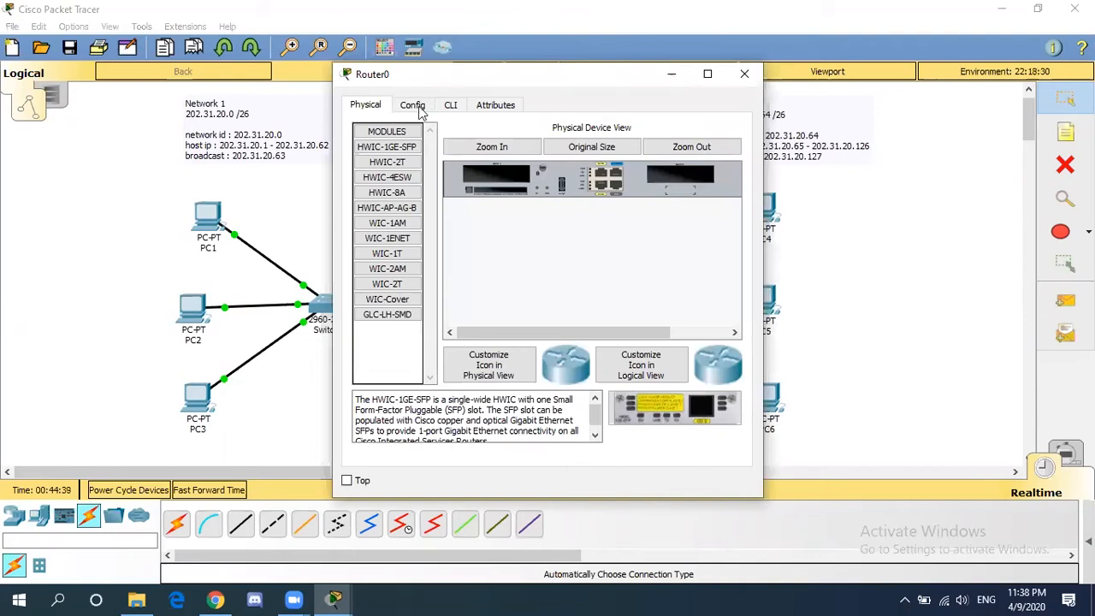
pyautogui.click(421, 110)
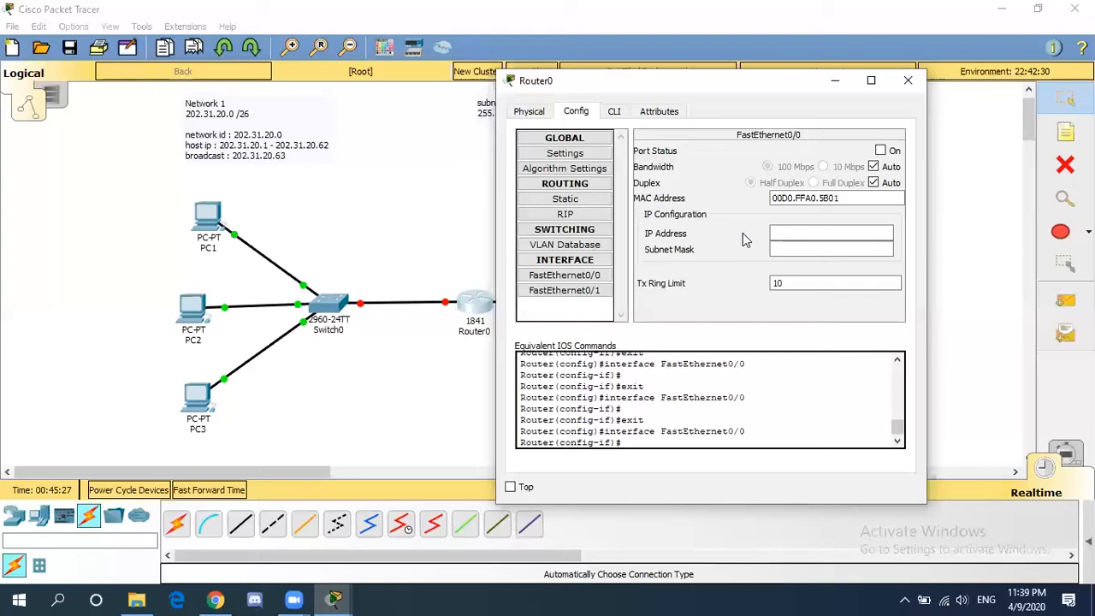
pyautogui.click(787, 233)
pyautogui.write('202.31.20.6')
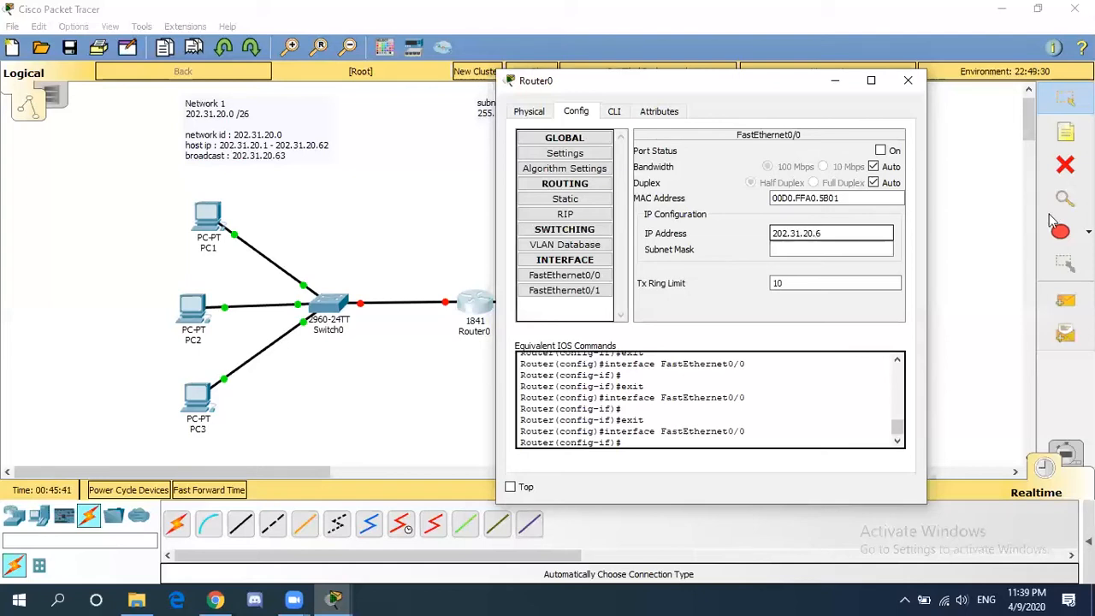
pyautogui.write('2')
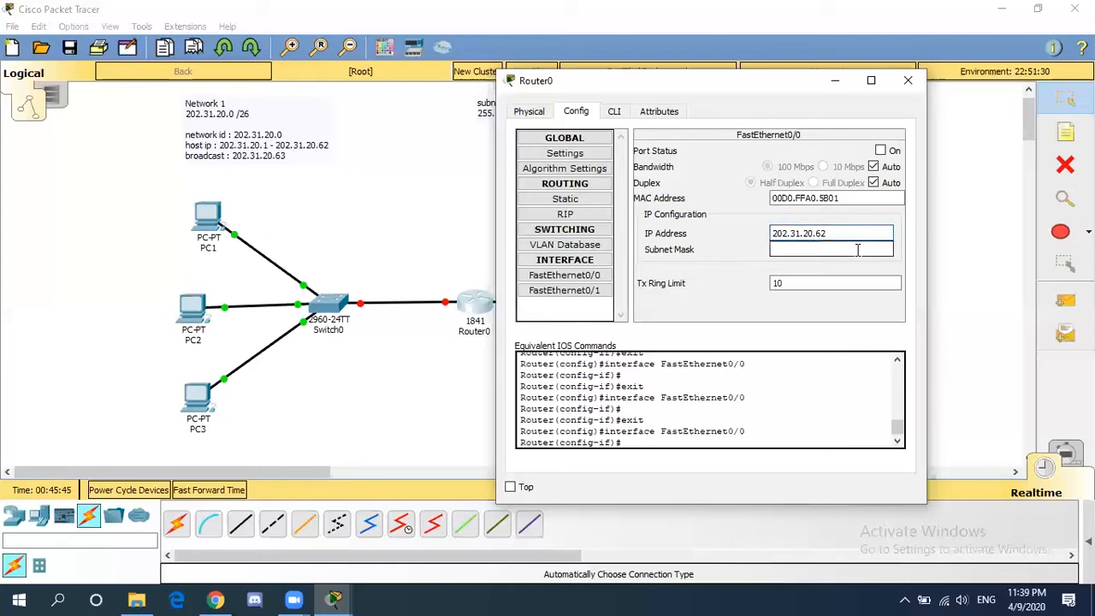
pyautogui.click(857, 248)
pyautogui.press('BackSpace')
pyautogui.write('192')
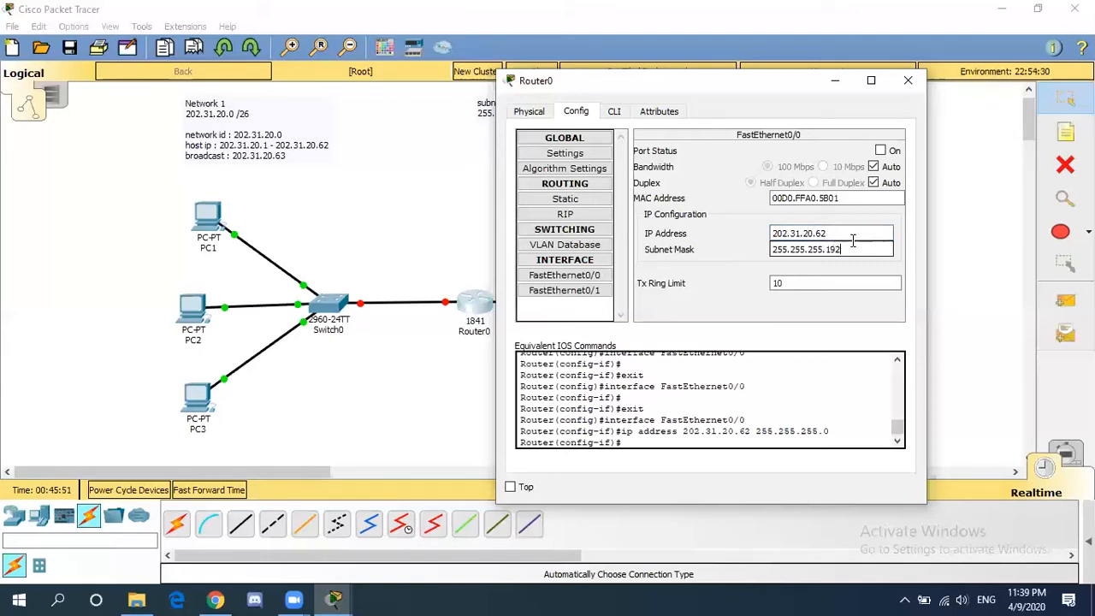
pyautogui.click(882, 152)
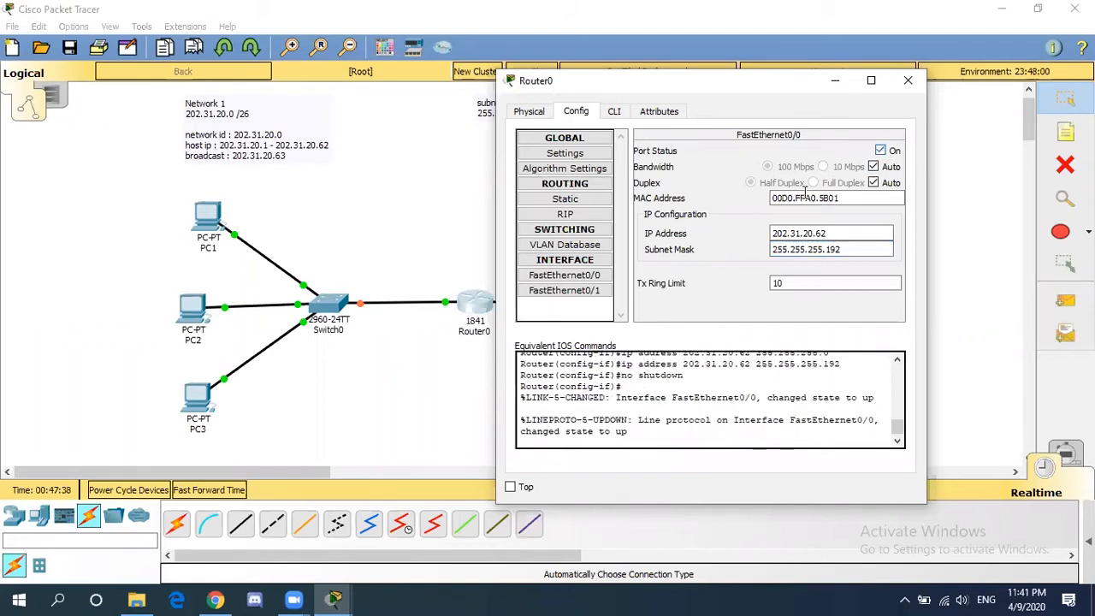
# - Give Router0's FastEthernet0/1 IP 202.31.20.126, mask 255.255.255.192, and switch the port on
pyautogui.click(605, 295)
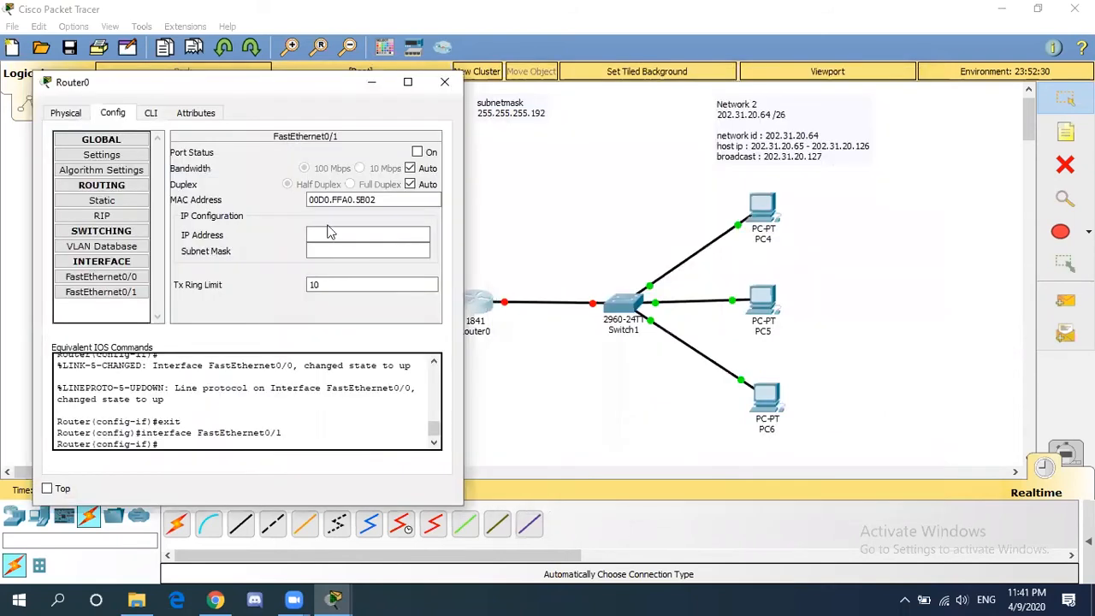
pyautogui.click(329, 232)
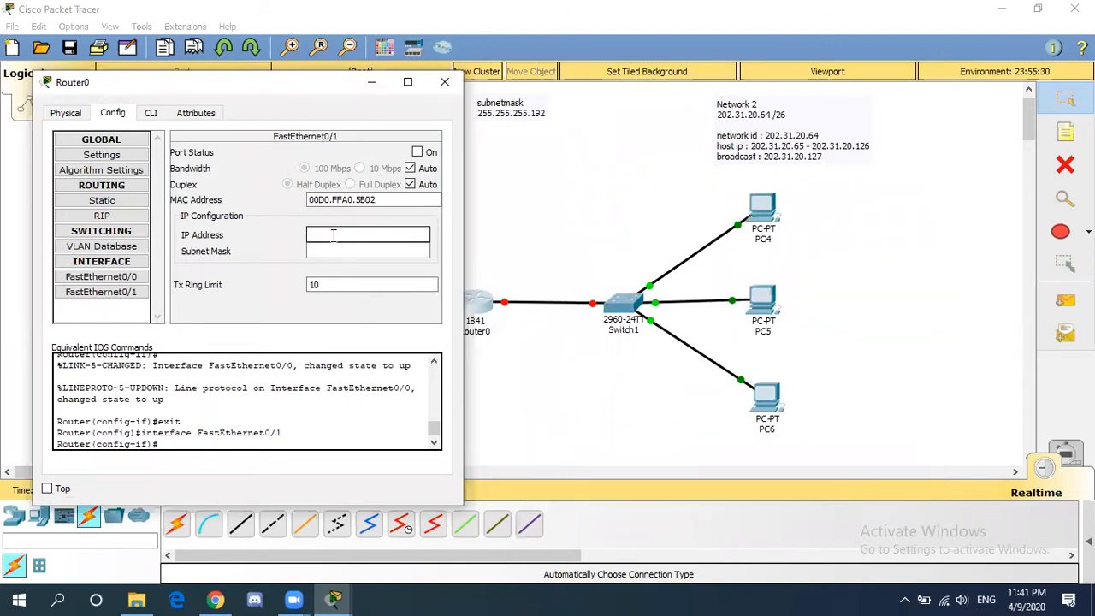
pyautogui.write('202.31.20.126')
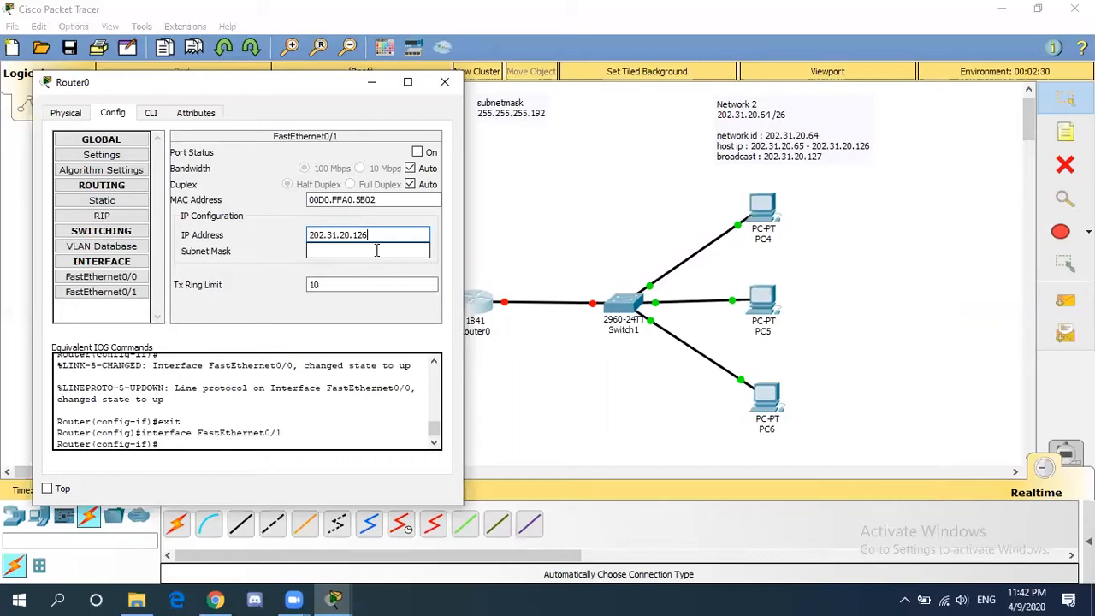
pyautogui.click(376, 250)
pyautogui.write('255.255.255.192')
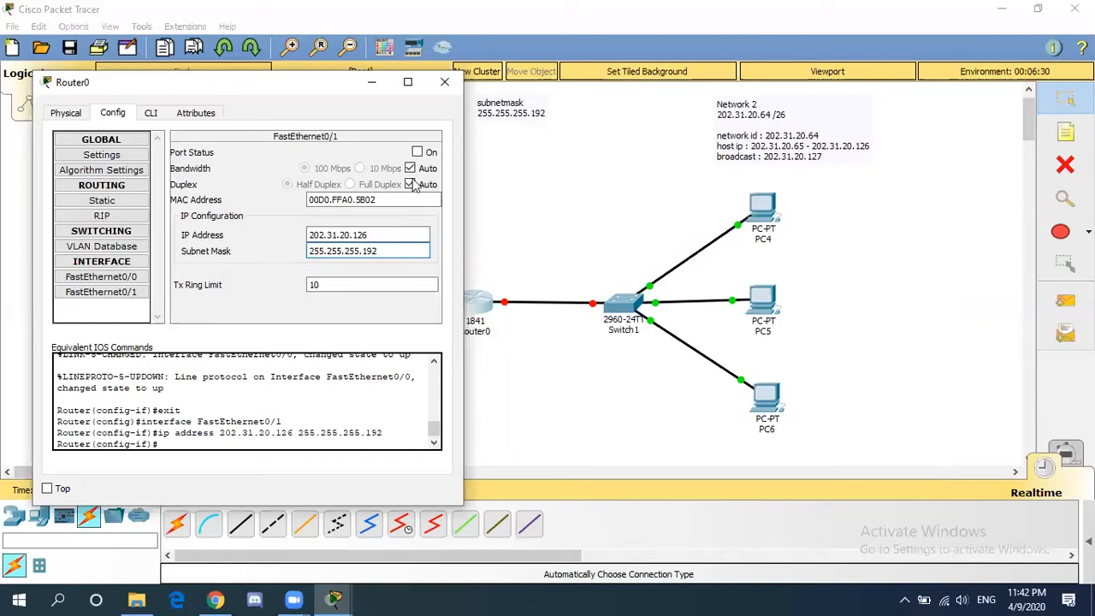
pyautogui.click(417, 152)
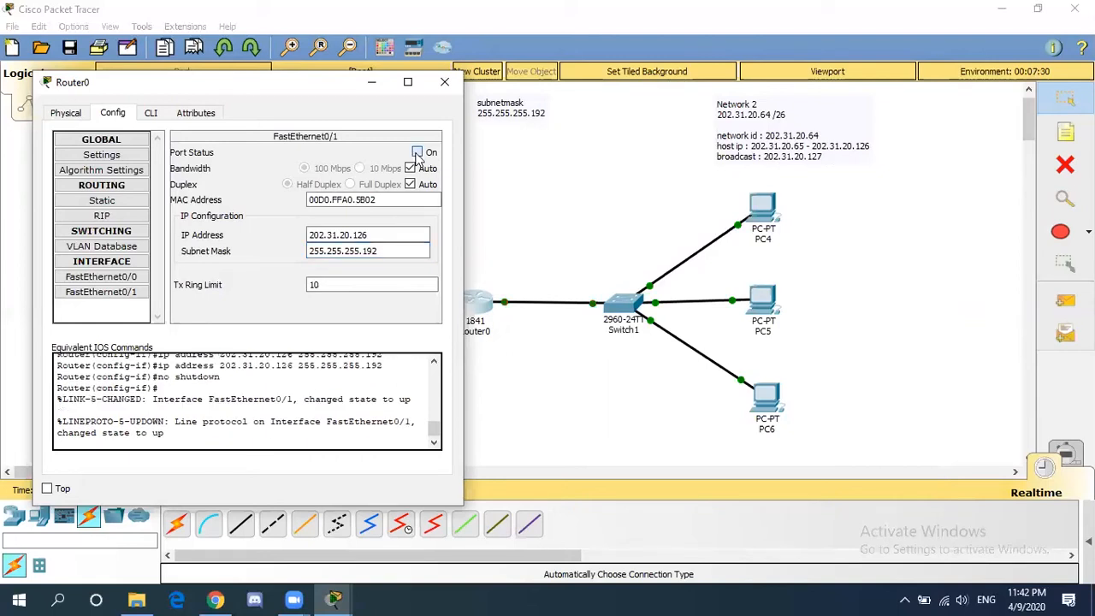
pyautogui.click(445, 83)
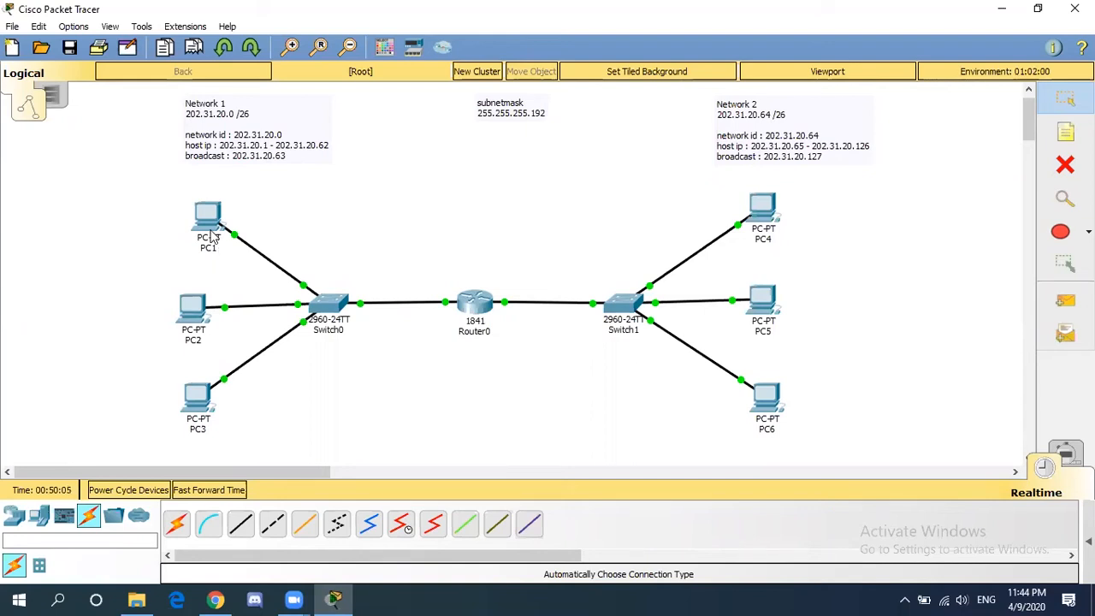
# - Set PC1's default gateway to 202.31.20.62 and close its window
pyautogui.moveTo(210, 237)
pyautogui.click(210, 235)
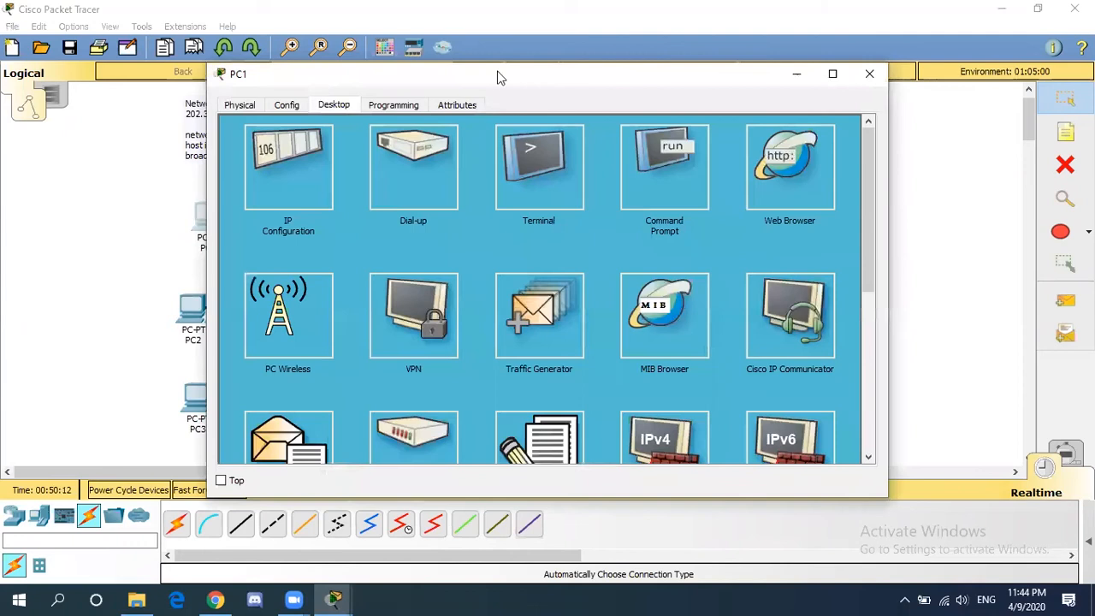
pyautogui.moveTo(343, 77); pyautogui.dragTo(519, 69)
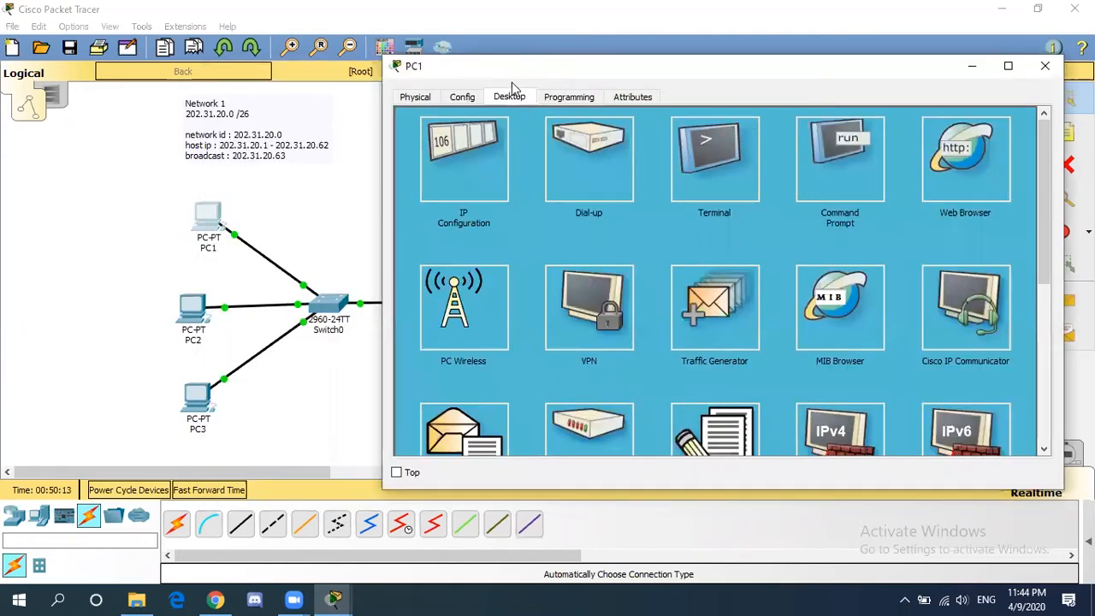
pyautogui.click(472, 188)
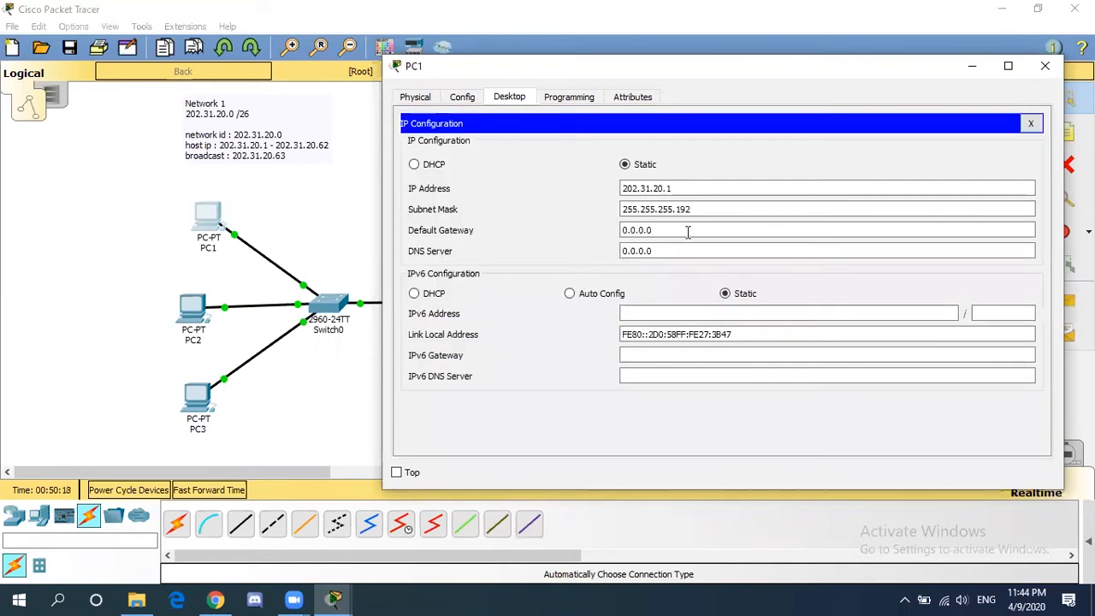
pyautogui.moveTo(675, 227); pyautogui.dragTo(589, 214)
pyautogui.write('202.31.')
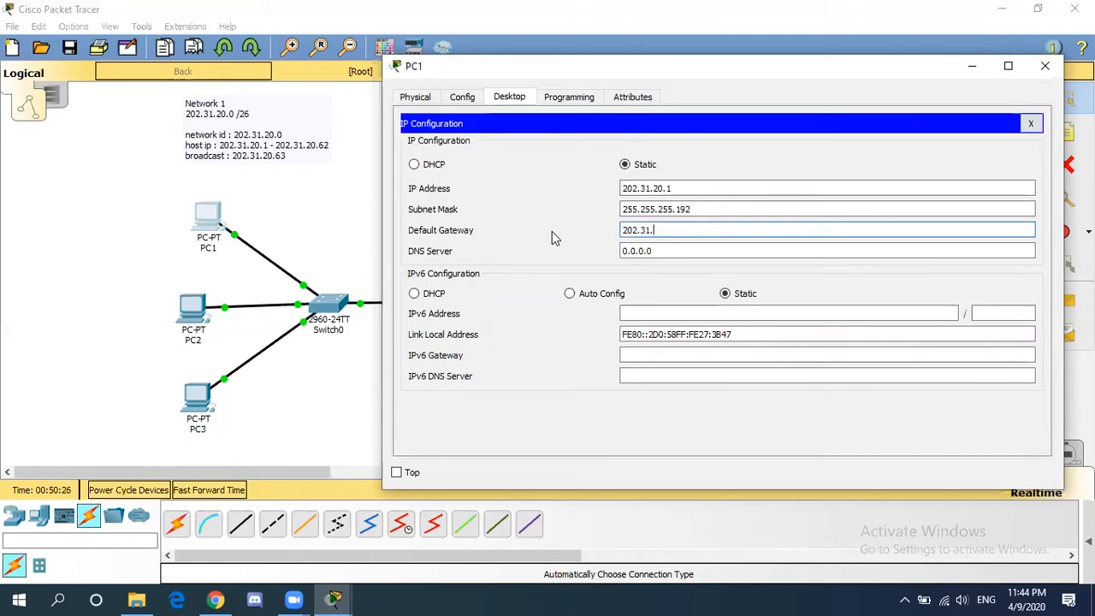
pyautogui.write('20.62')
pyautogui.click(658, 250)
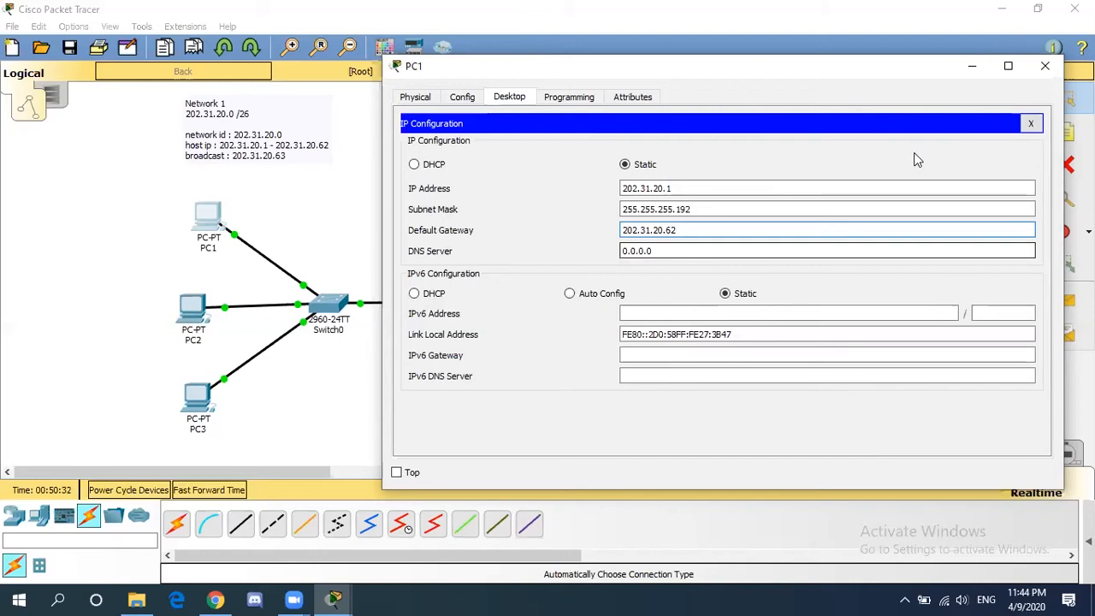
pyautogui.click(1049, 66)
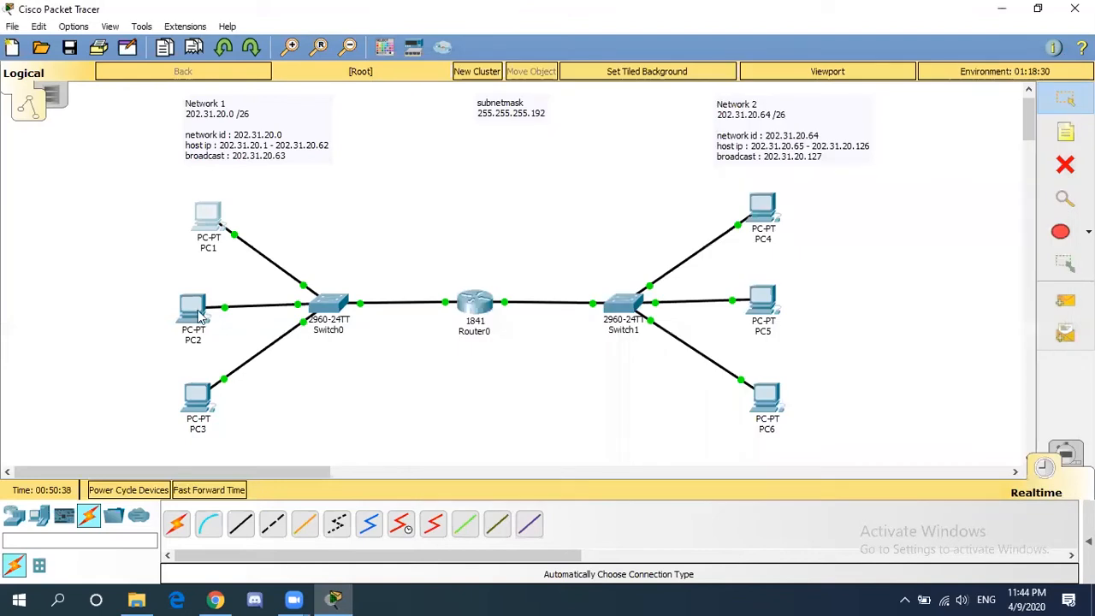
# - Set PC2's default gateway to 202.31.20.62 and close its window
pyautogui.click(307, 205)
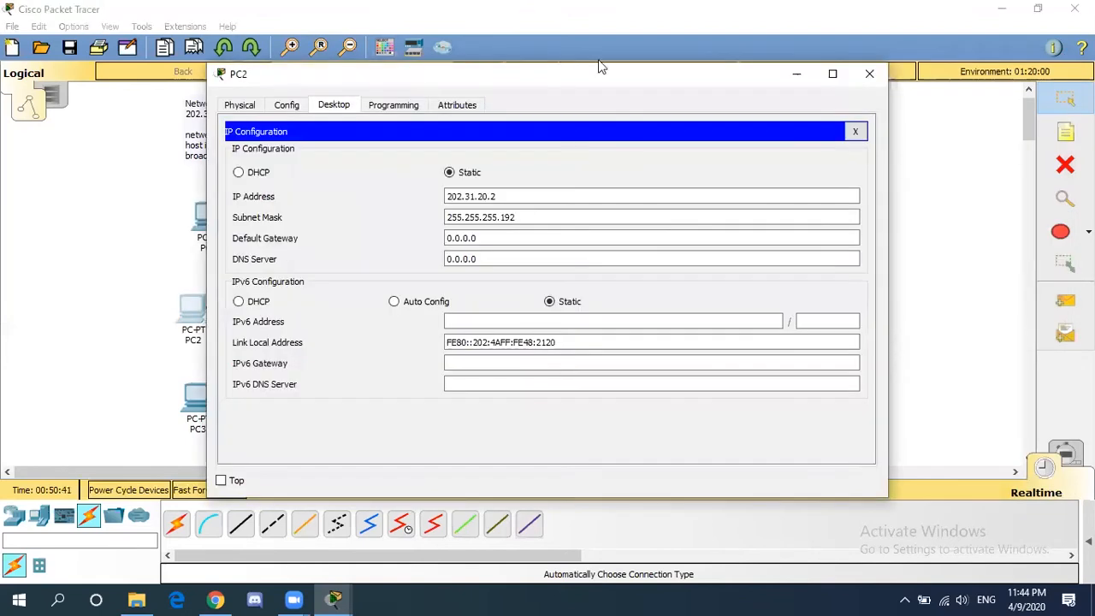
pyautogui.moveTo(602, 67); pyautogui.dragTo(783, 49)
pyautogui.moveTo(661, 221); pyautogui.dragTo(603, 223)
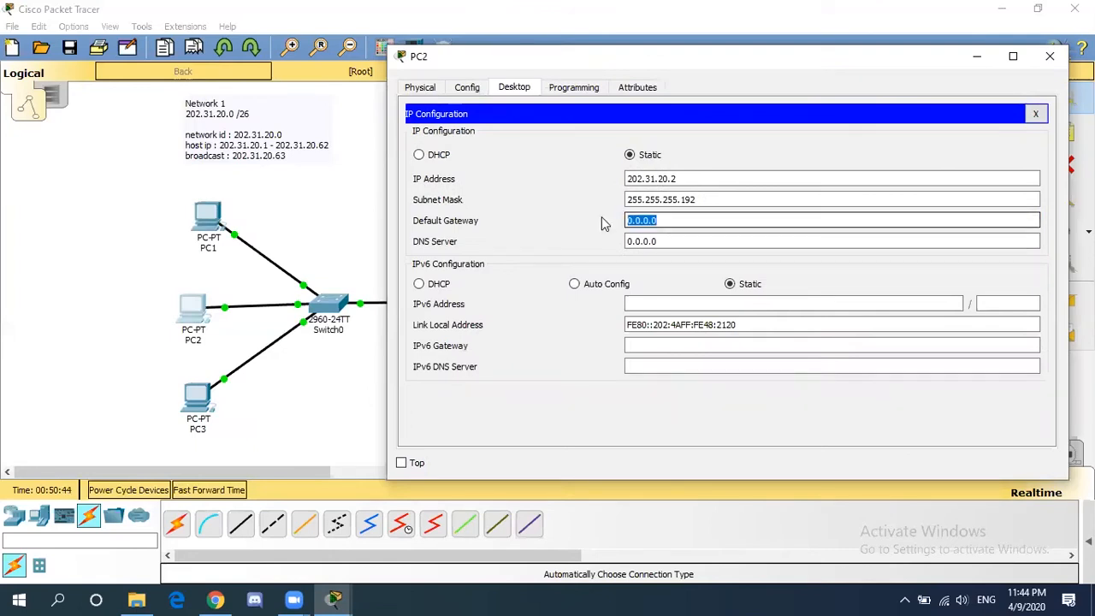
pyautogui.write('202.31.20.62')
pyautogui.click(1058, 64)
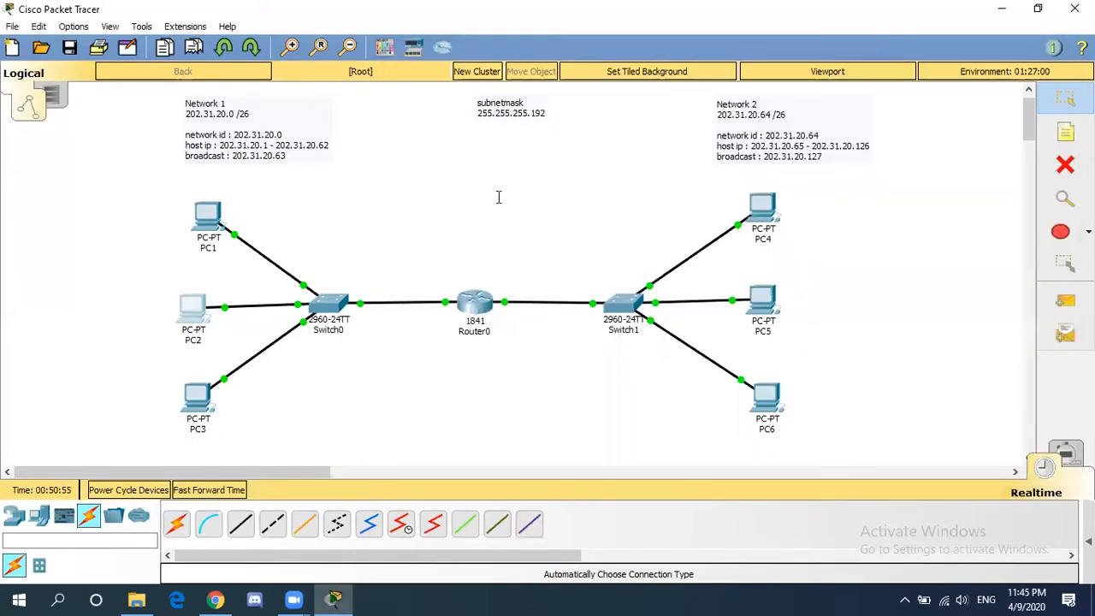
# - Set PC3's default gateway to 202.31.20.62 and close its window
pyautogui.click(197, 398)
pyautogui.click(288, 160)
pyautogui.moveTo(499, 236); pyautogui.dragTo(332, 244)
pyautogui.moveTo(548, 85); pyautogui.dragTo(756, 63)
pyautogui.write('202.31.20.62')
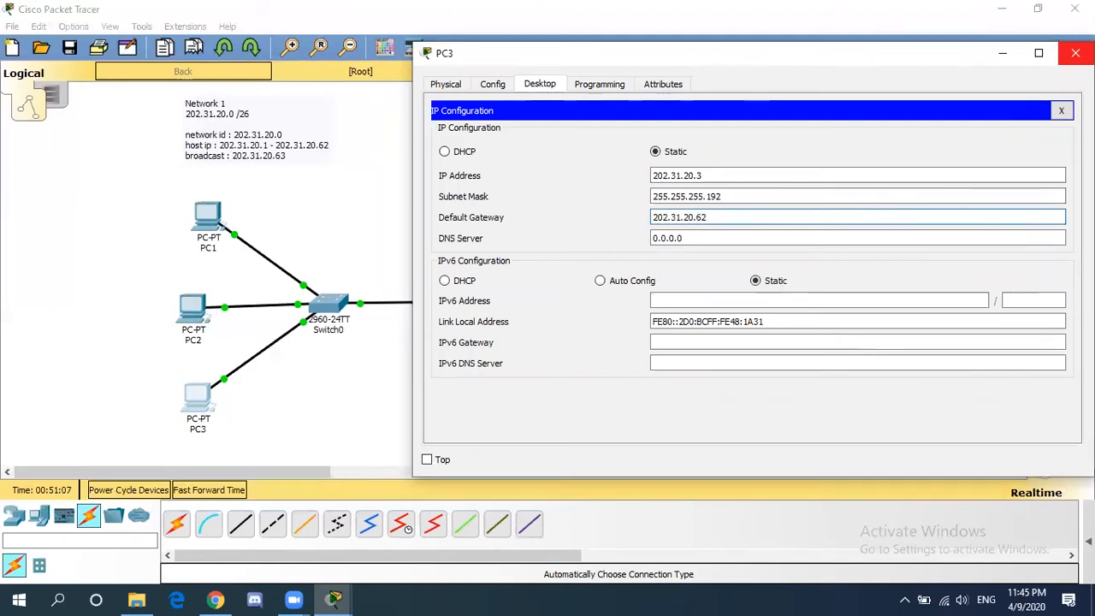
pyautogui.click(1076, 53)
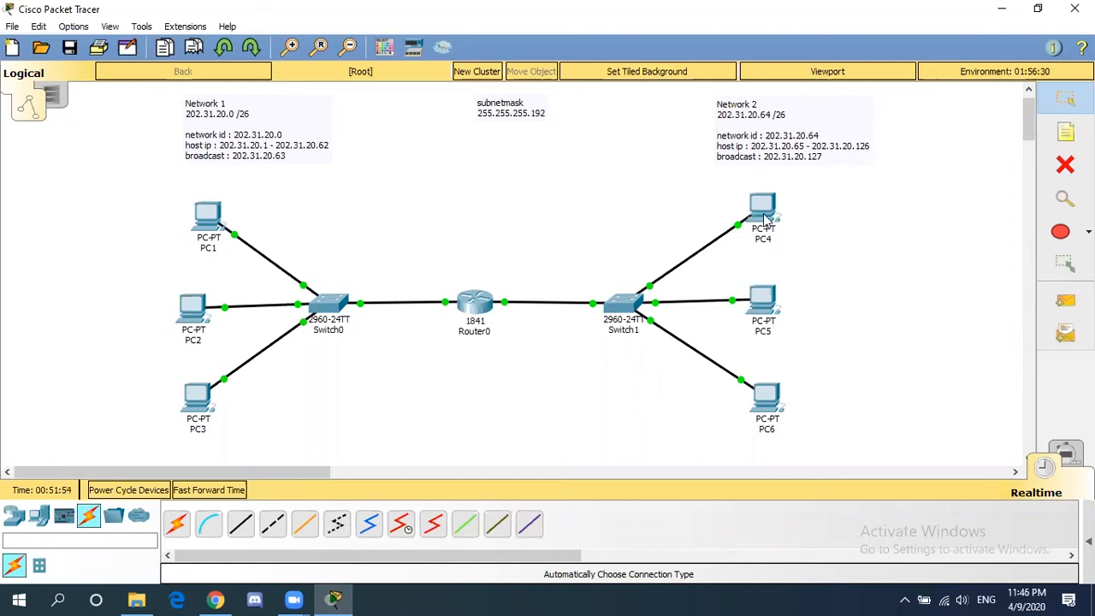
# - Open PC4's device window and move it left so Network 2 stays visible
pyautogui.moveTo(764, 219)
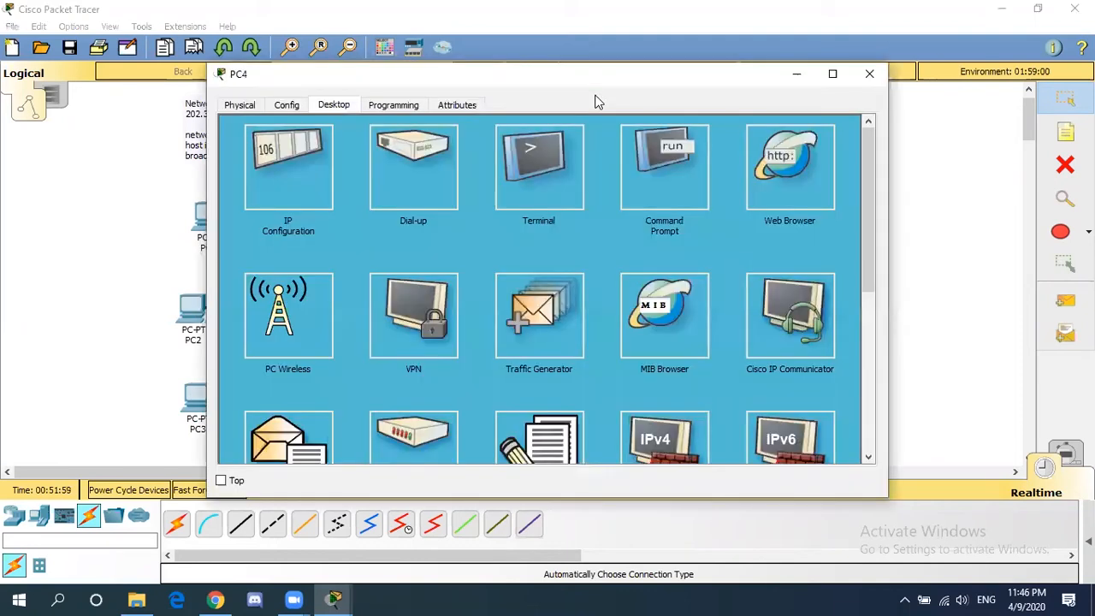
pyautogui.moveTo(591, 75); pyautogui.dragTo(404, 78)
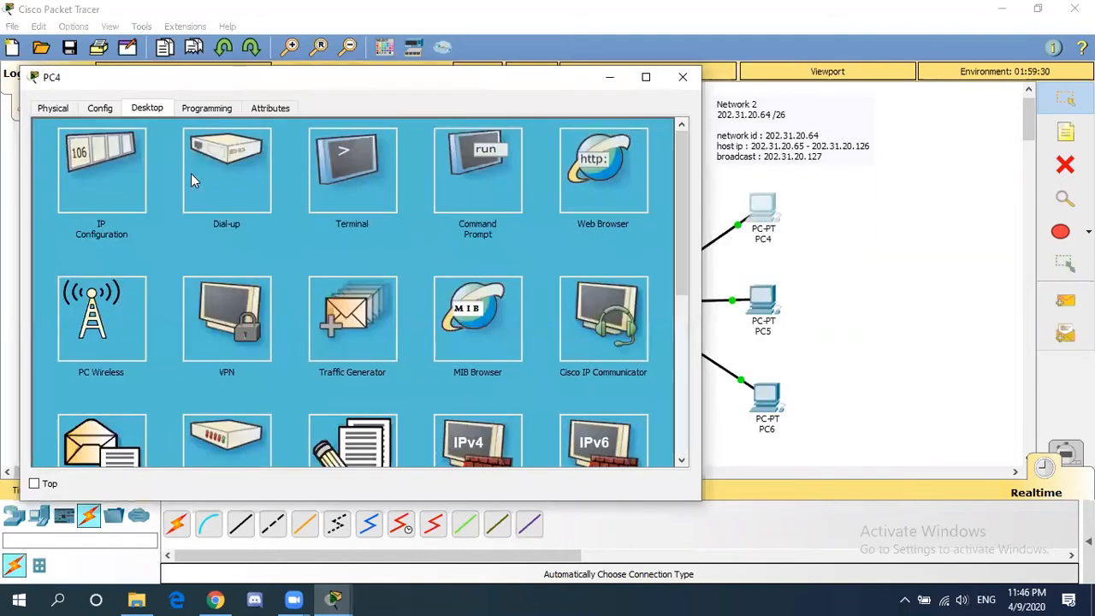
# - Replace PC4's default gateway with 202.31.20.126 and close its window
pyautogui.click(131, 197)
pyautogui.moveTo(294, 241); pyautogui.dragTo(269, 242)
pyautogui.hotkey('ctrl', 'a')
pyautogui.write('202.31.20')
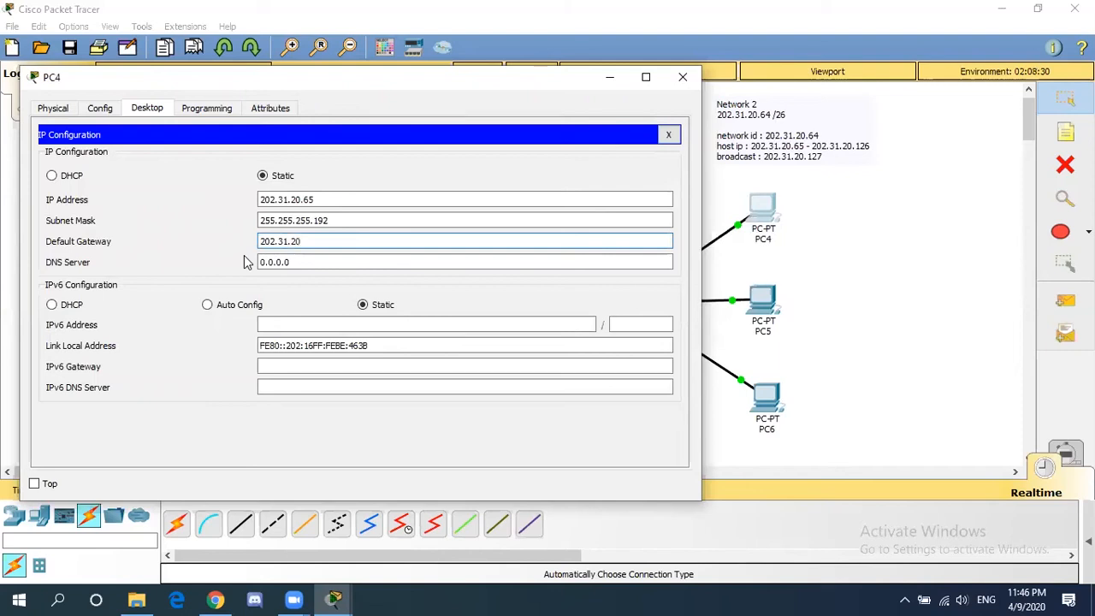
pyautogui.write('.126')
pyautogui.click(282, 268)
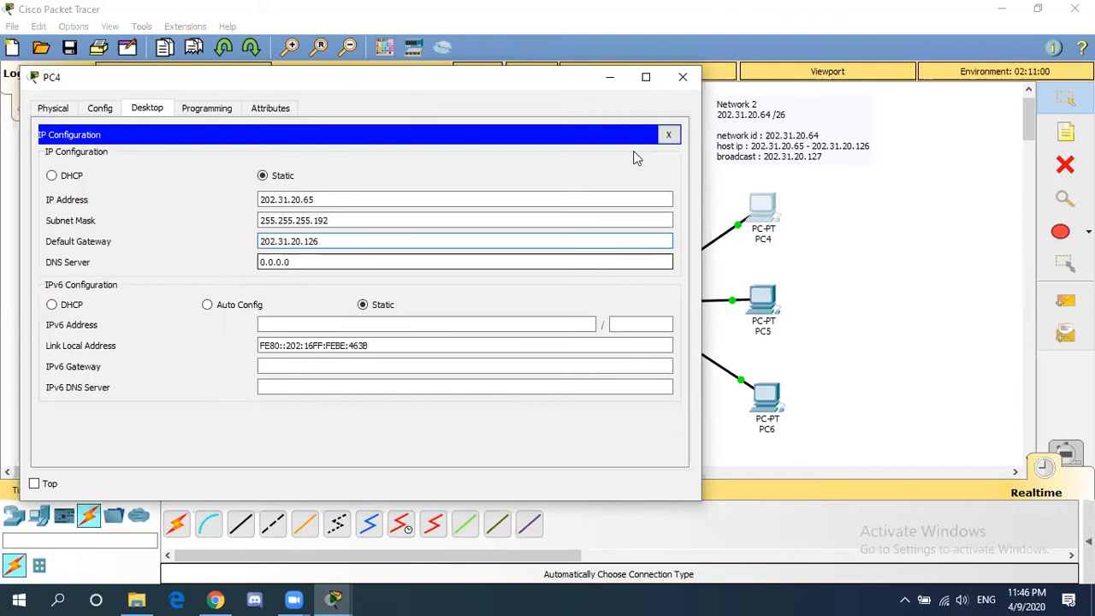
pyautogui.click(684, 79)
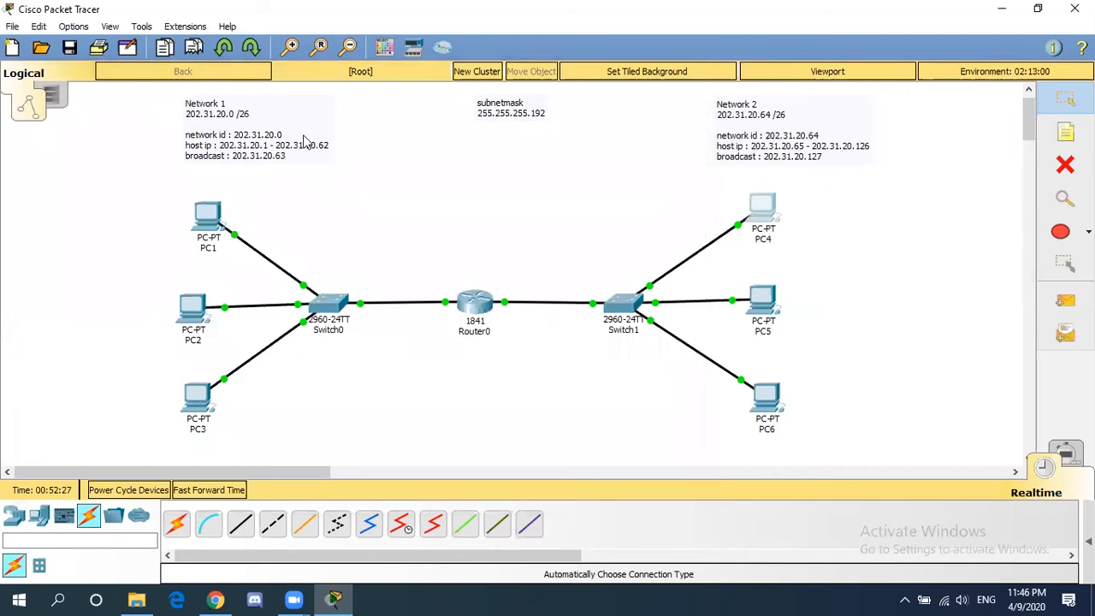
# - Set PC5's default gateway to 202.31.20.126 and close its window
pyautogui.click(762, 300)
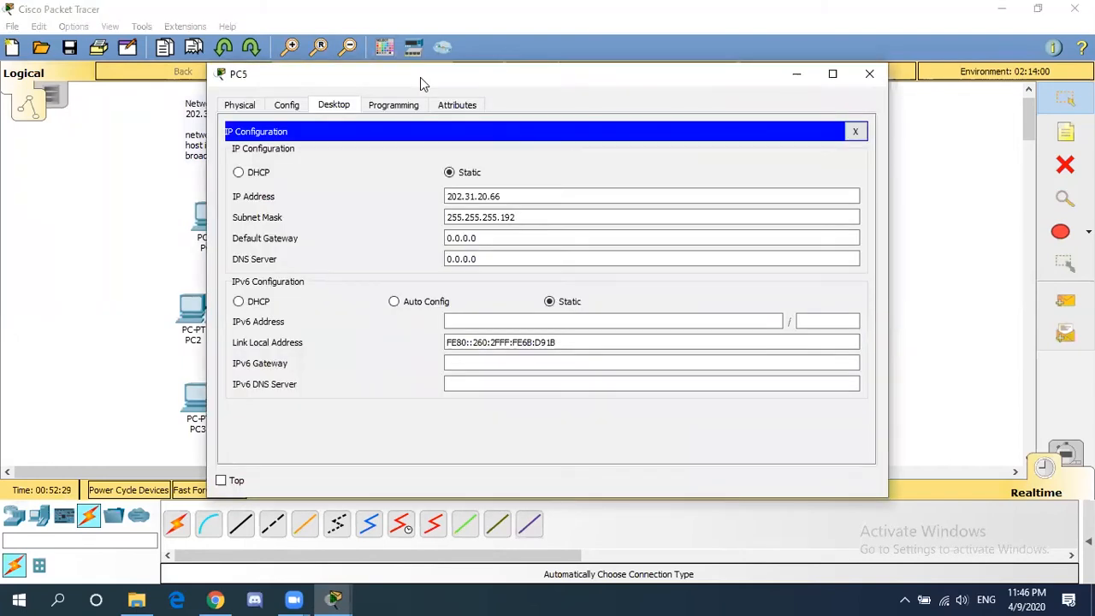
pyautogui.moveTo(420, 77); pyautogui.dragTo(174, 72)
pyautogui.press('Tab')
pyautogui.write('202.31.20.126')
pyautogui.click(623, 68)
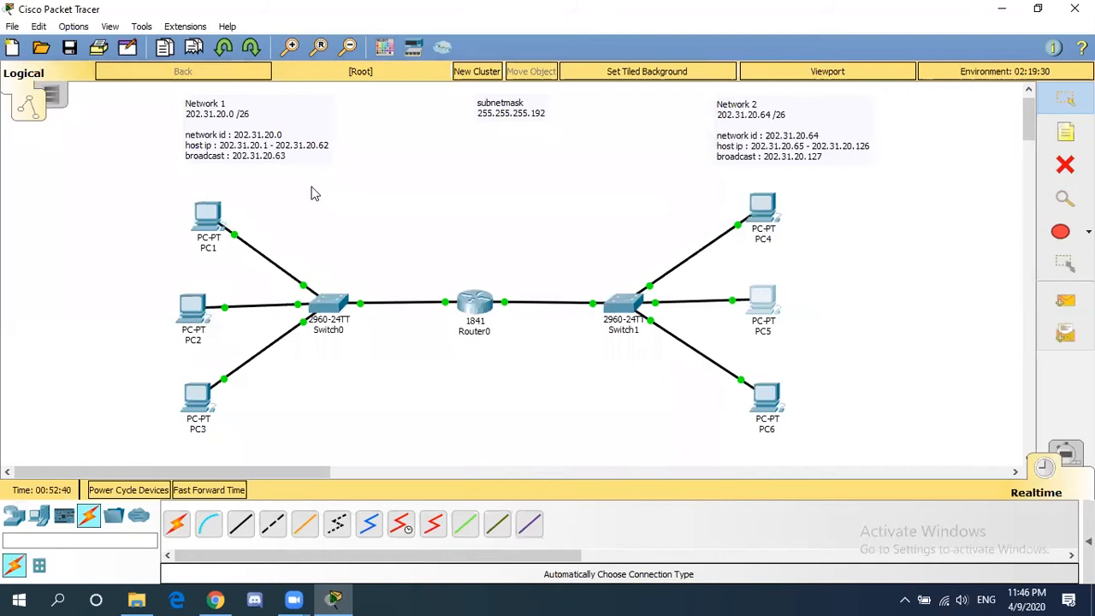
# - Open PC6's IP configuration for the 202.31.20.126 gateway, then close its window
pyautogui.click(766, 400)
pyautogui.click(288, 161)
pyautogui.press('Tab')
pyautogui.write('202.31.20.126')
pyautogui.click(869, 74)
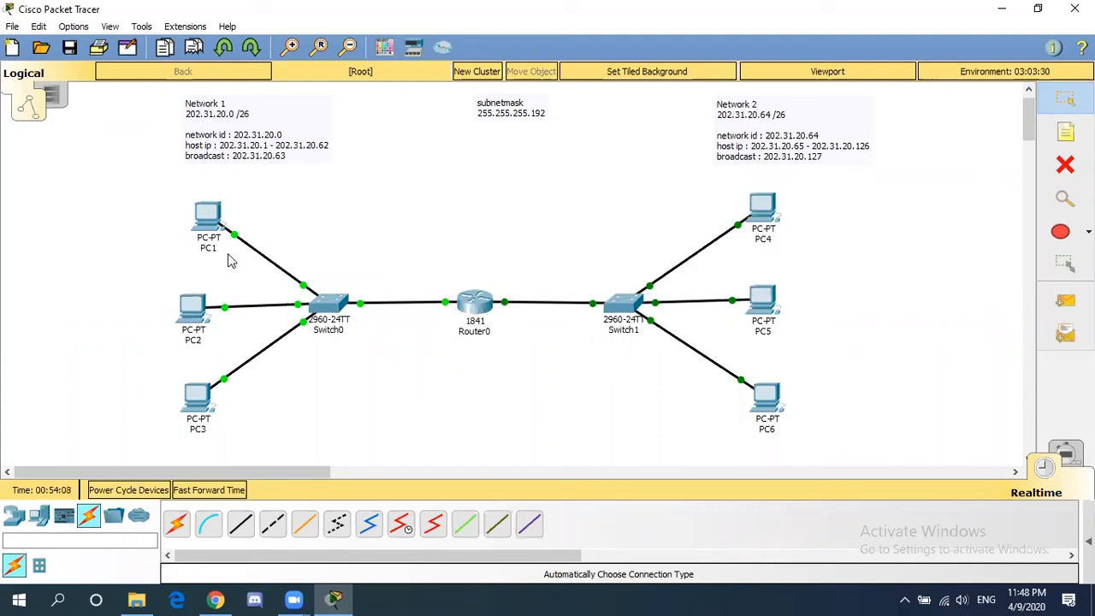
# - Reopen PC1's device window showing its desktop applications
pyautogui.moveTo(205, 234)
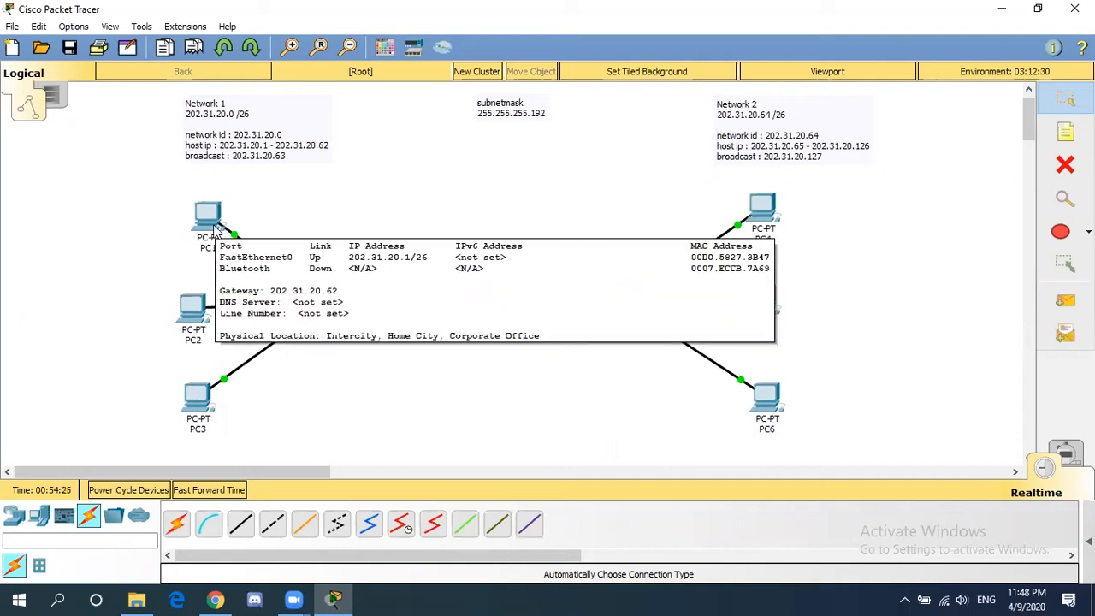
pyautogui.click(214, 231)
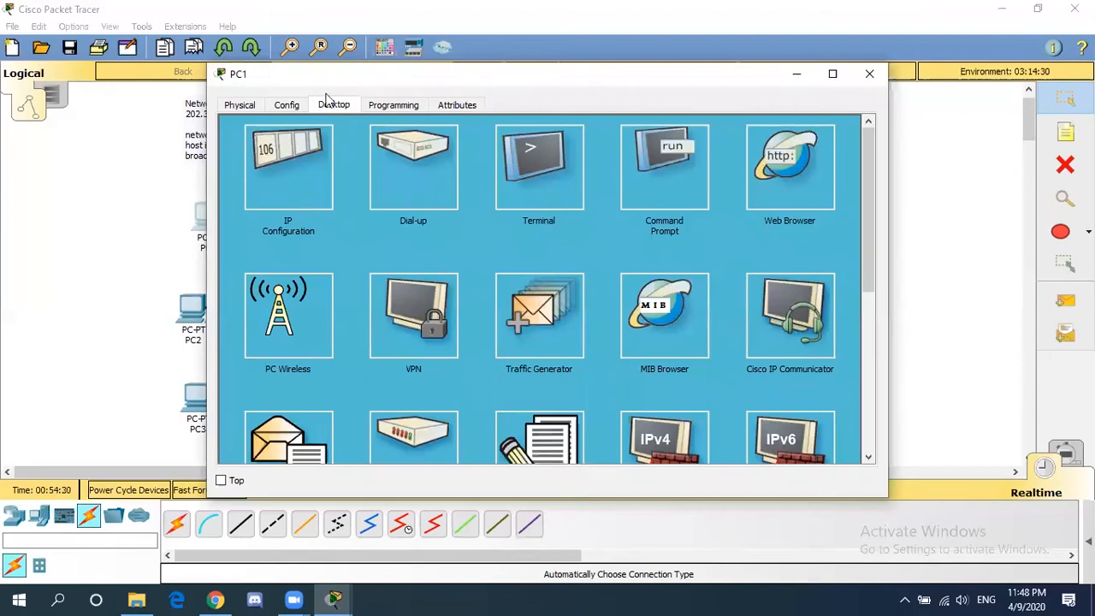
# - Ping 202.31.20.67 from PC1's Command Prompt, getting 3 of 4 replies
pyautogui.click(669, 173)
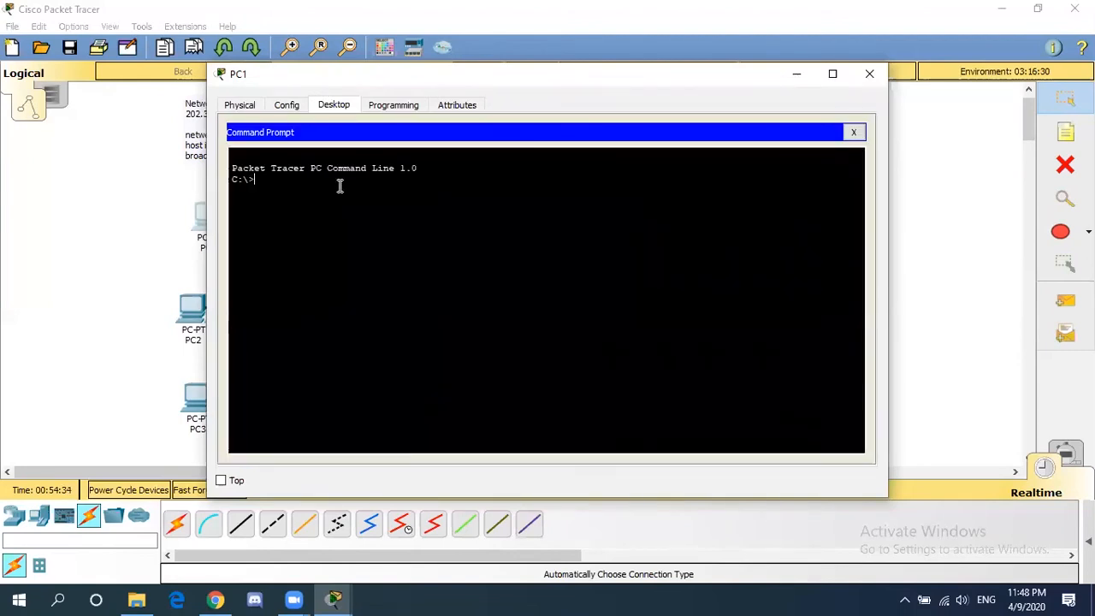
pyautogui.write('ping')
pyautogui.moveTo(408, 81); pyautogui.dragTo(266, 74)
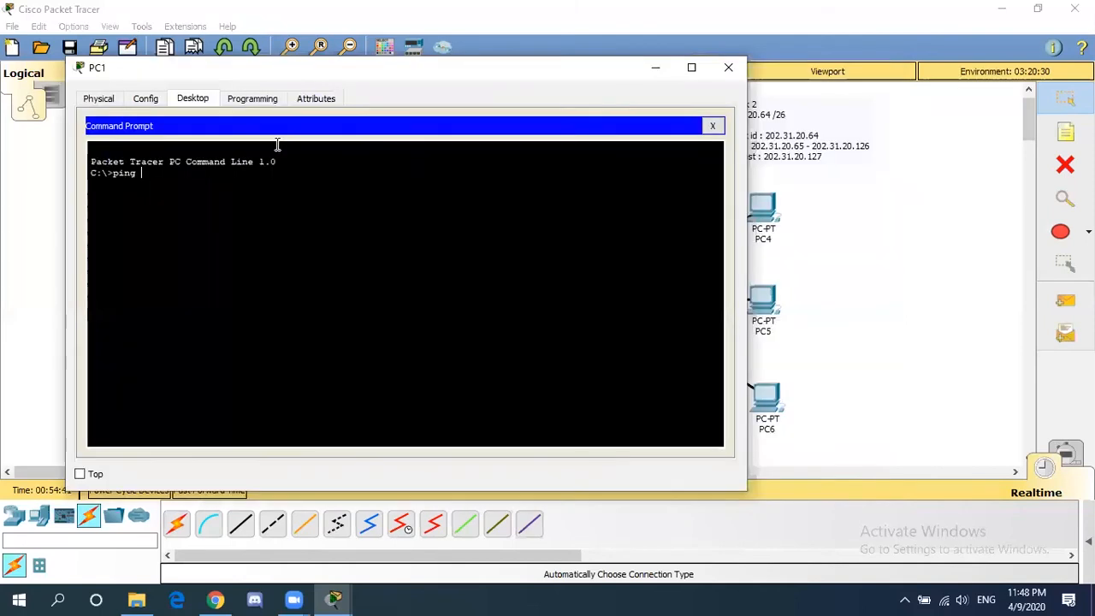
pyautogui.write('202.31.20.')
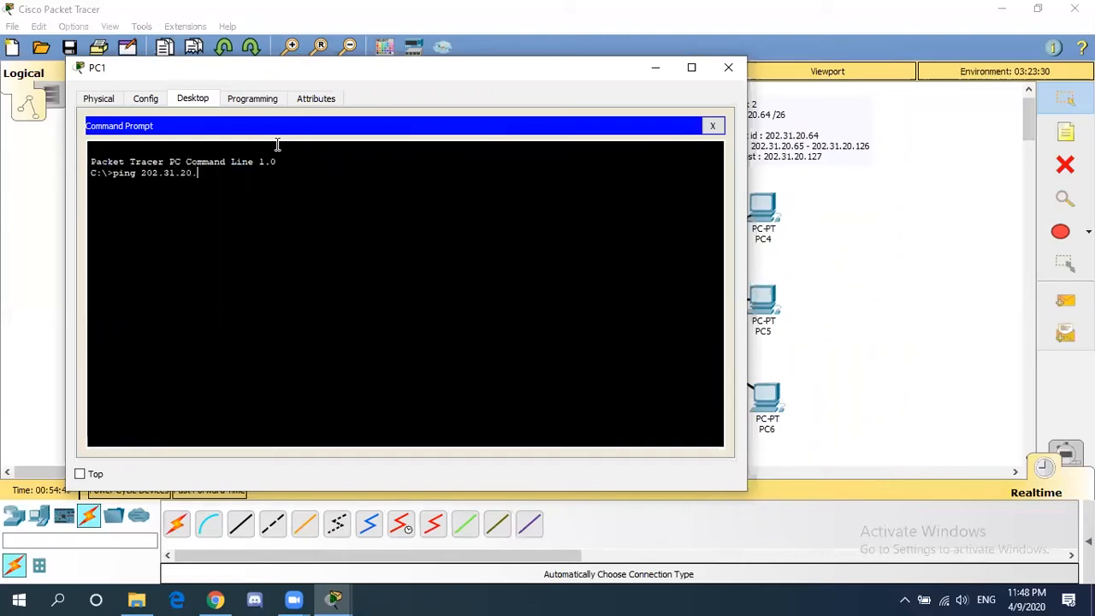
pyautogui.write('67')
pyautogui.press('Return')
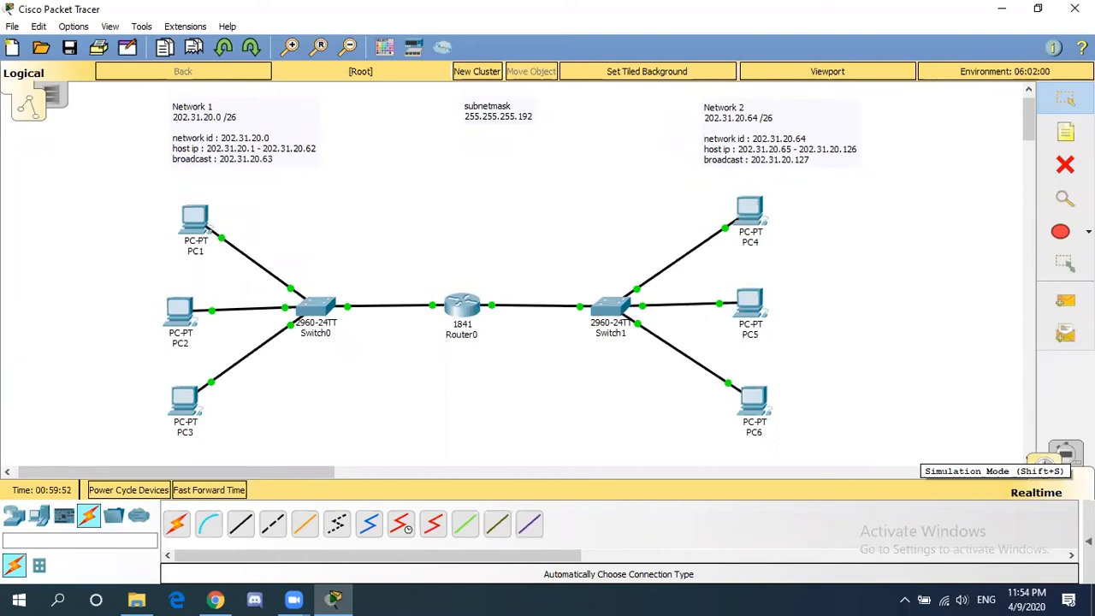
# - Enter Simulation mode and add a simple ICMP PDU from PC1 to PC6
pyautogui.click(1053, 447)
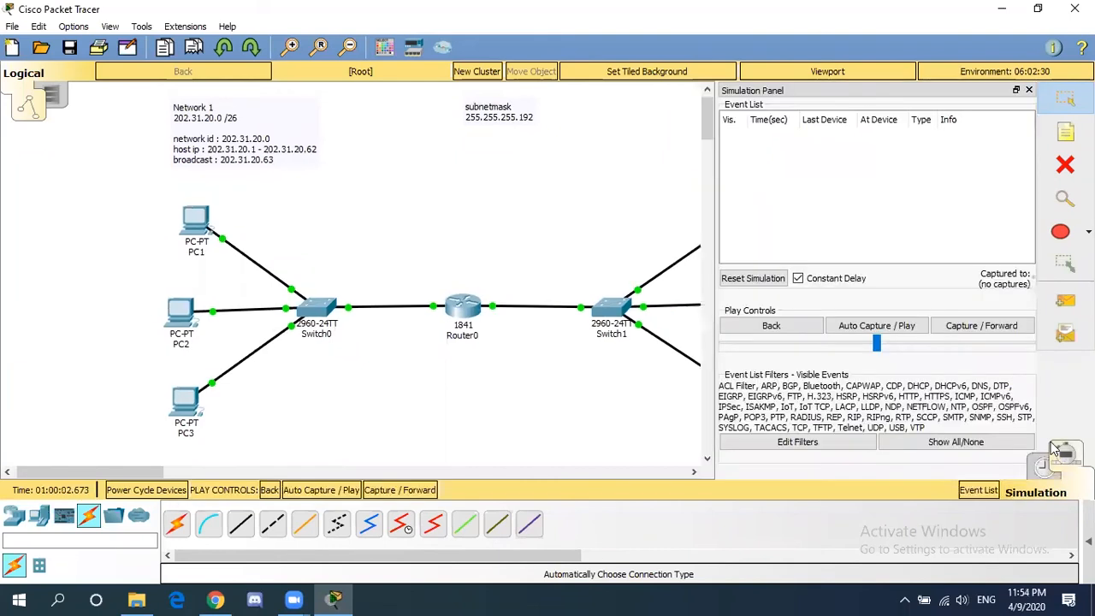
pyautogui.click(1067, 304)
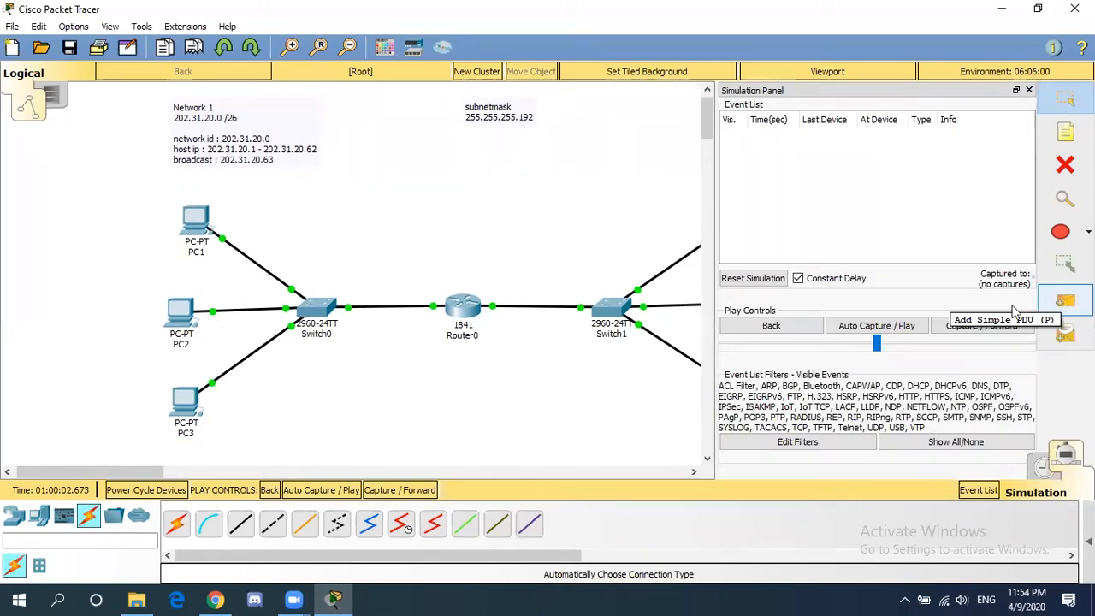
pyautogui.moveTo(141, 475); pyautogui.dragTo(171, 471)
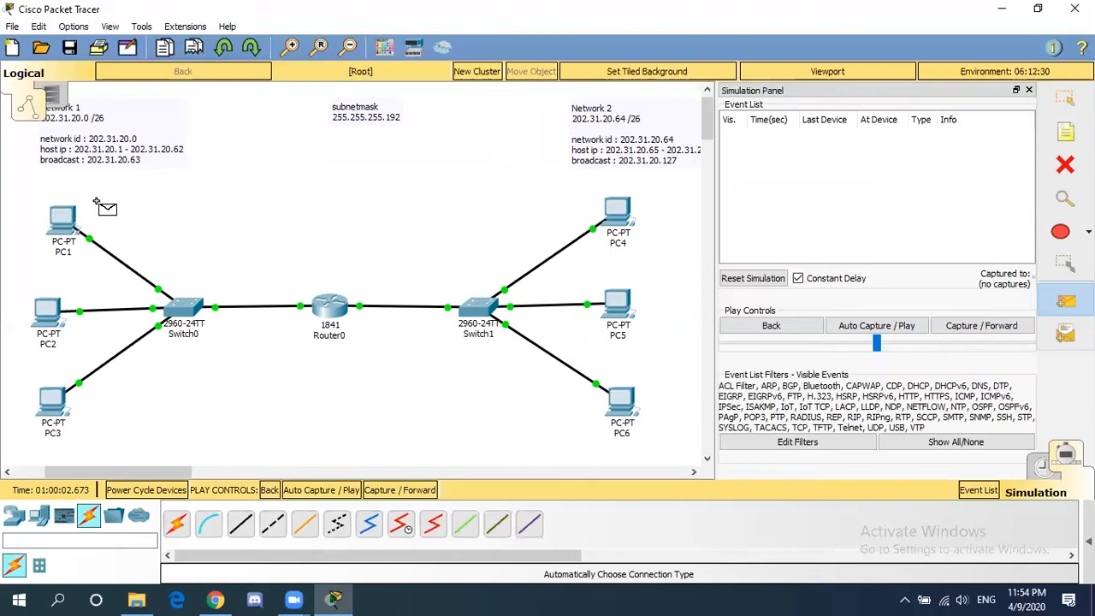
pyautogui.moveTo(90, 198)
pyautogui.moveTo(60, 217)
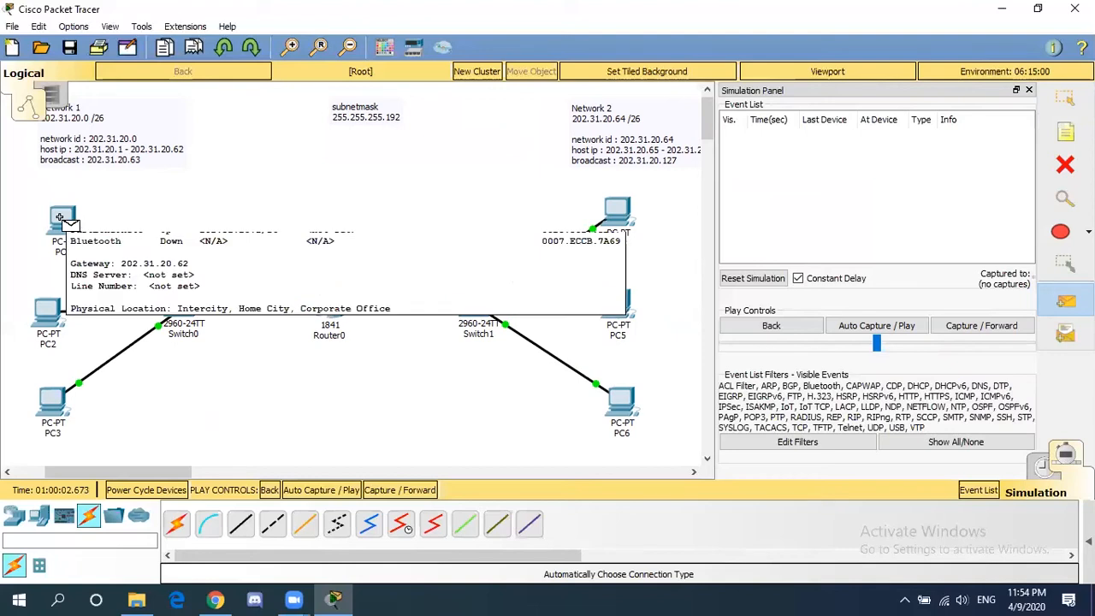
pyautogui.click(60, 217)
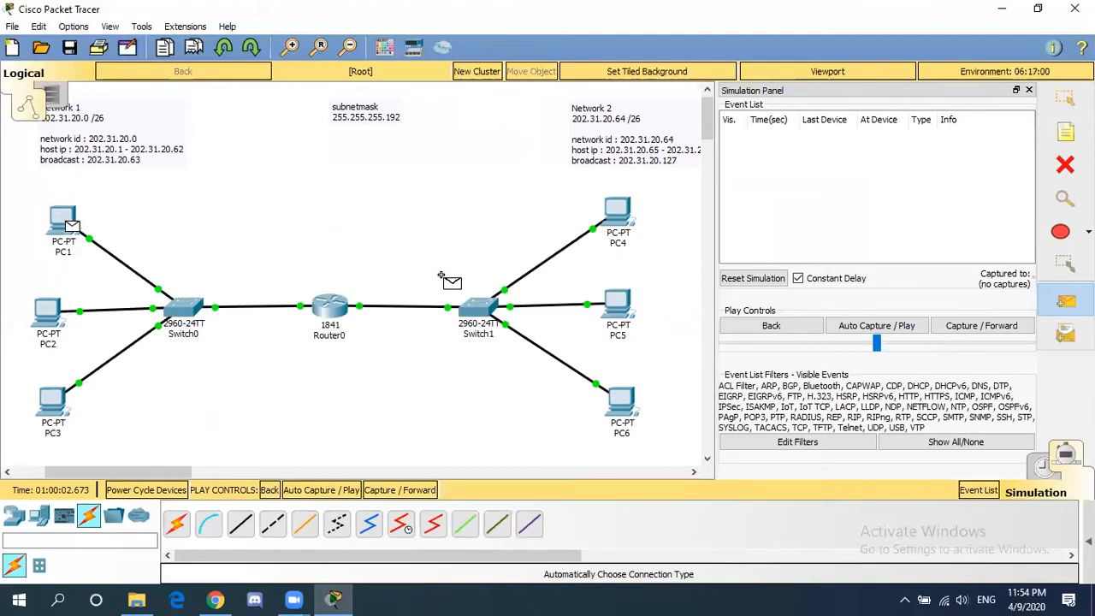
pyautogui.click(622, 400)
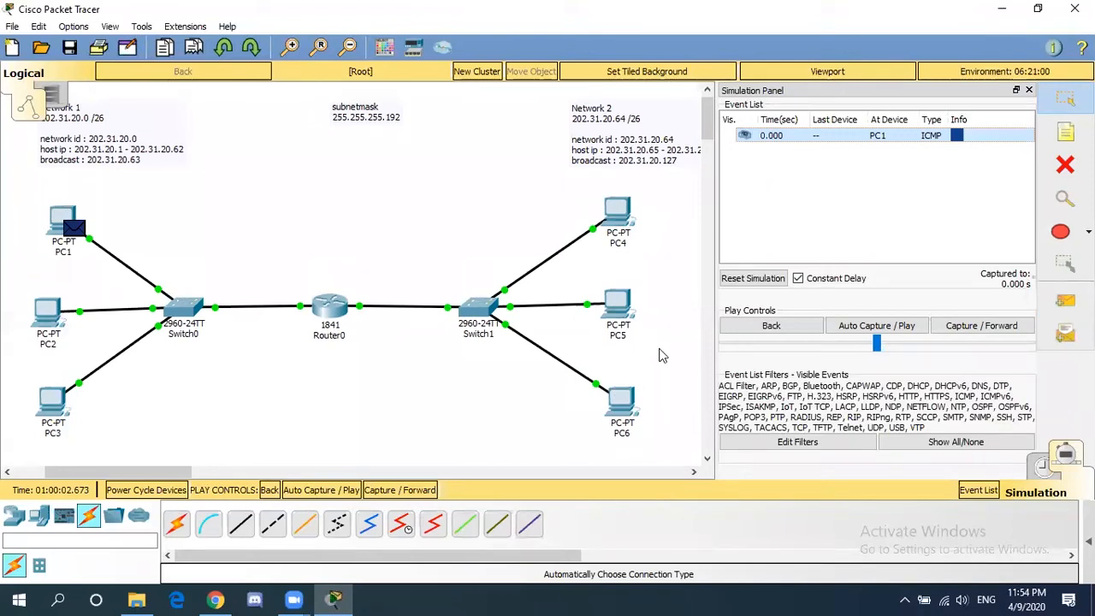
# - Step the ICMP packet from PC1 through Switch0, Router0 and Switch1 to PC6
pyautogui.click(970, 330)
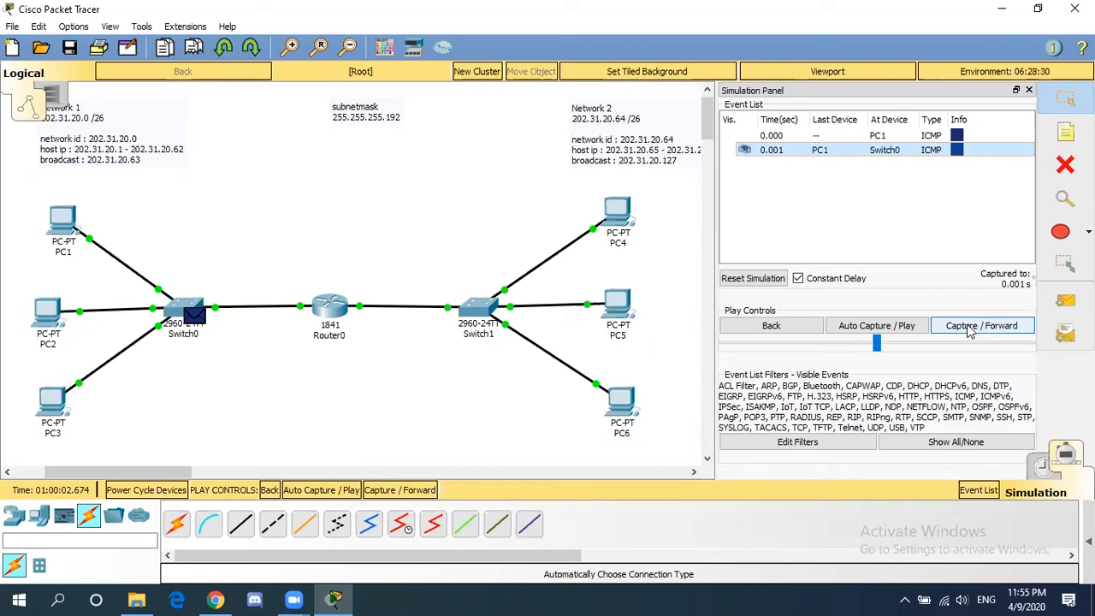
pyautogui.click(971, 332)
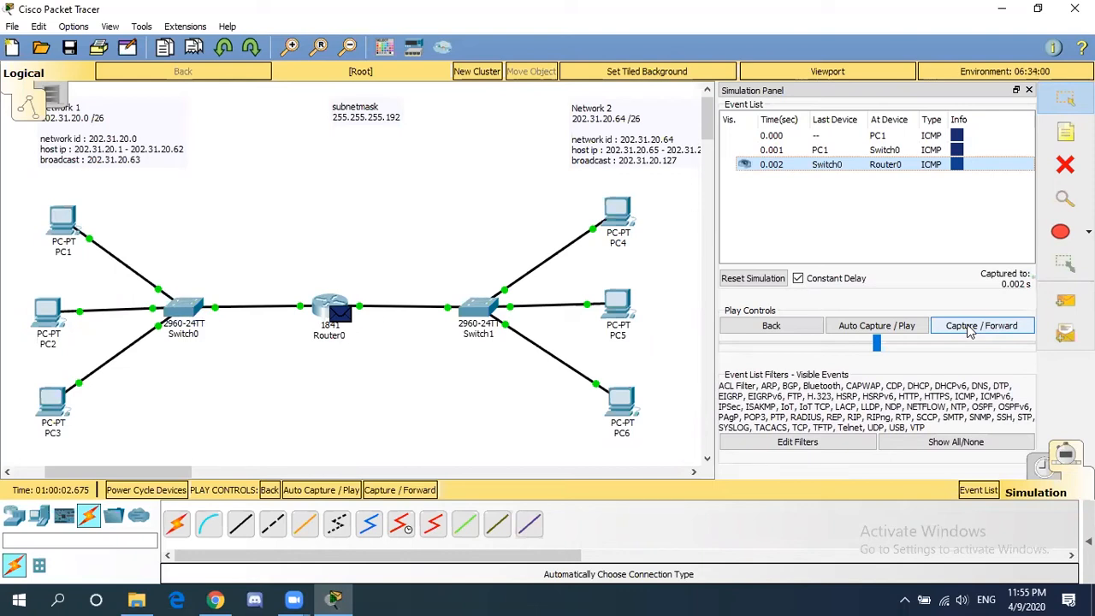
pyautogui.click(969, 326)
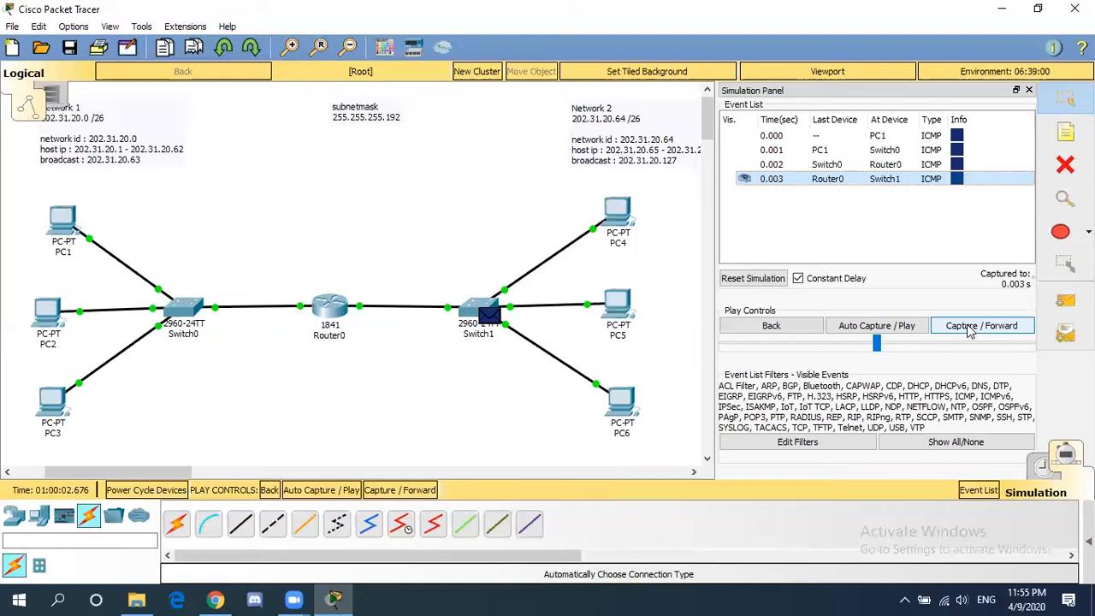
pyautogui.click(970, 331)
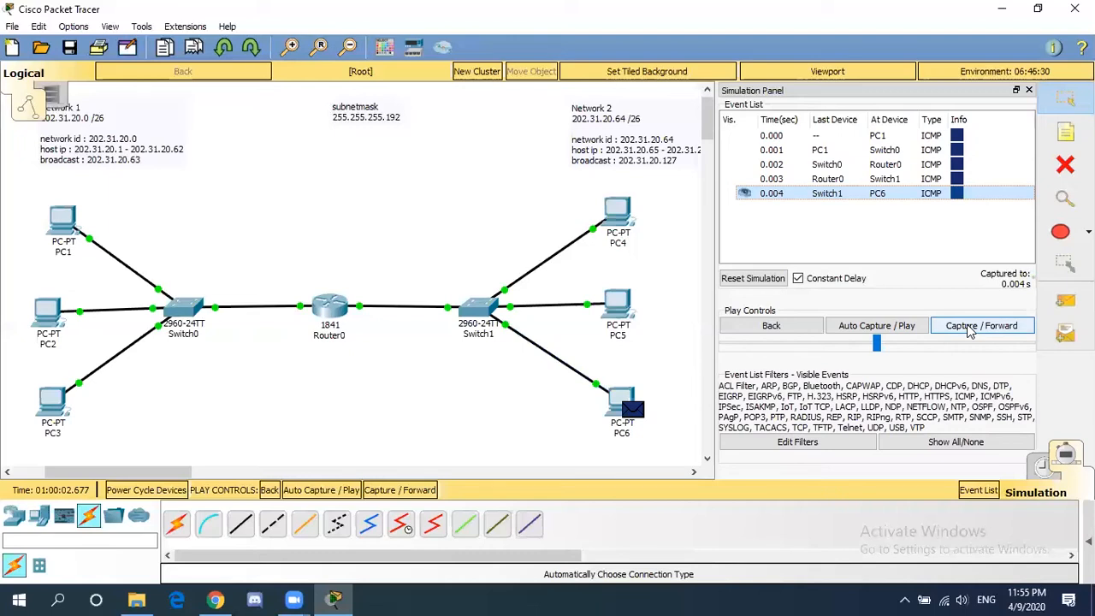
pyautogui.click(969, 332)
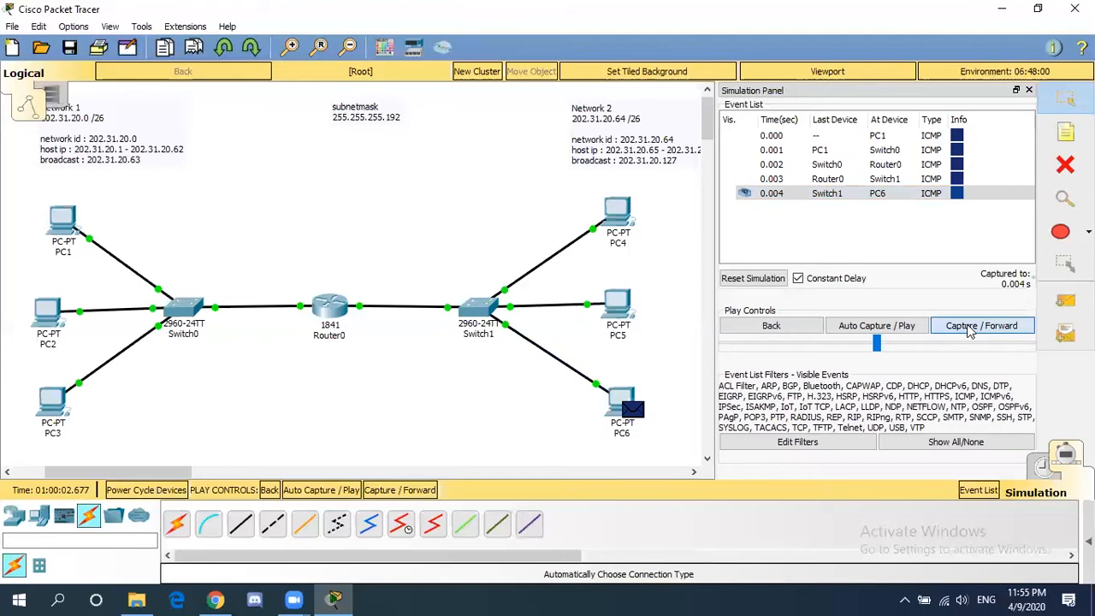
# - Step PC6's ICMP reply back through Switch1, Router0 and Switch0 to PC1
pyautogui.click(969, 332)
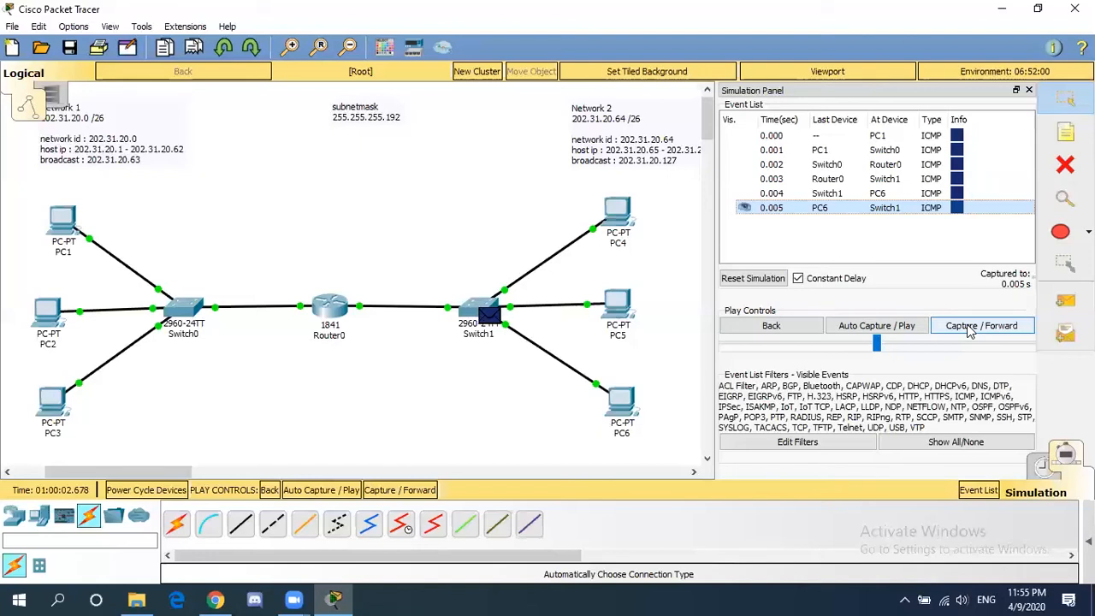
pyautogui.click(970, 331)
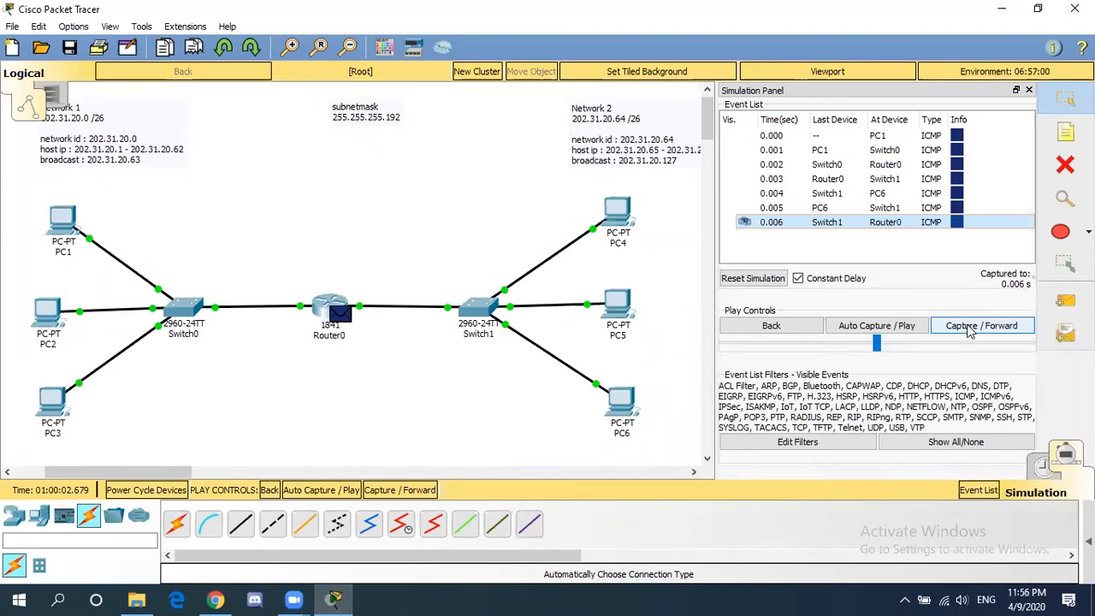
pyautogui.click(970, 332)
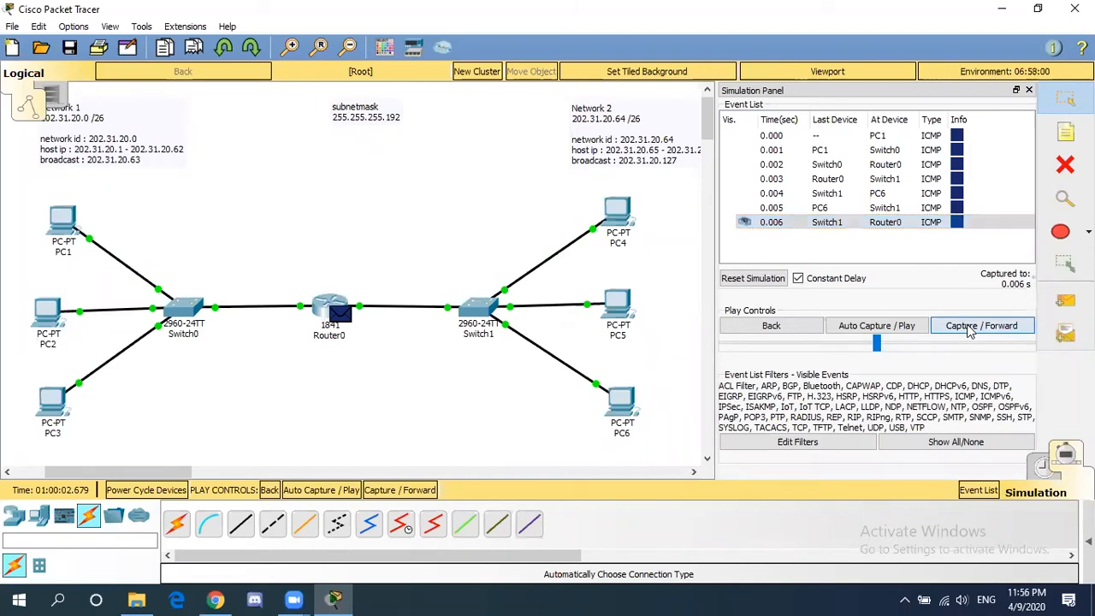
pyautogui.click(970, 332)
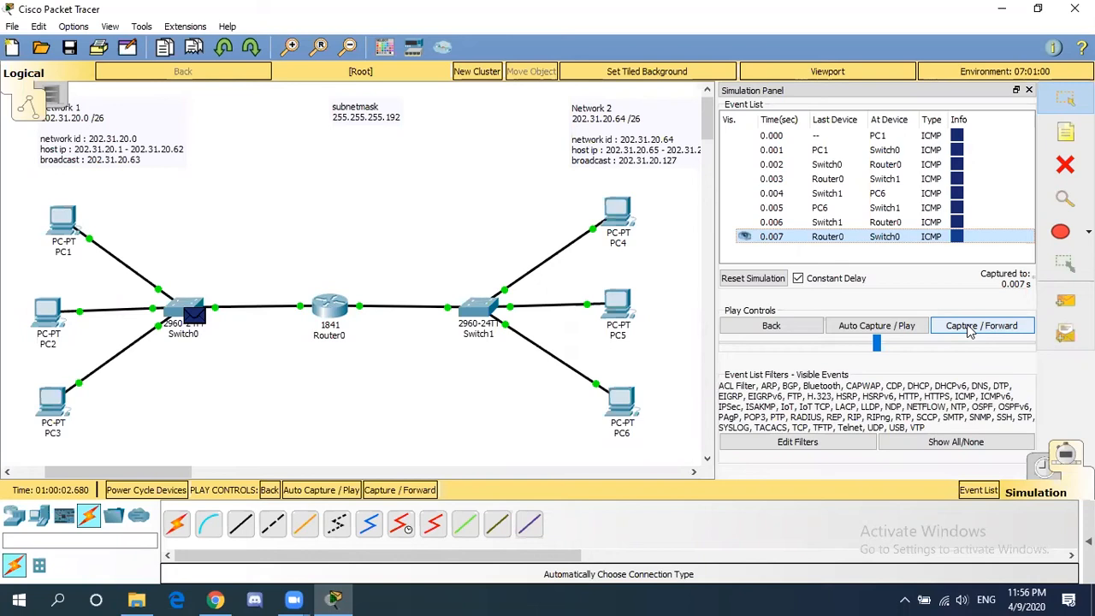
pyautogui.click(970, 329)
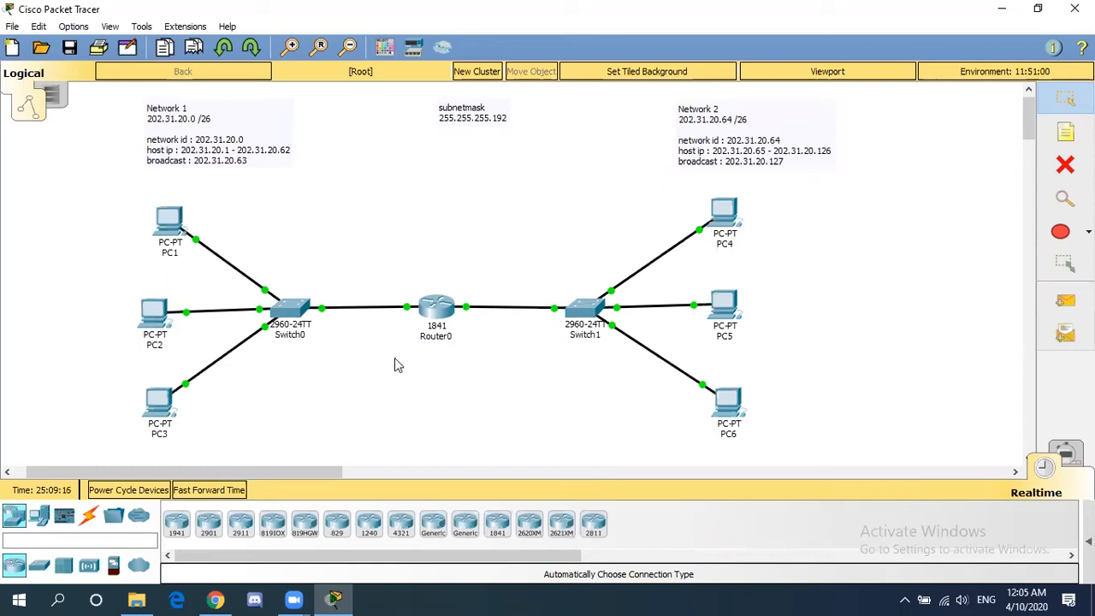
# - Place a generic AccessPoint-PT (Access Point0) above Switch0
pyautogui.click(90, 569)
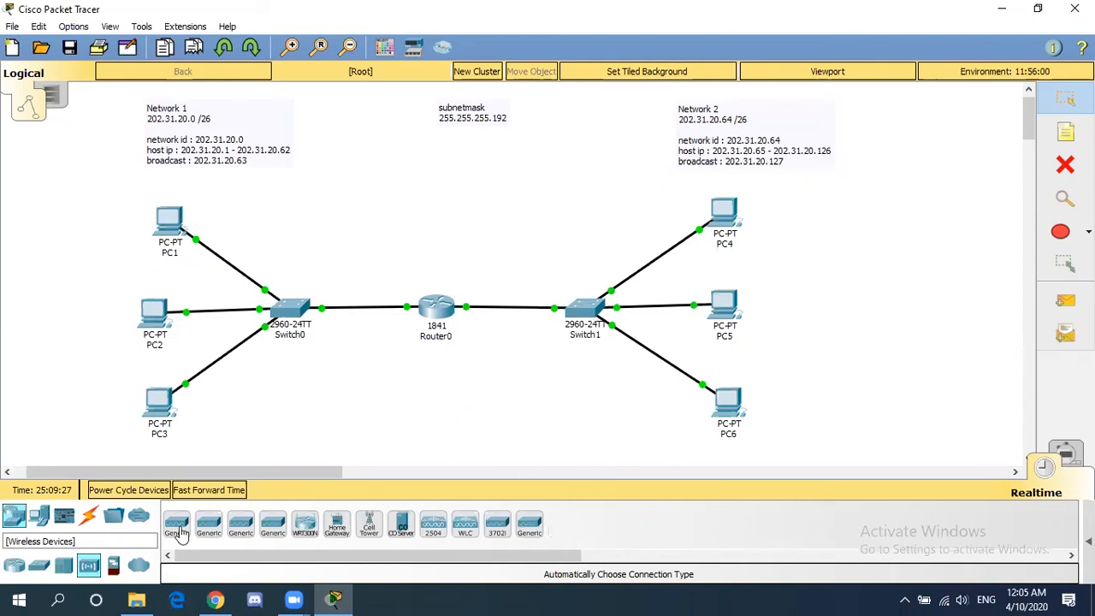
pyautogui.click(177, 525)
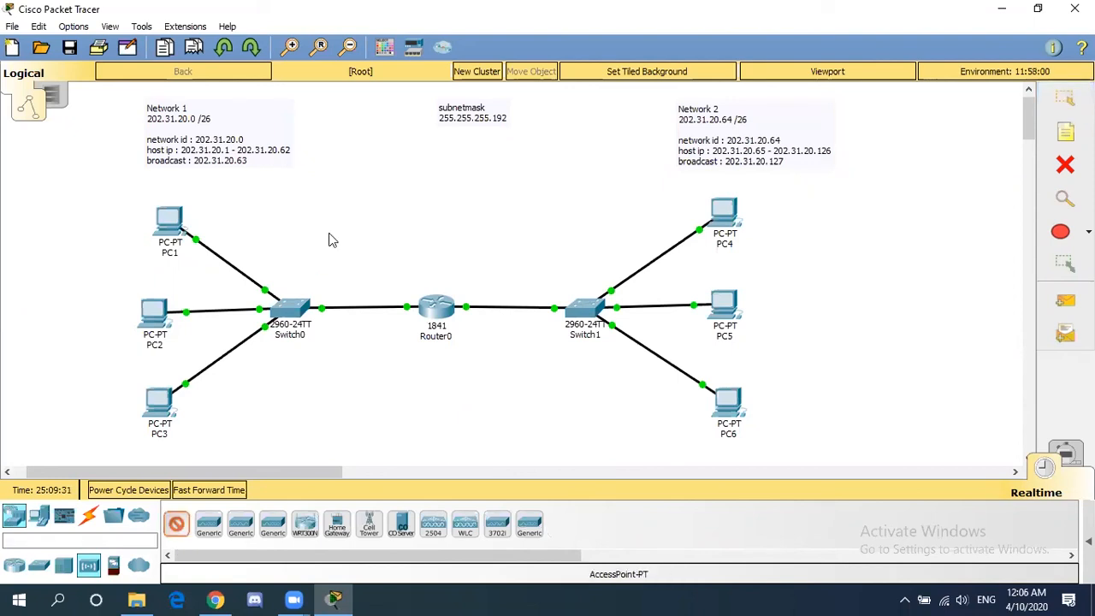
pyautogui.click(329, 235)
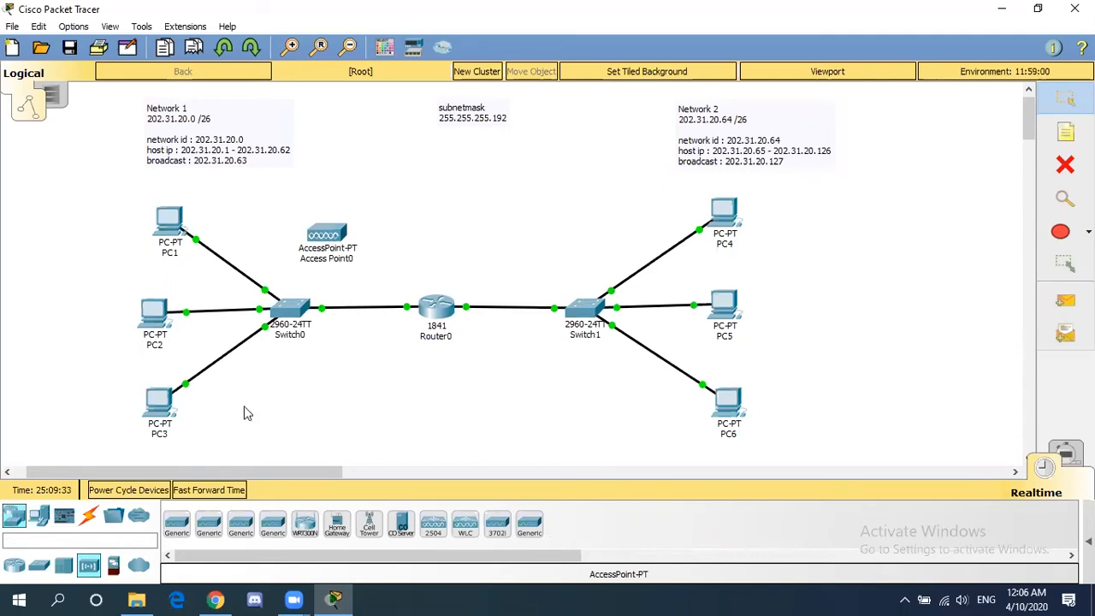
# - Cable Access Point0 to Switch0 with the automatic connection type
pyautogui.click(89, 522)
pyautogui.click(178, 529)
pyautogui.click(320, 250)
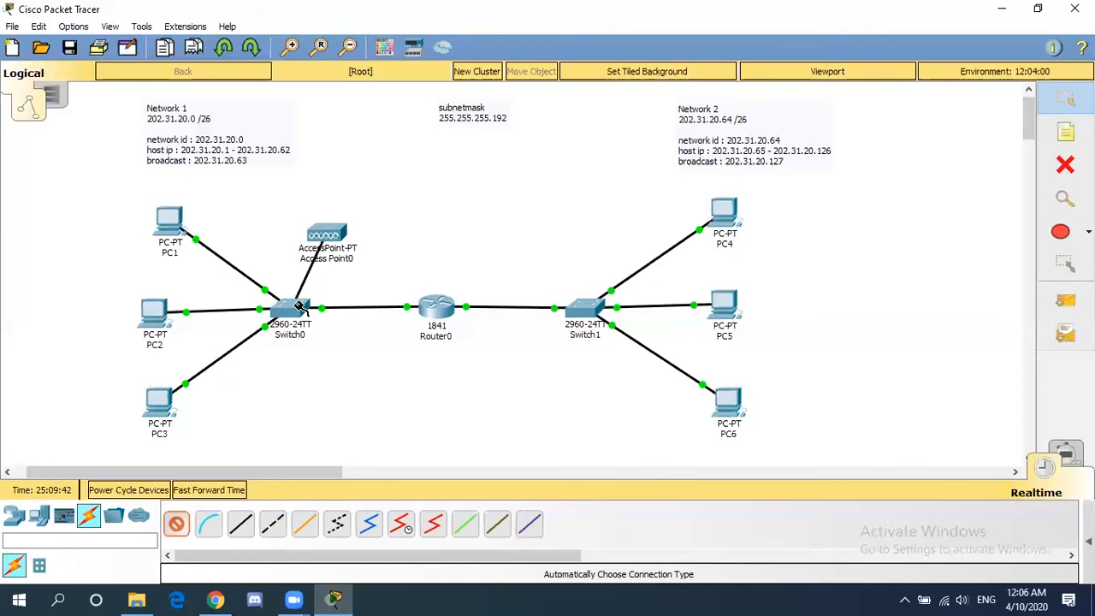
pyautogui.moveTo(299, 306)
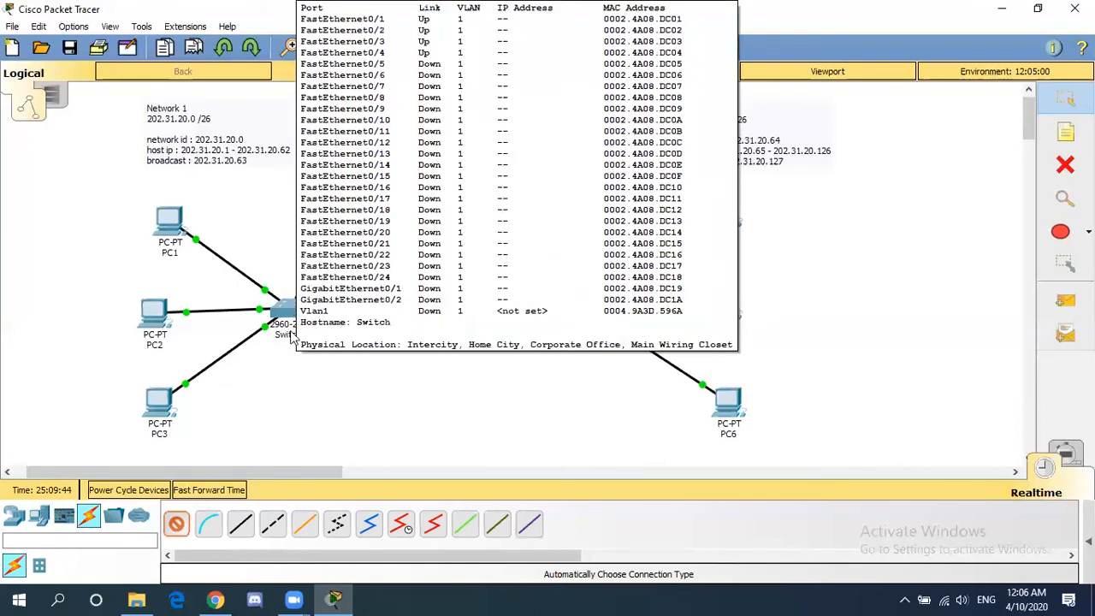
pyautogui.click(291, 334)
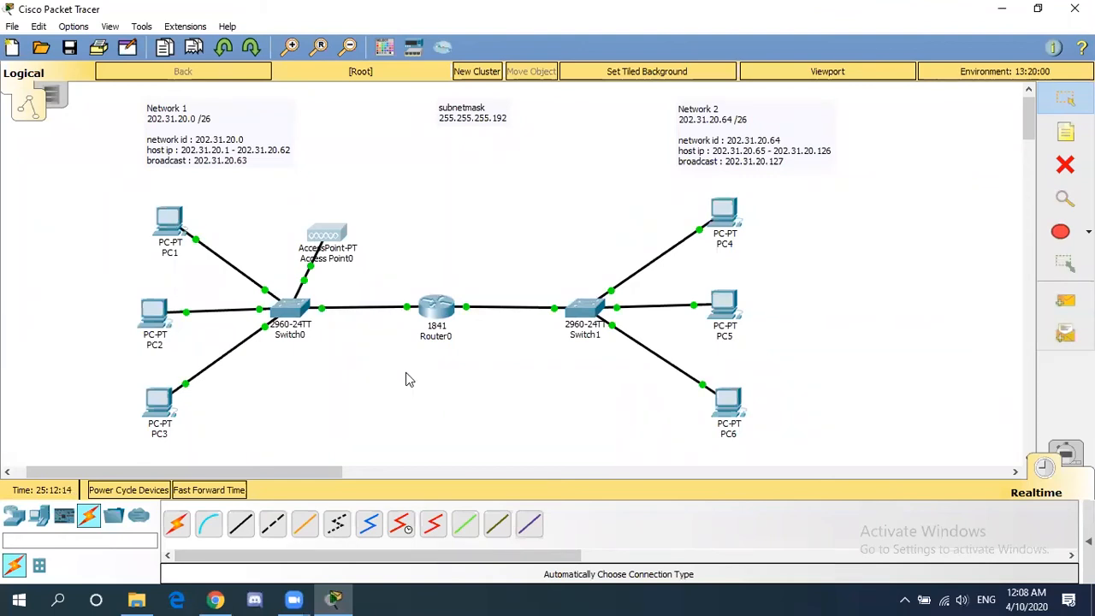
# - On Access Point0's Port 1, replace the Default SSID and enable WPA2-PSK with a passphrase
pyautogui.click(338, 224)
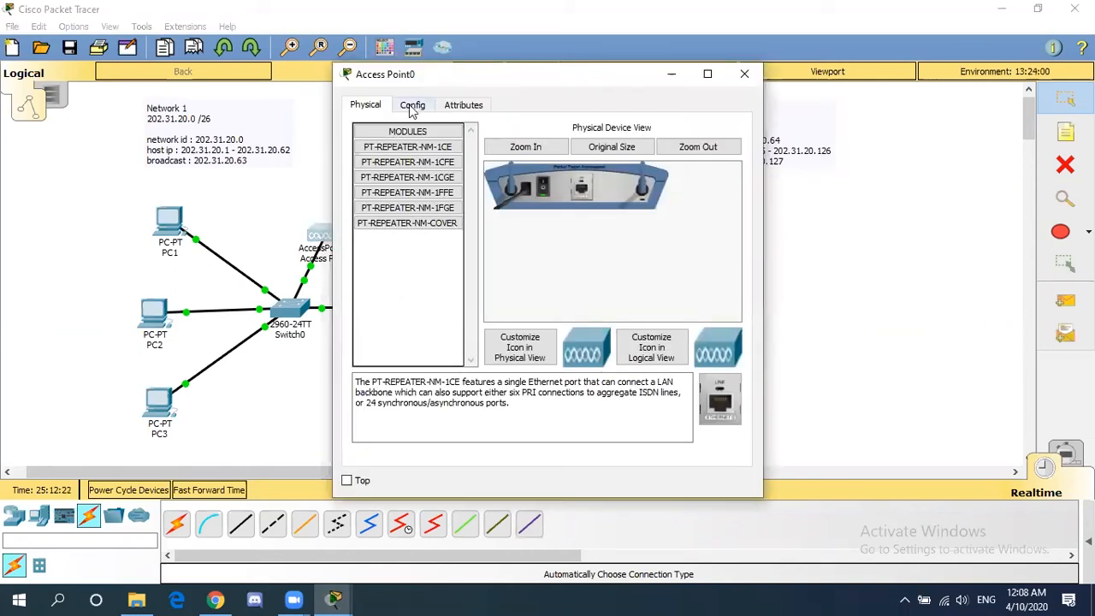
pyautogui.click(412, 109)
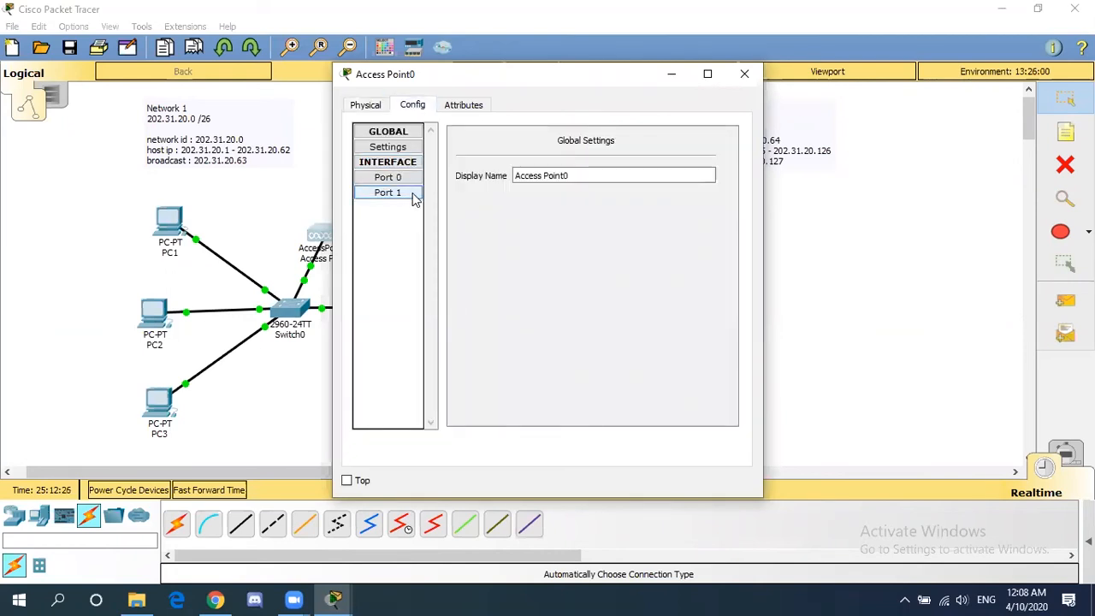
pyautogui.click(414, 199)
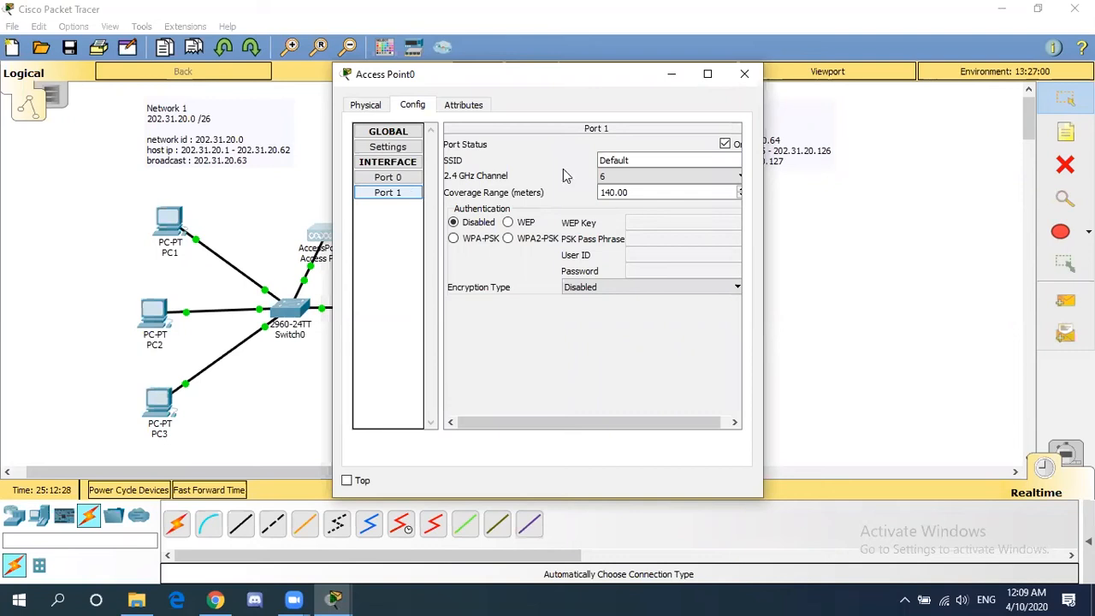
pyautogui.click(650, 158)
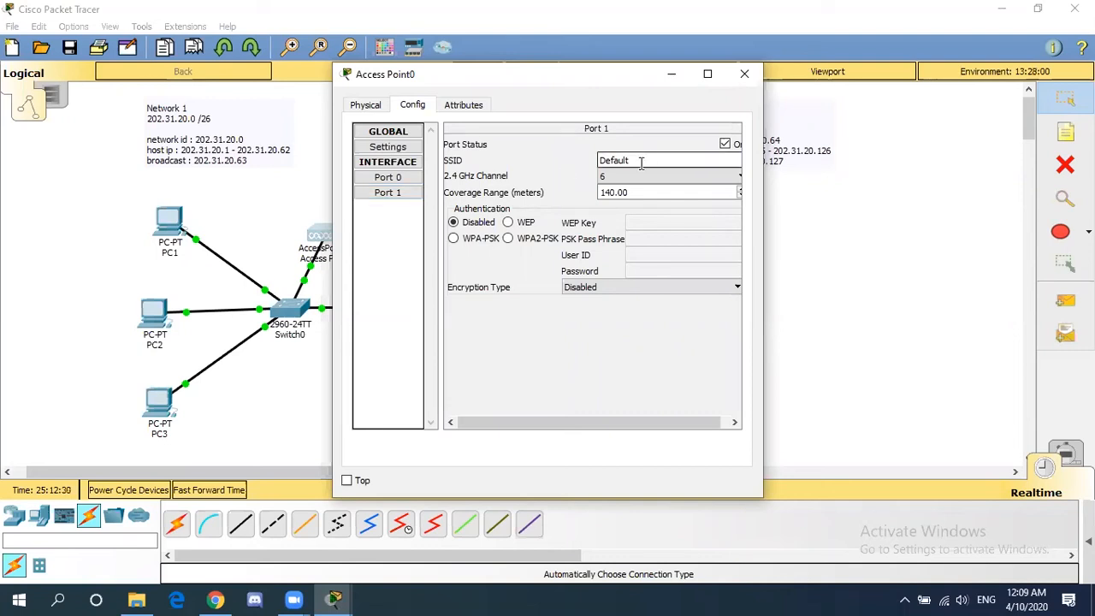
pyautogui.hotkey('ctrl', 'a')
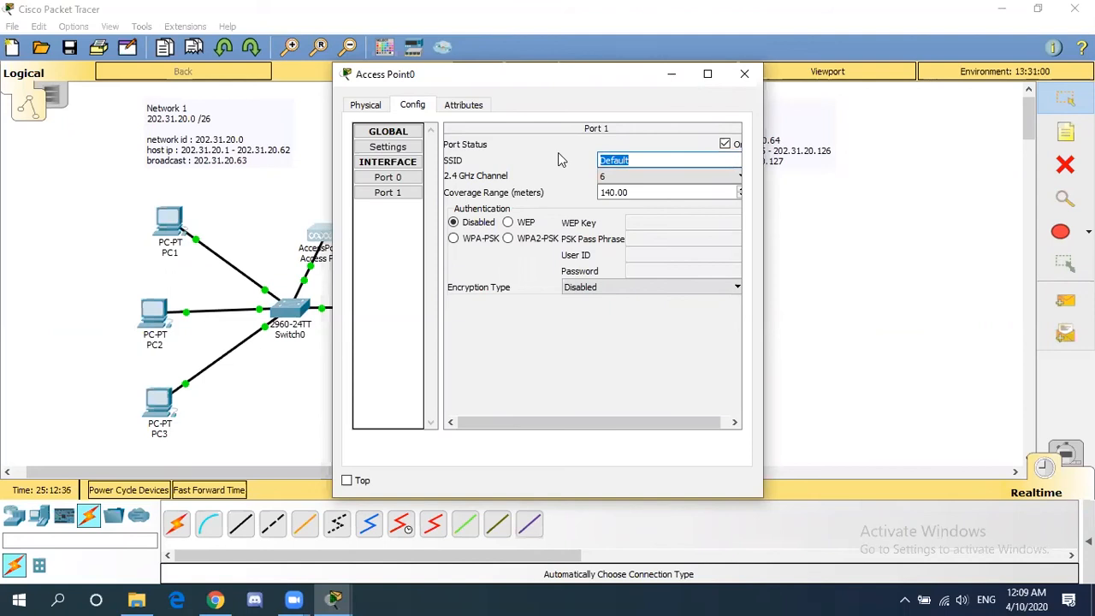
pyautogui.write('salindri')
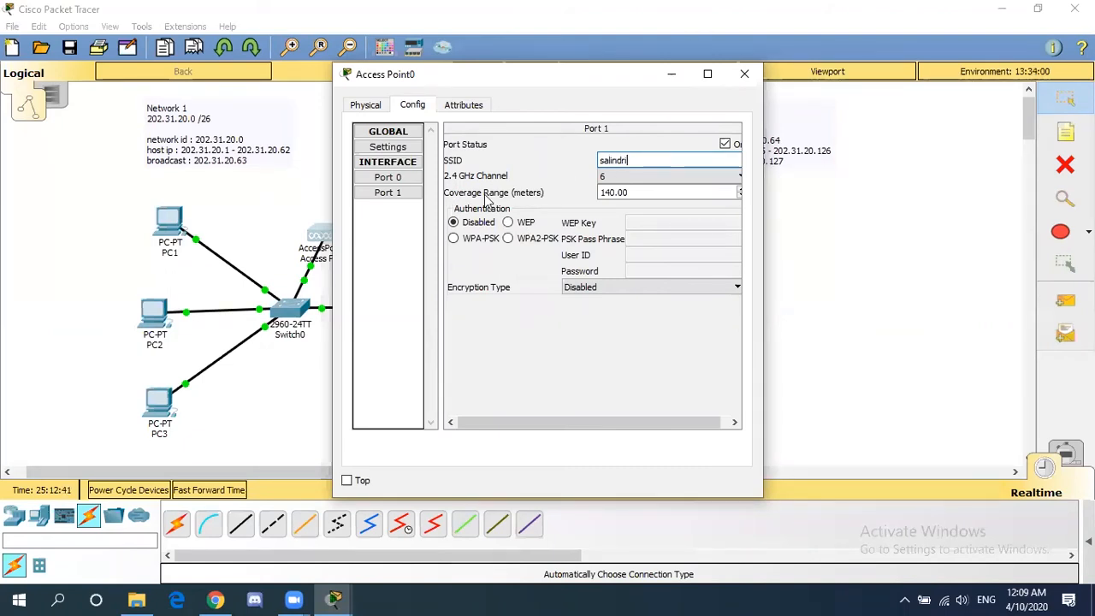
pyautogui.click(508, 240)
pyautogui.click(642, 238)
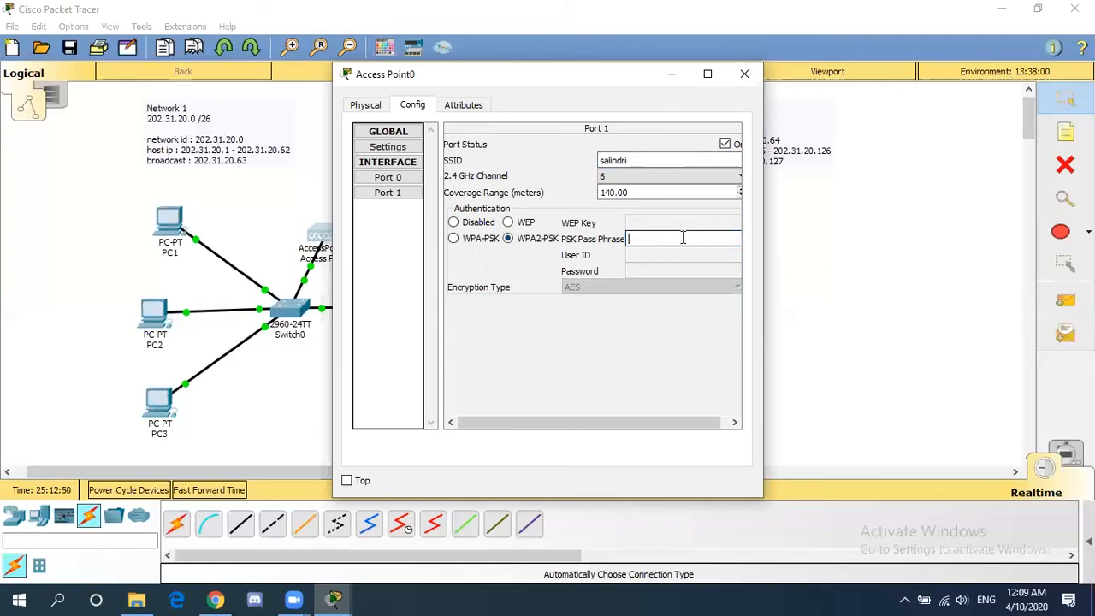
pyautogui.write('salindri123')
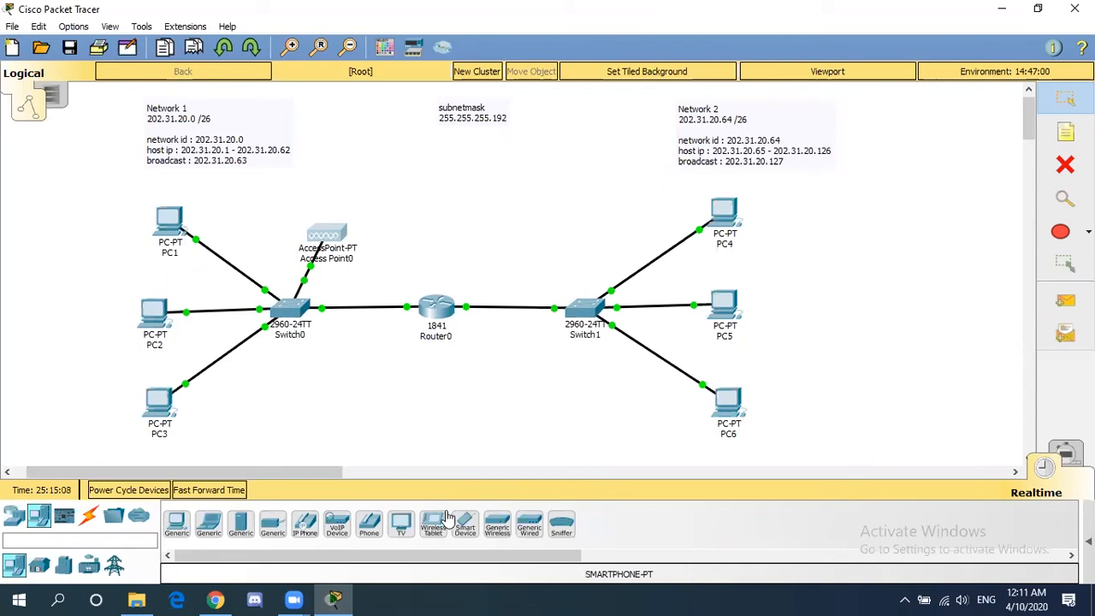
# - Add a SMARTPHONE-PT above the network and open Smartphone0's device window
pyautogui.click(394, 174)
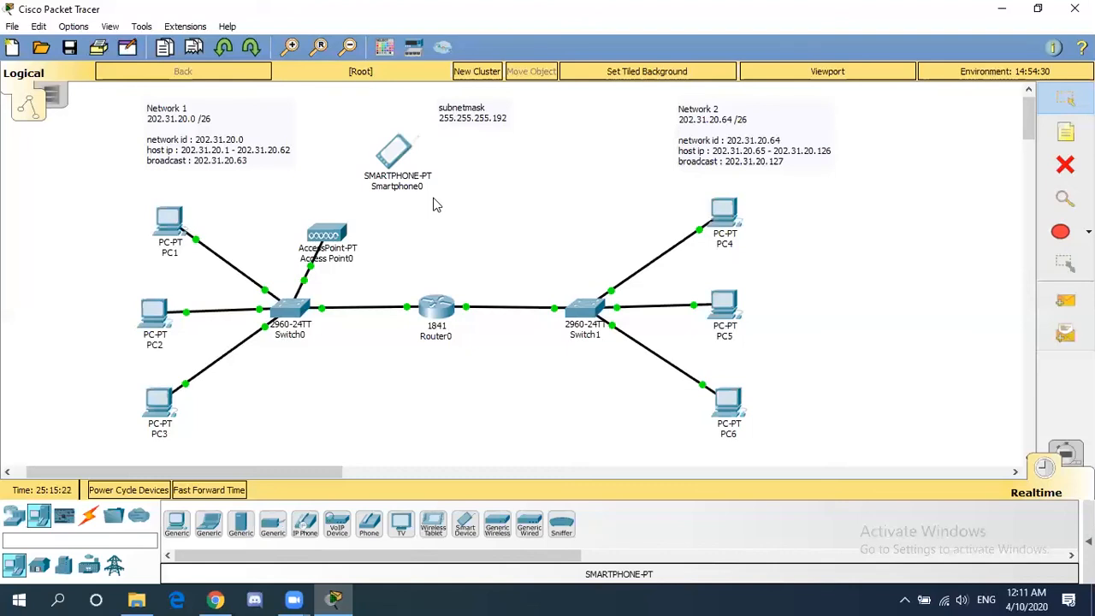
pyautogui.click(391, 161)
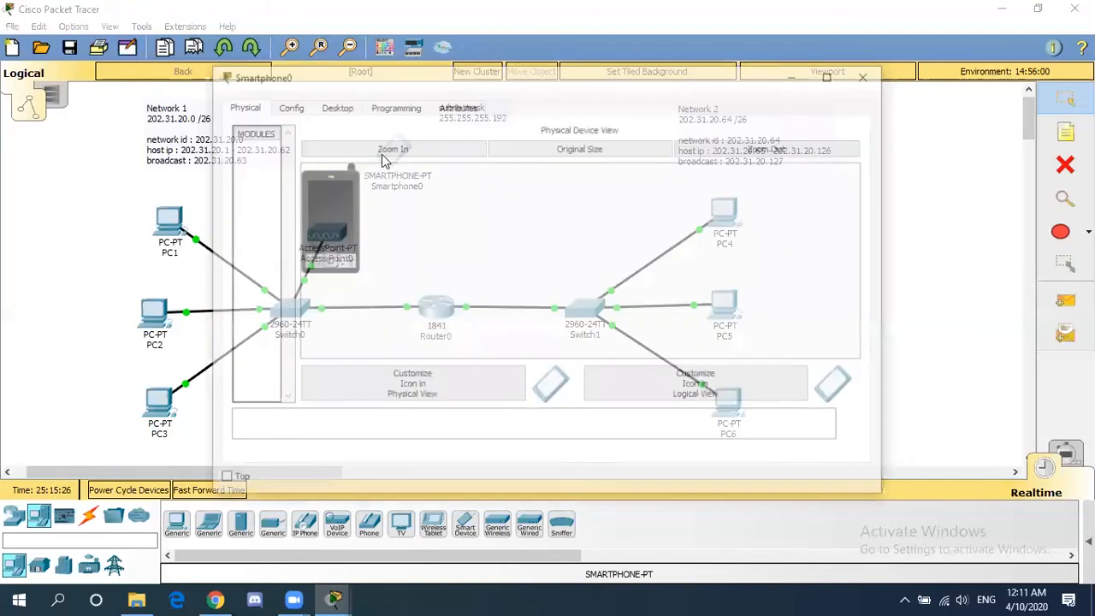
# - In Smartphone0's Desktop IP Configuration, set static 202.31.20.4, mask 255.255.255.192, gateway 202.31.20.62
pyautogui.click(333, 110)
pyautogui.moveTo(342, 85); pyautogui.dragTo(451, 84)
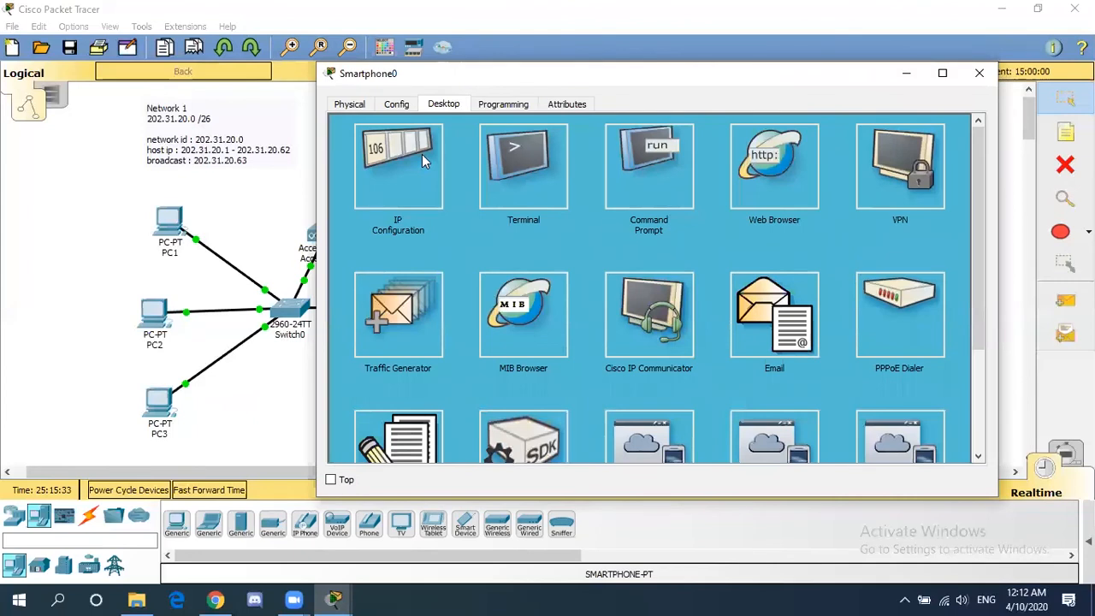
pyautogui.click(422, 154)
pyautogui.click(559, 190)
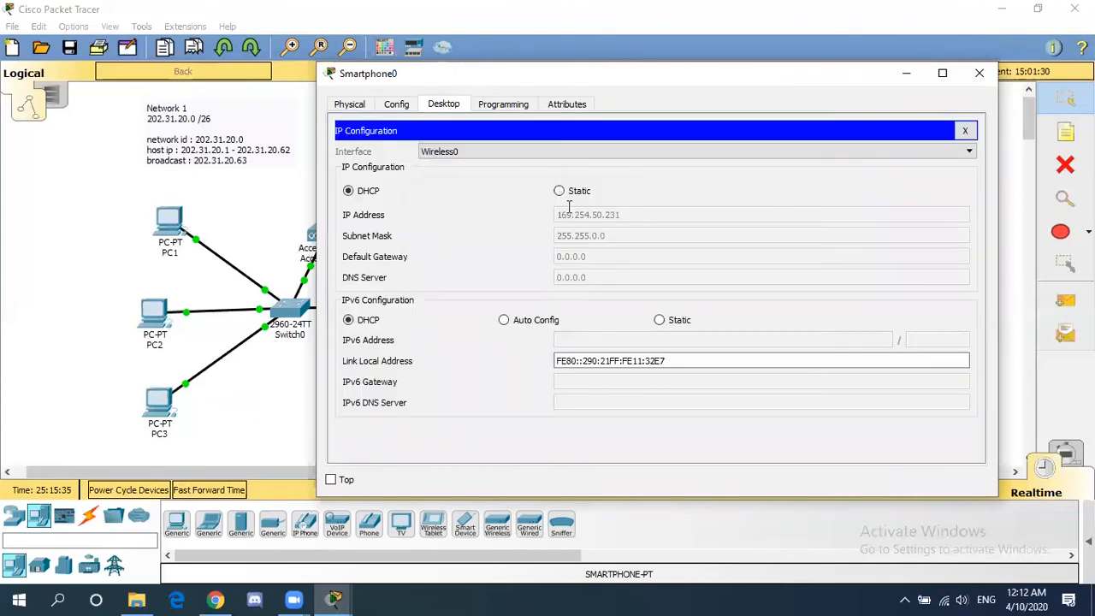
pyautogui.click(575, 214)
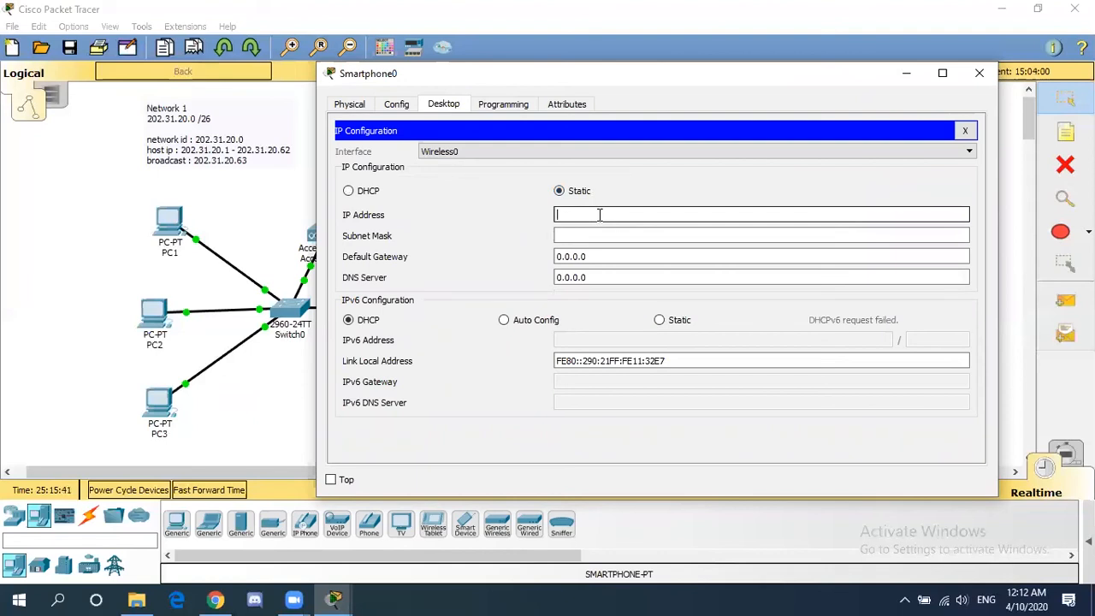
pyautogui.write('202.31.20.4')
pyautogui.click(645, 237)
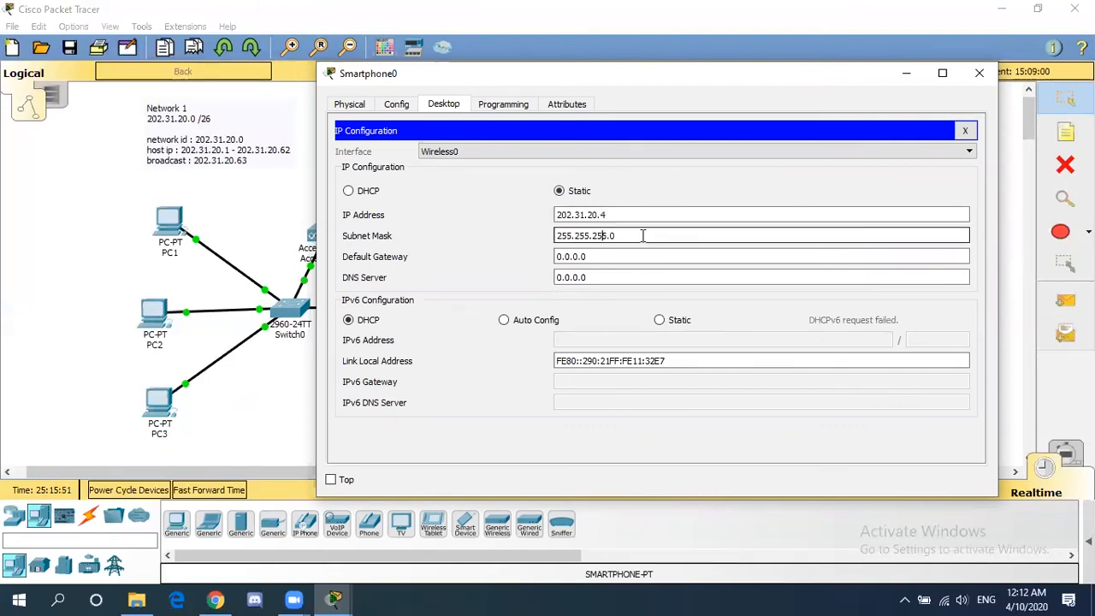
pyautogui.press('BackSpace')
pyautogui.write('192')
pyautogui.press('Tab')
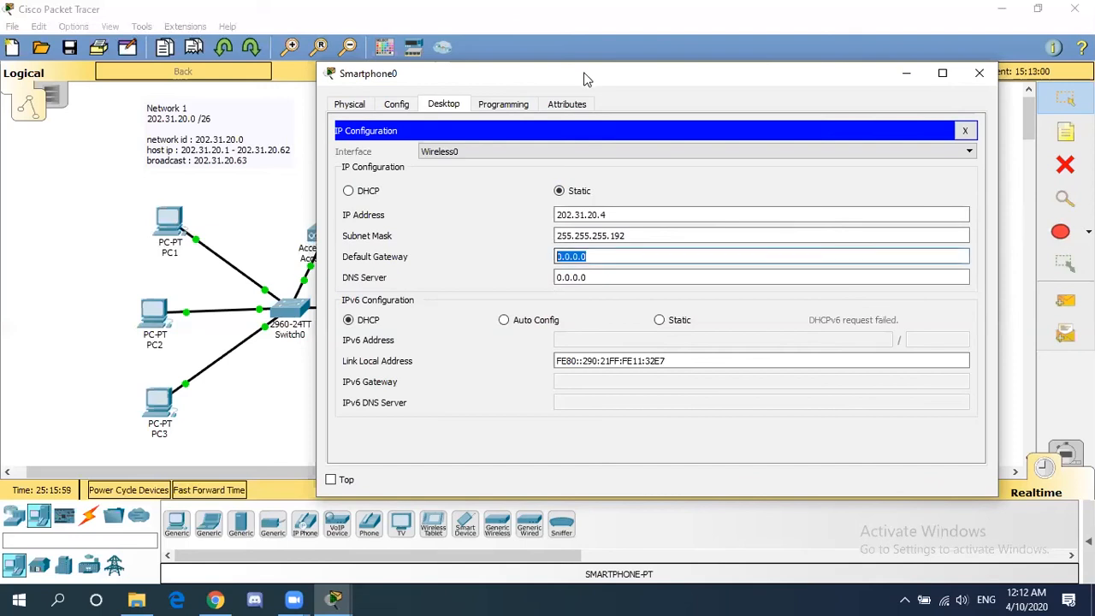
pyautogui.moveTo(606, 135); pyautogui.dragTo(623, 135)
pyautogui.write('202.31.20.62')
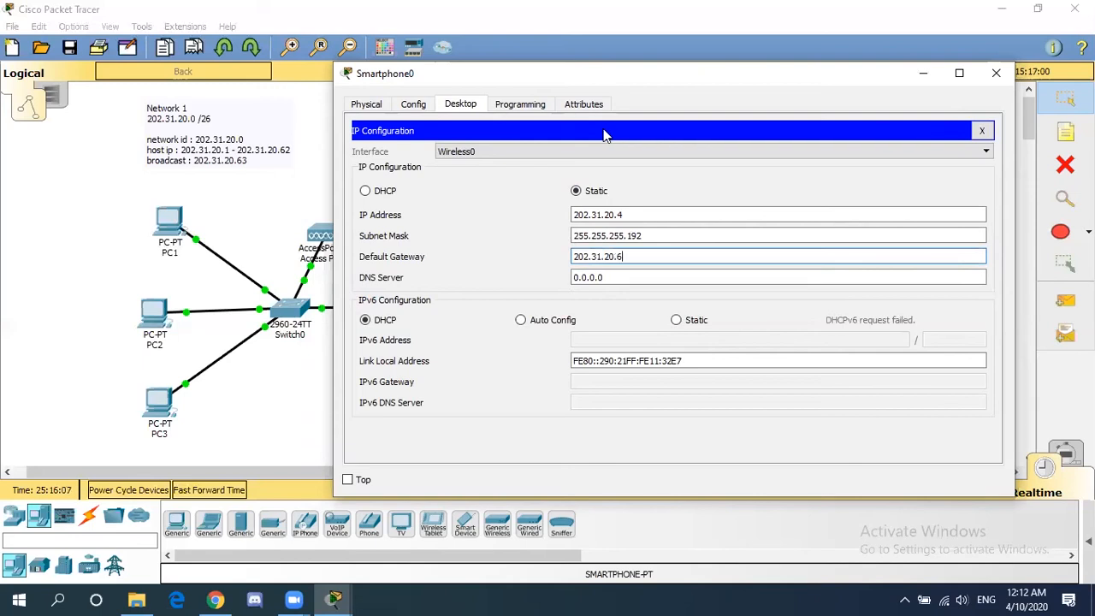
pyautogui.click(430, 120)
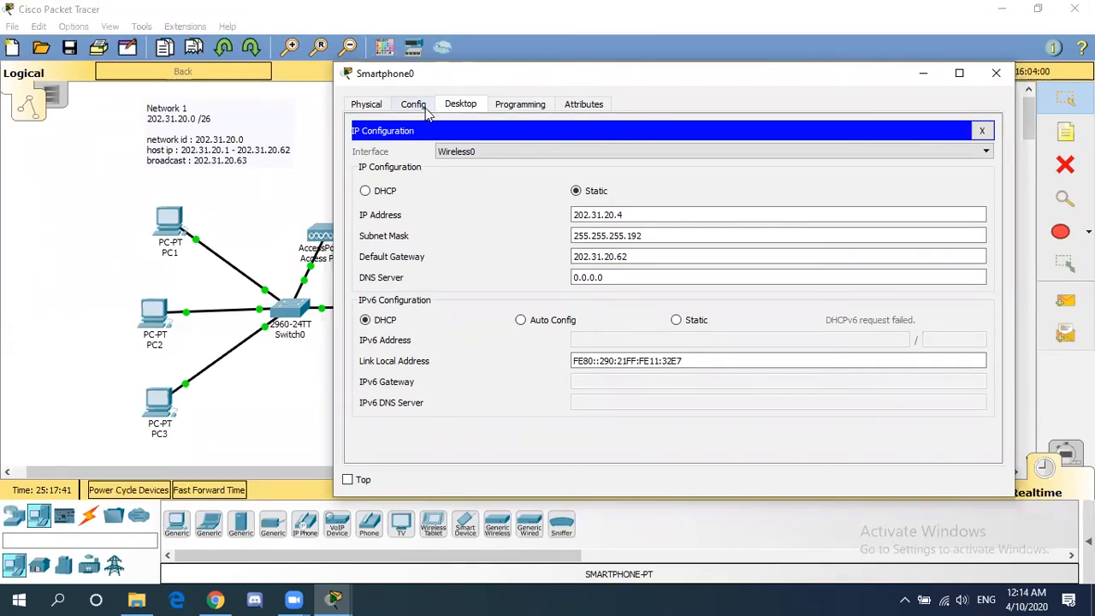
# - Give Smartphone0's Wireless0 the access point's SSID, WPA2-PSK and matching passphrase, then close the window
pyautogui.click(426, 111)
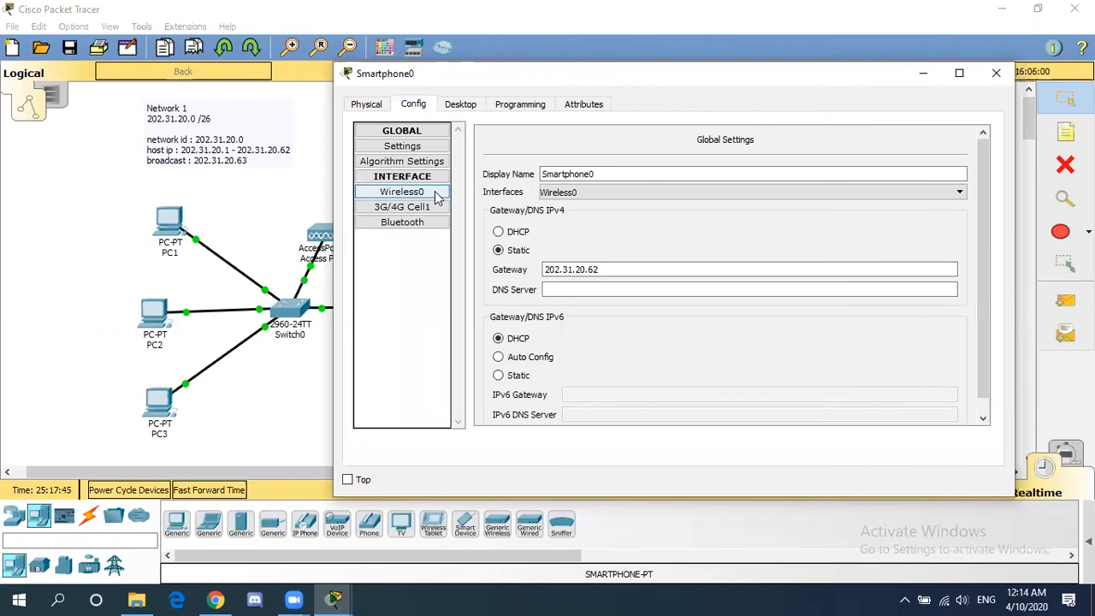
pyautogui.click(437, 197)
pyautogui.click(760, 191)
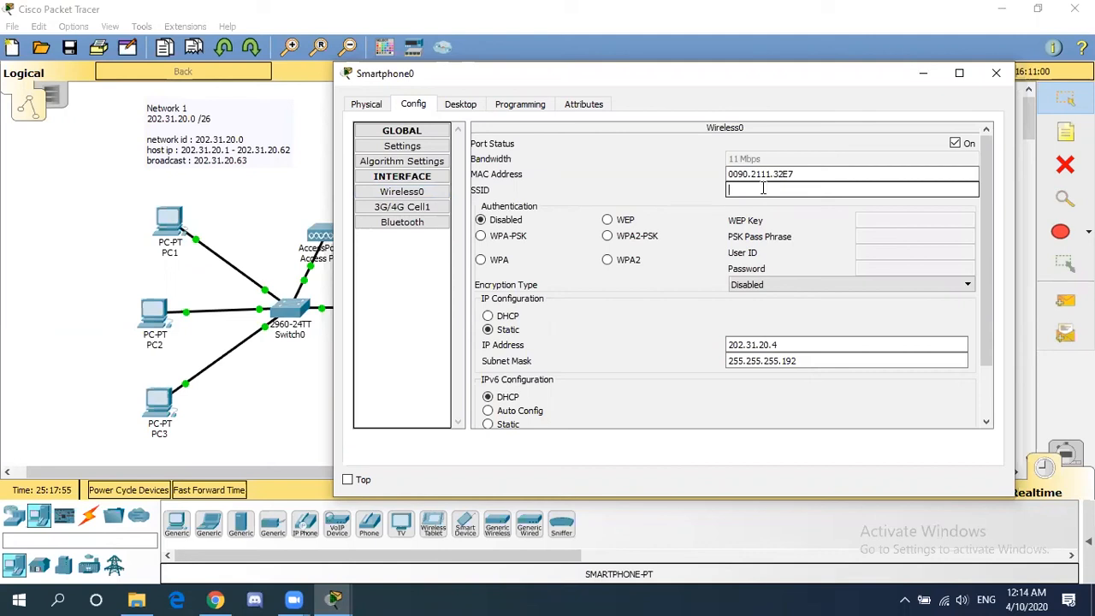
pyautogui.write('salindri')
pyautogui.click(608, 238)
pyautogui.click(906, 237)
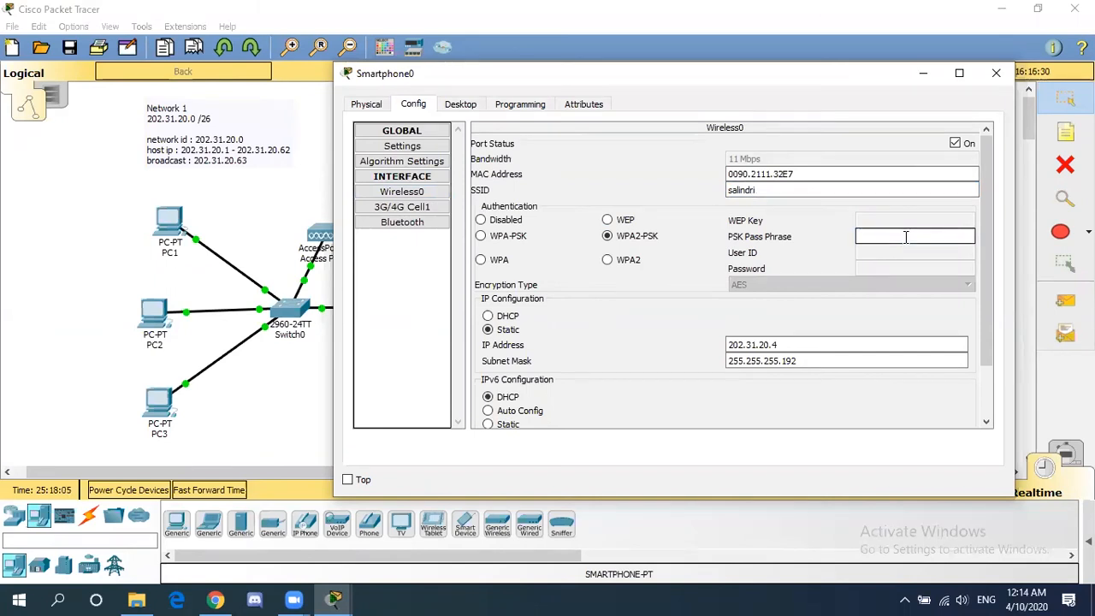
pyautogui.write('salindri1')
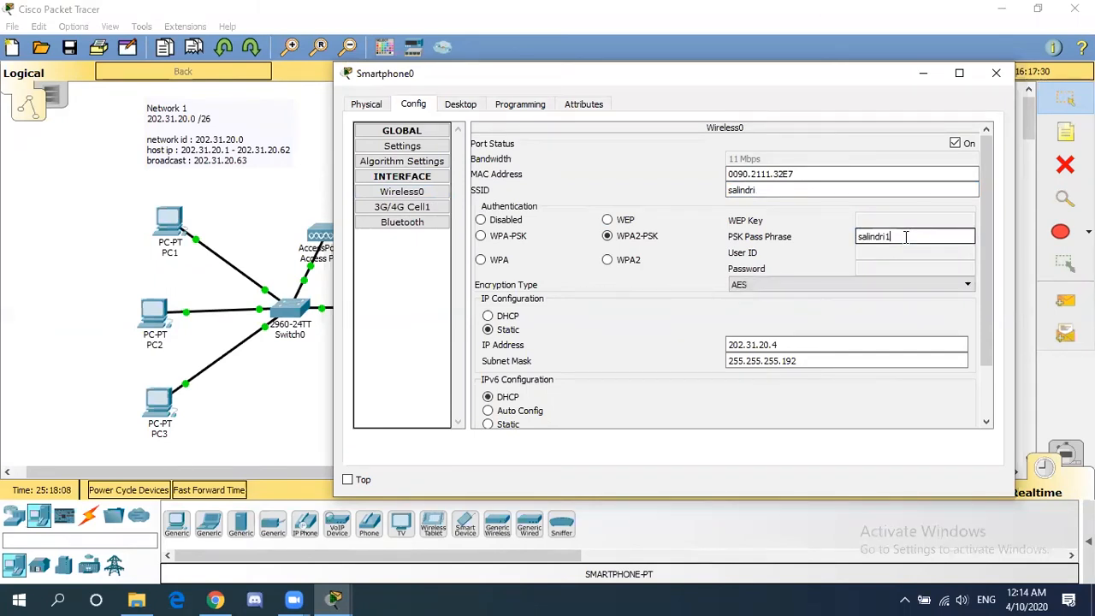
pyautogui.write('23')
pyautogui.click(994, 73)
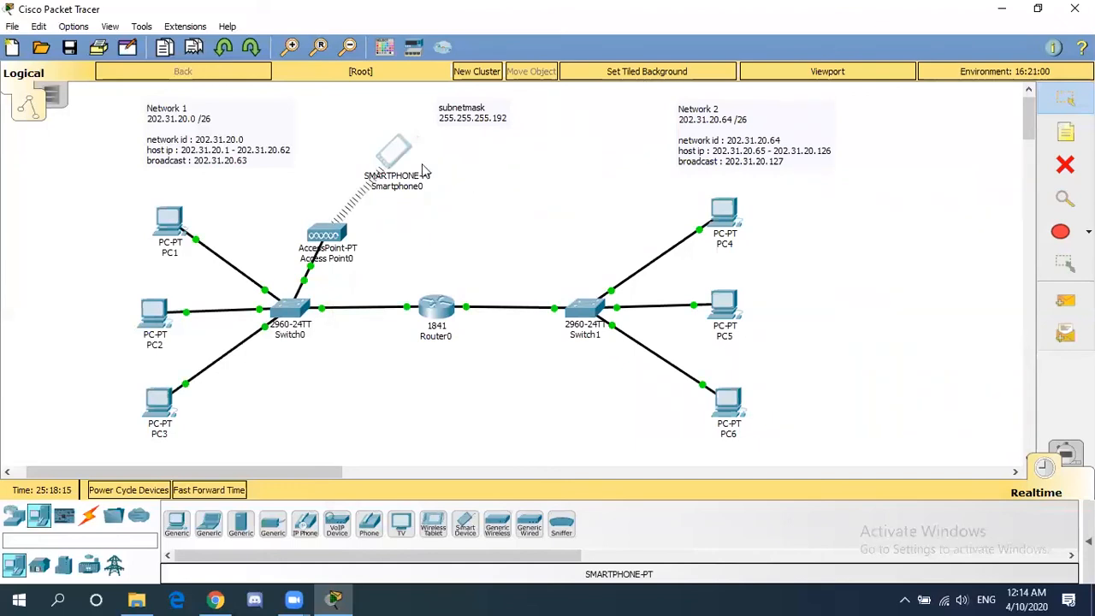
# - Nudge the Smartphone0 icon slightly to the right above Access Point0
pyautogui.moveTo(392, 148)
pyautogui.mouseDown()
pyautogui.moveTo(433, 161)
pyautogui.moveTo(395, 138)
pyautogui.moveTo(420, 166)
pyautogui.moveTo(392, 174)
pyautogui.moveTo(406, 154)
pyautogui.mouseUp()
pyautogui.moveTo(405, 154); pyautogui.dragTo(406, 154)
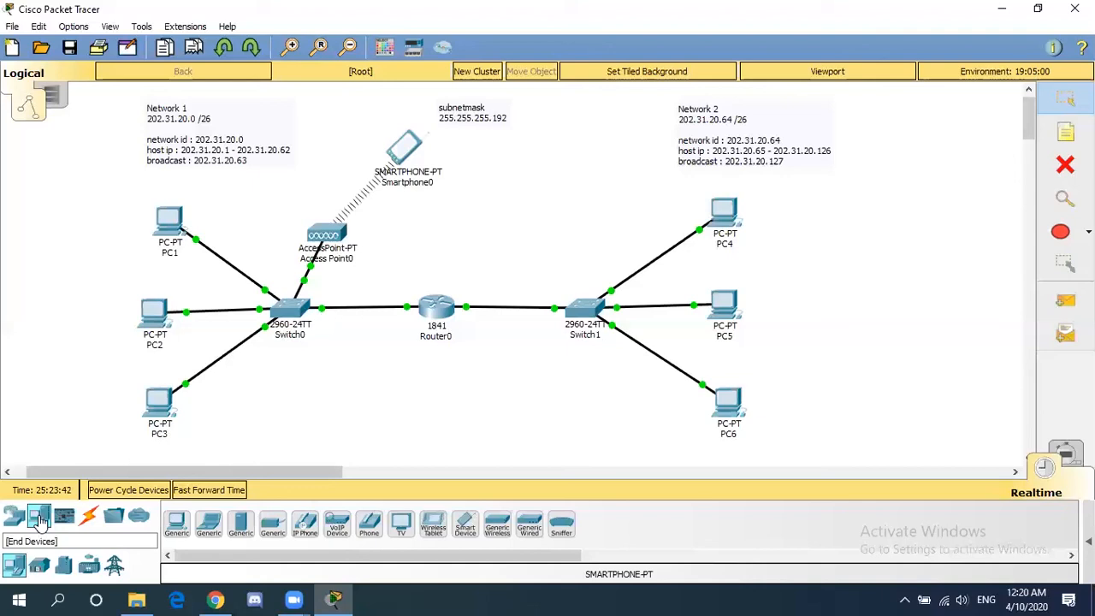
# - Add a Server-PT below Switch0, cable it automatically to Switch0, and open Server0's window
pyautogui.click(242, 530)
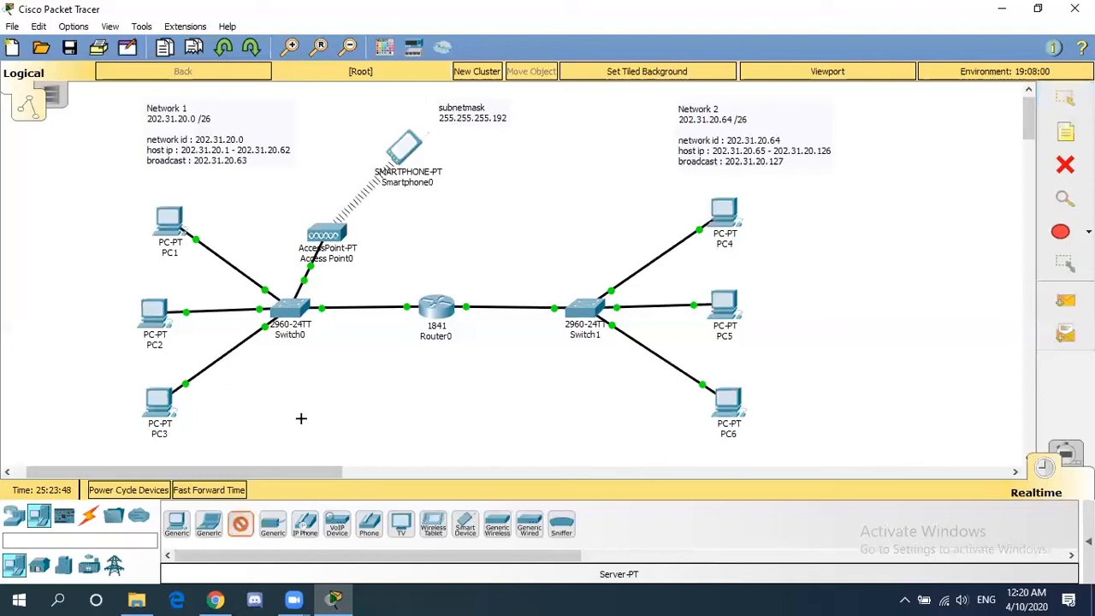
pyautogui.click(306, 397)
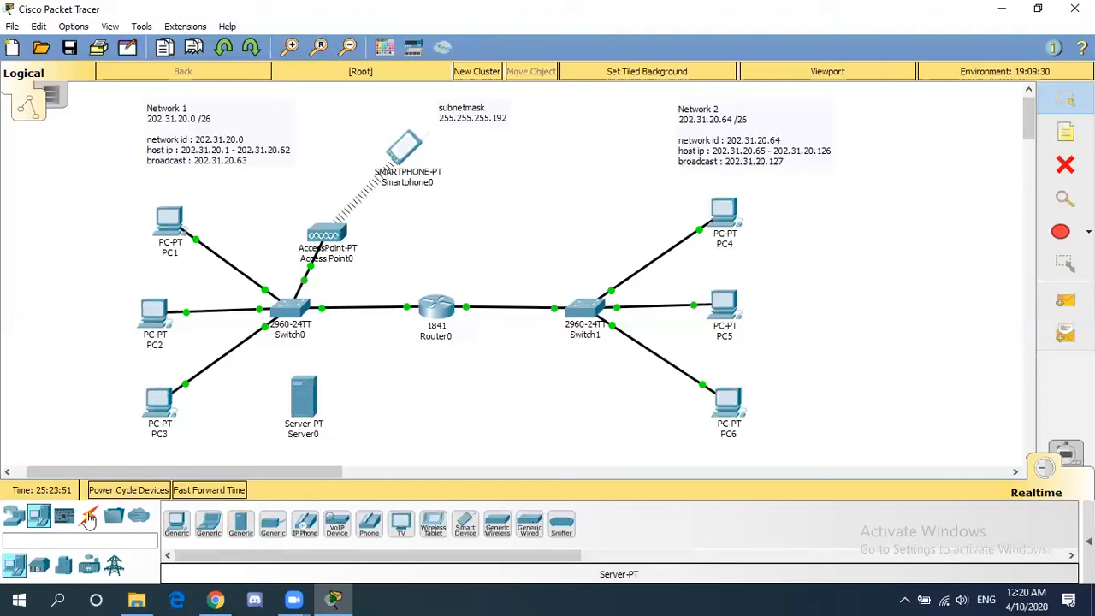
pyautogui.click(89, 517)
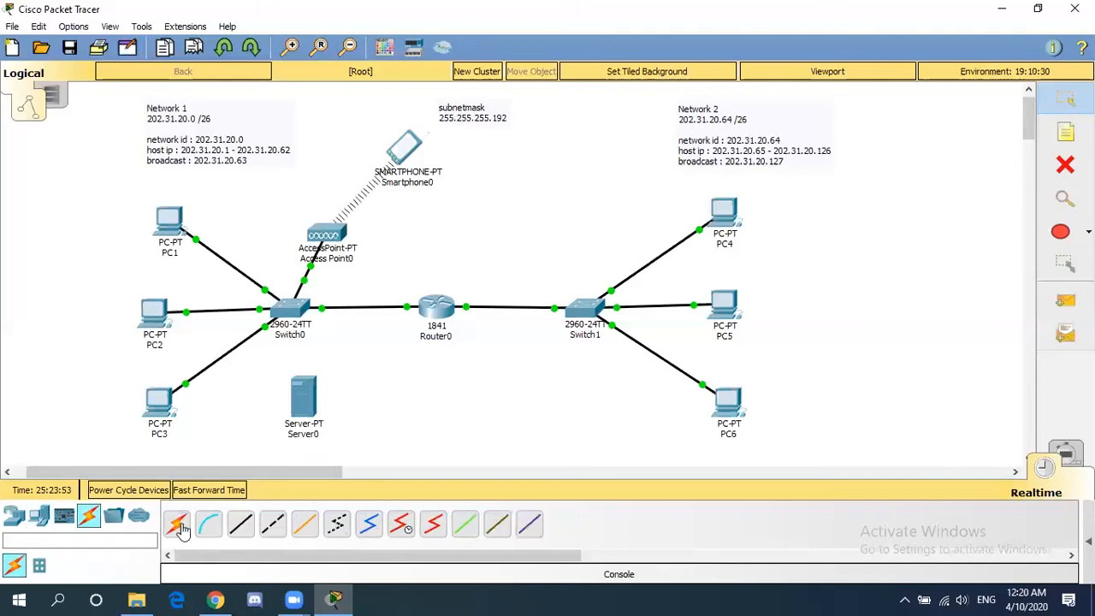
pyautogui.click(303, 399)
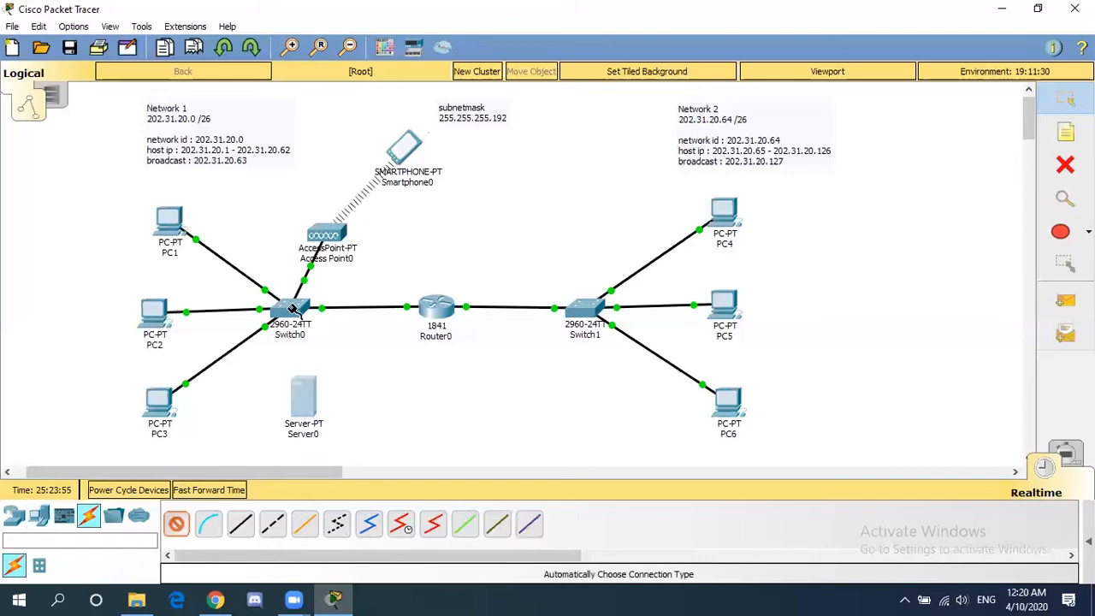
pyautogui.click(293, 310)
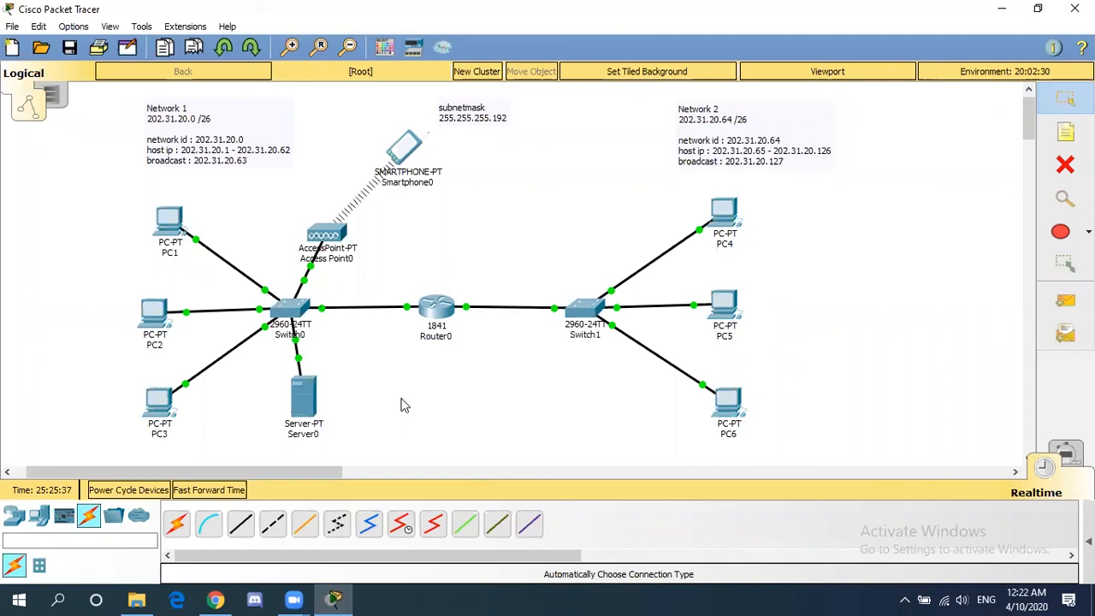
pyautogui.click(304, 403)
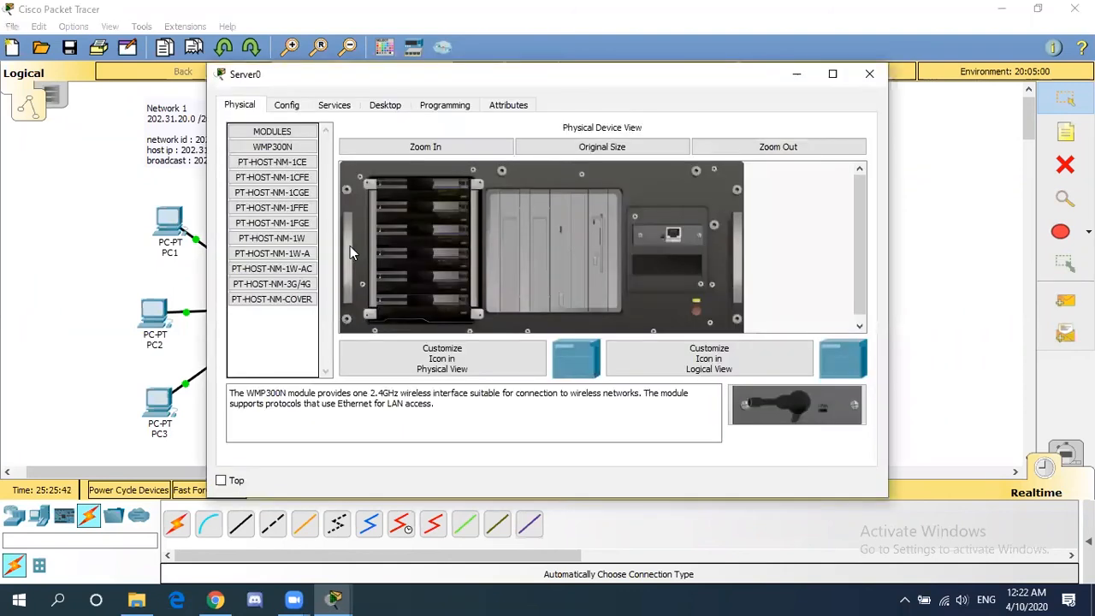
# - In Server0's Desktop IP Configuration, enter 202.31.20.5, mask 255.255.255.192 and gateway 202.31.20.62
pyautogui.click(385, 106)
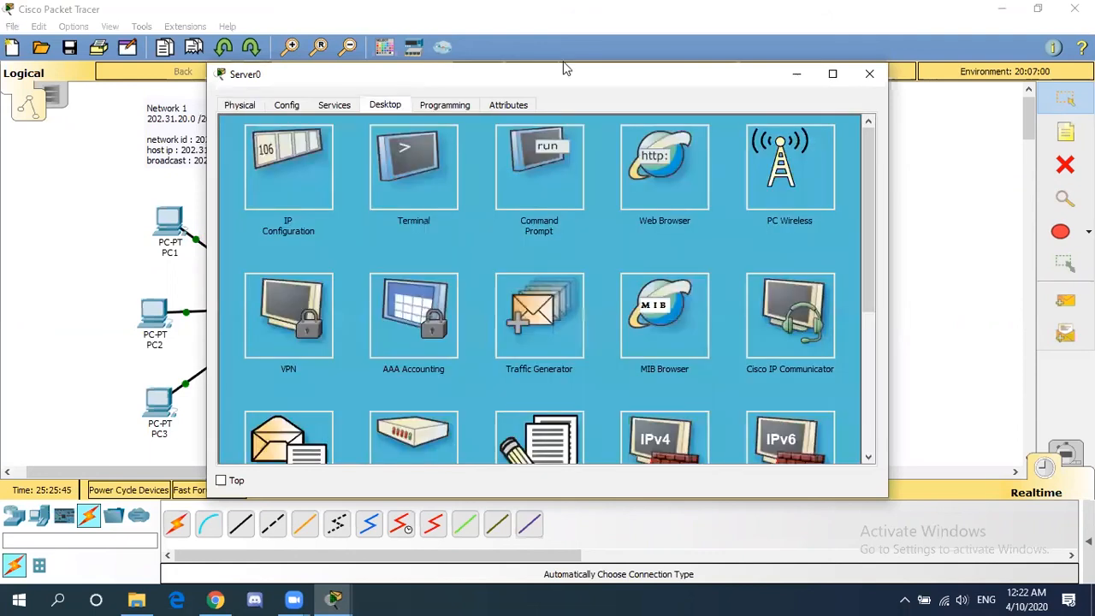
pyautogui.moveTo(565, 69); pyautogui.dragTo(724, 53)
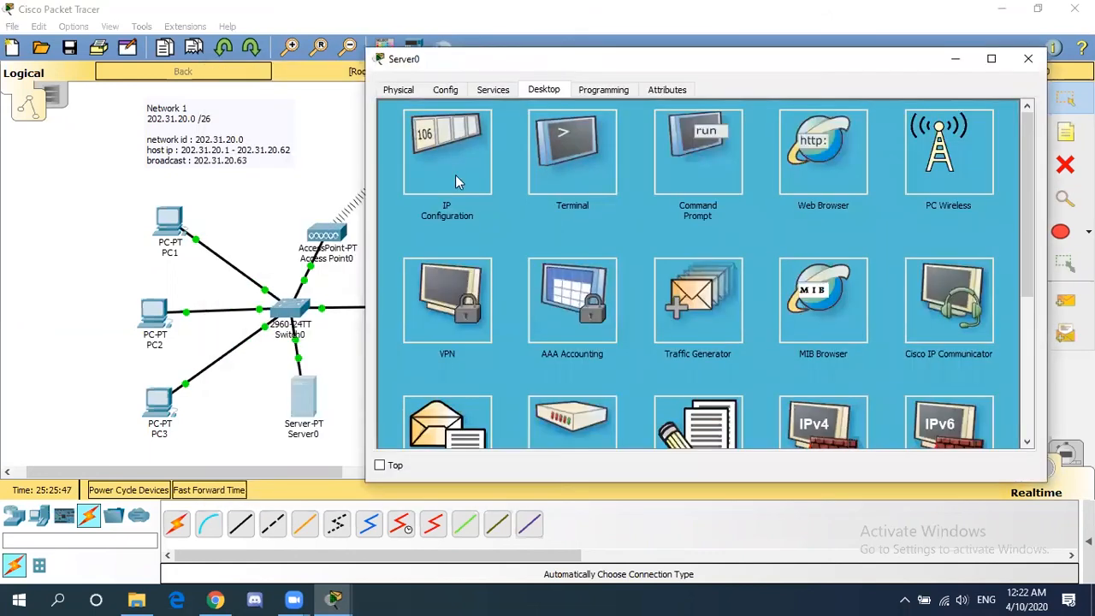
pyautogui.click(455, 175)
pyautogui.click(615, 182)
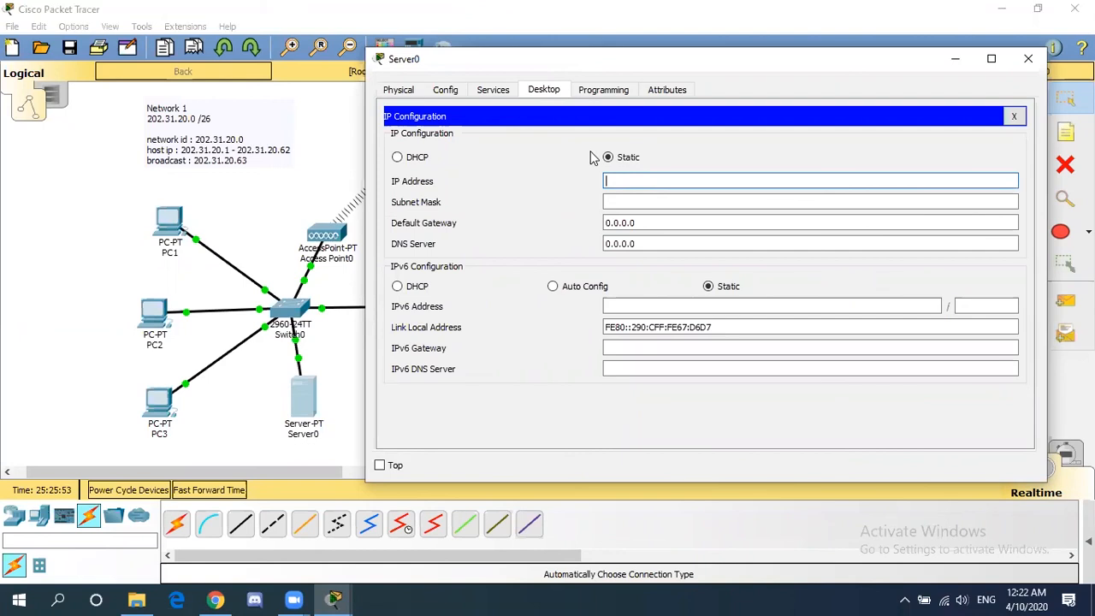
pyautogui.write('202.31.20.5')
pyautogui.click(638, 203)
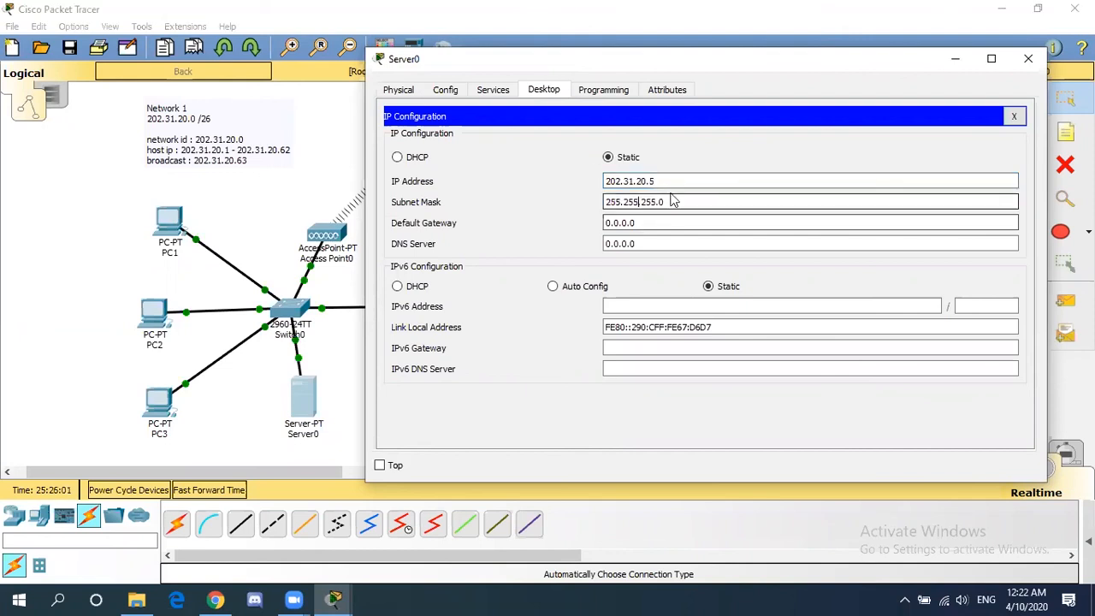
pyautogui.click(673, 201)
pyautogui.press('BackSpace')
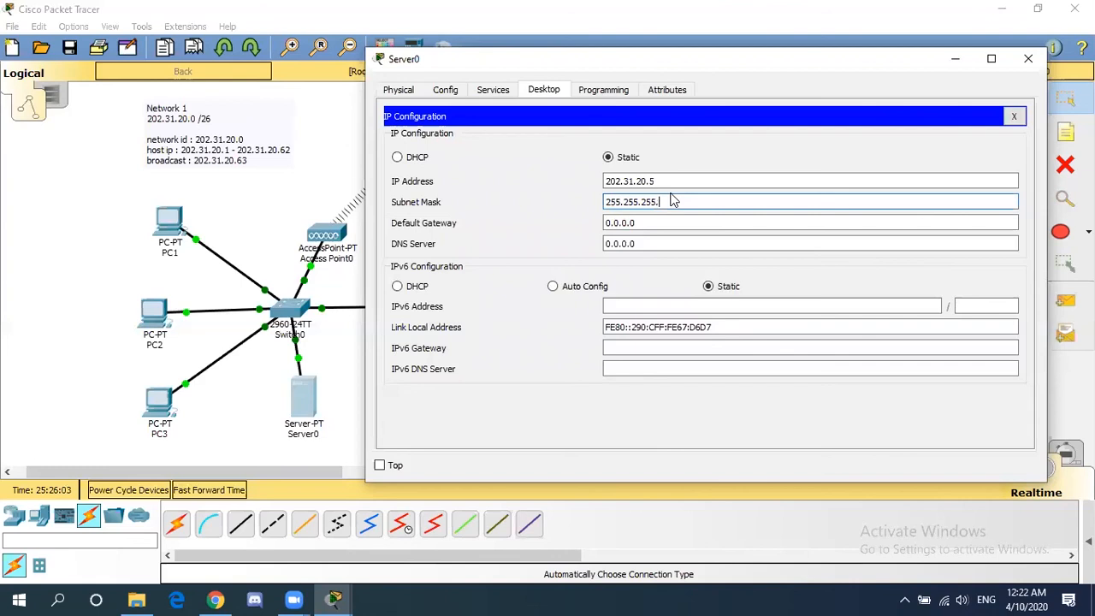
pyautogui.write('19')
pyautogui.write('2')
pyautogui.click(681, 223)
pyautogui.moveTo(682, 224); pyautogui.dragTo(574, 223)
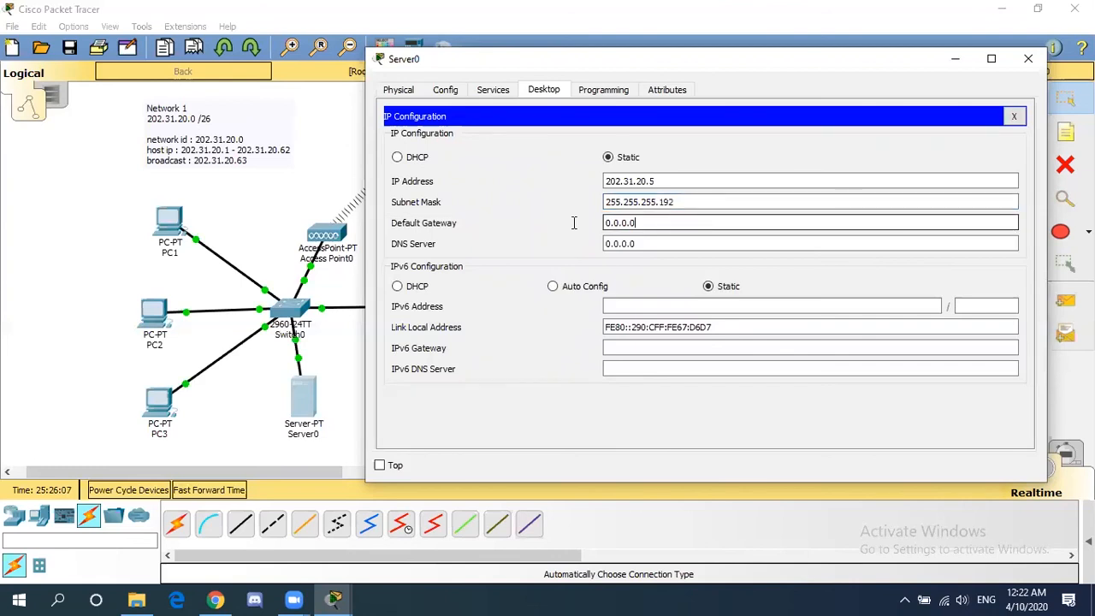
pyautogui.press('BackSpace')
pyautogui.write('202.31.20.')
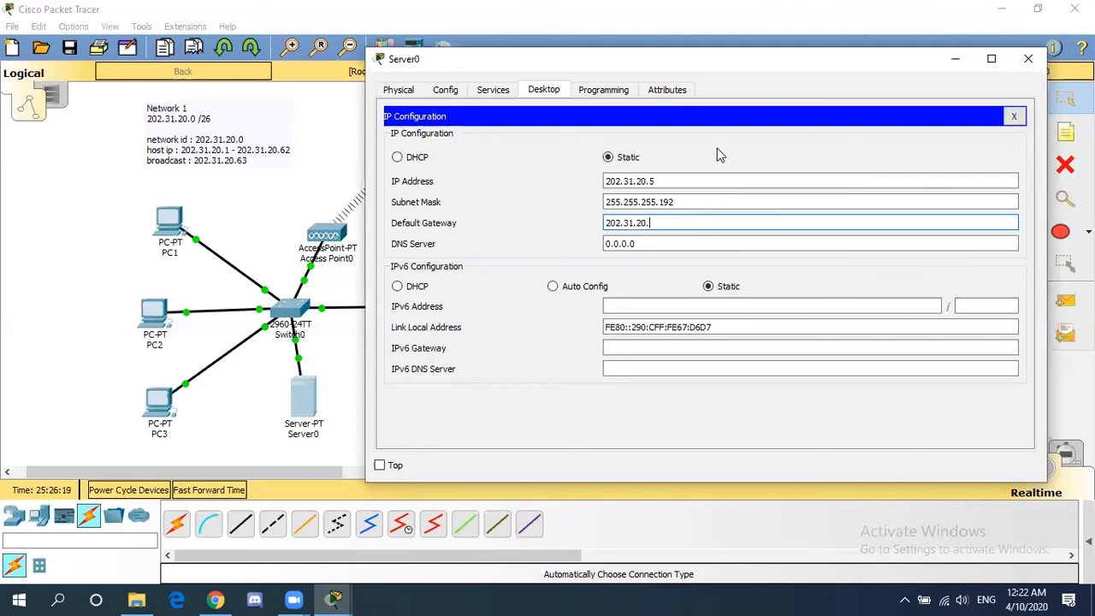
pyautogui.write('62')
# - In Server0's DHCP service, set the serverPool gateway to 202.31.20.62 and start IP 202.31.20.1
pyautogui.click(499, 94)
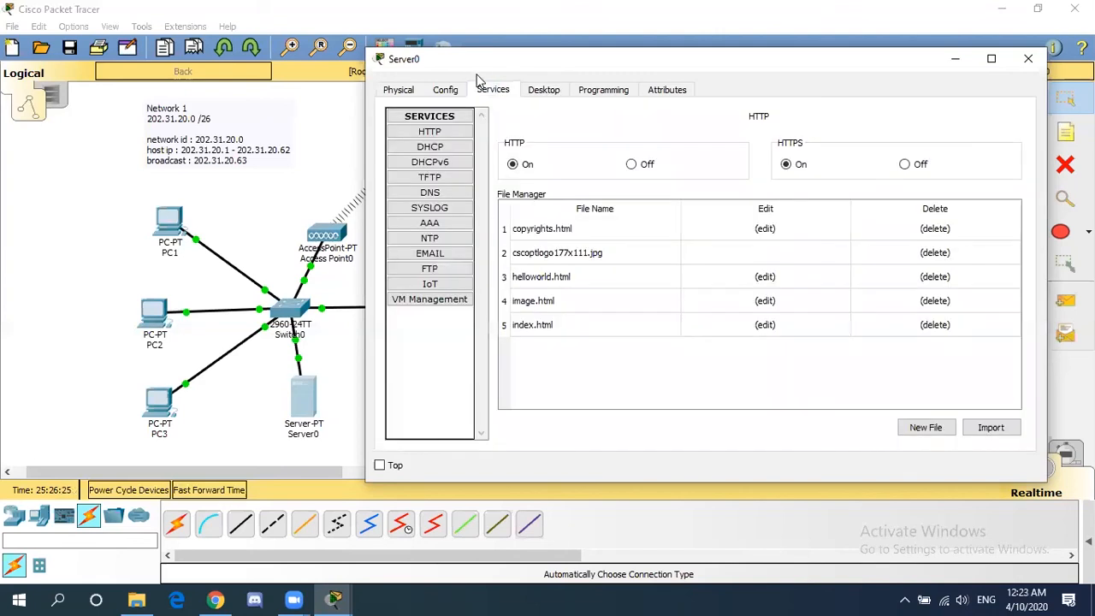
pyautogui.click(468, 151)
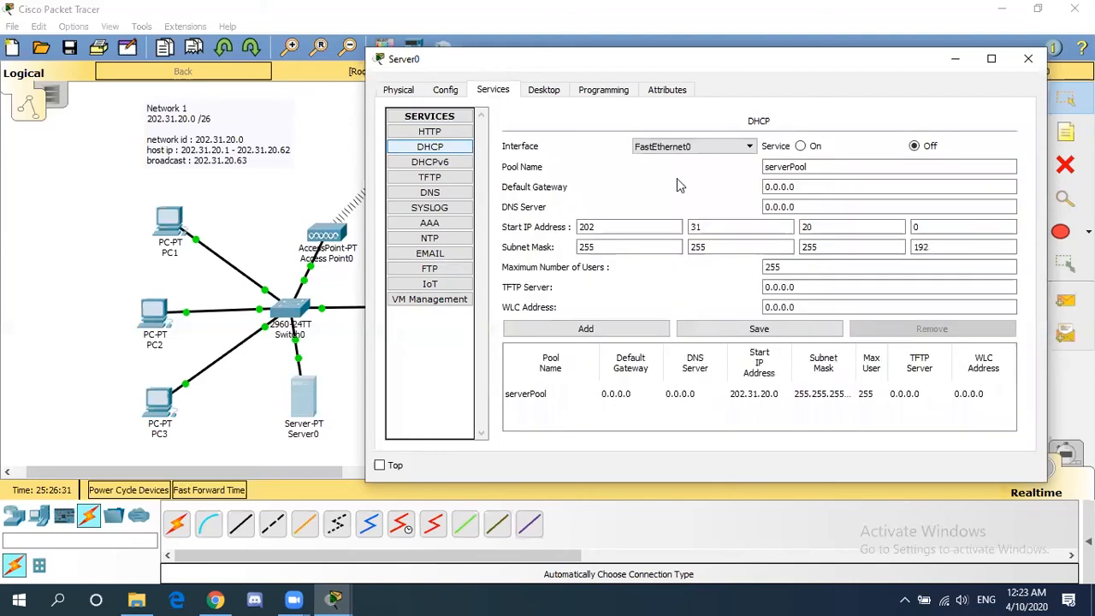
pyautogui.click(812, 187)
pyautogui.hotkey('ctrl', 'a')
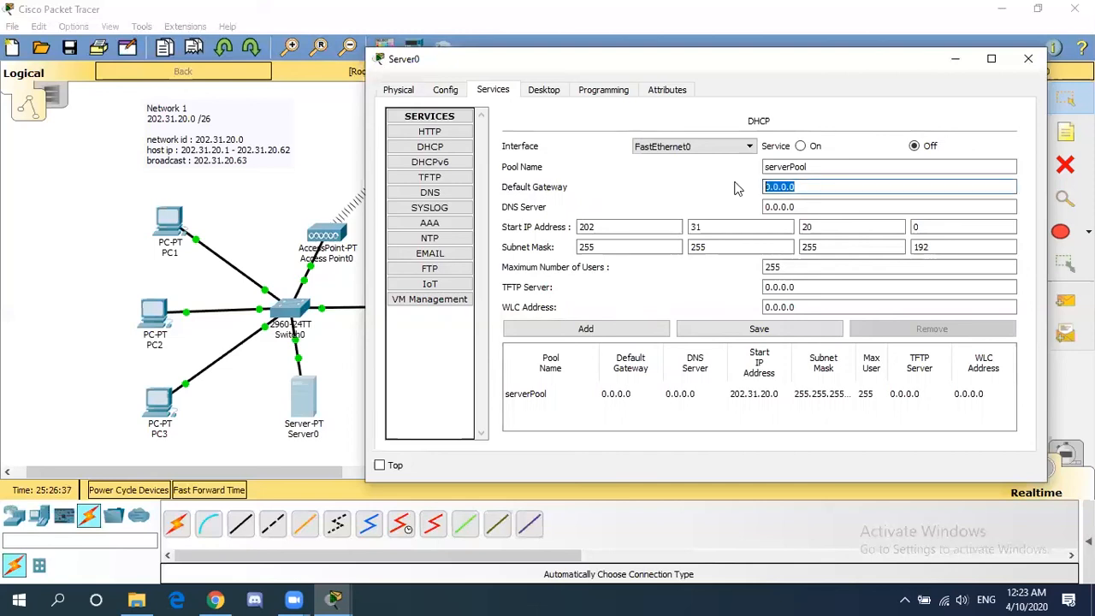
pyautogui.write('202.31.20.62')
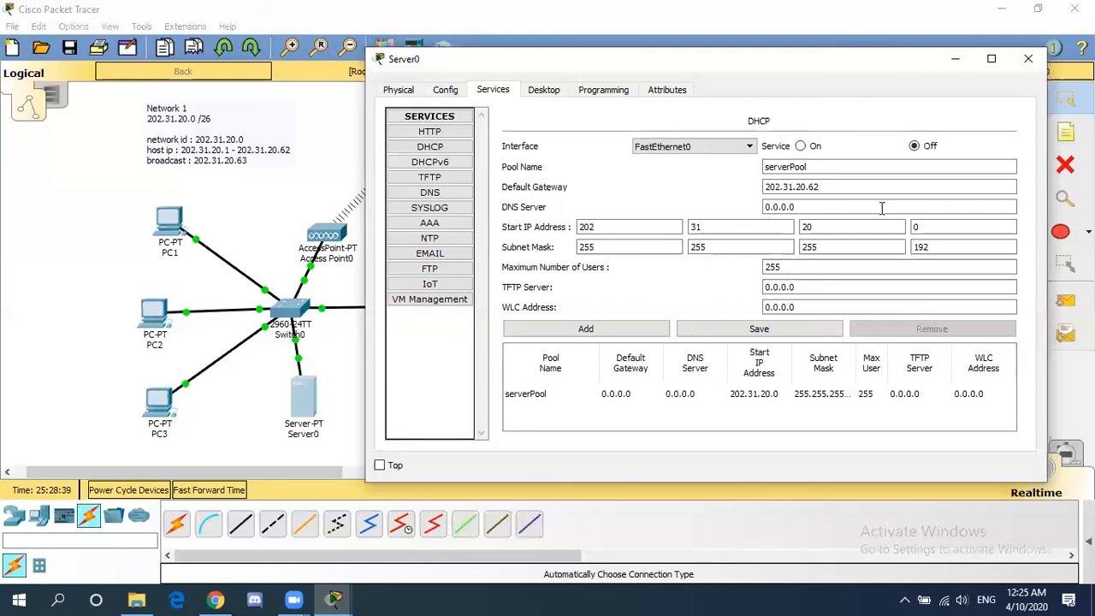
pyautogui.click(920, 225)
pyautogui.press('BackSpace')
pyautogui.write('1')
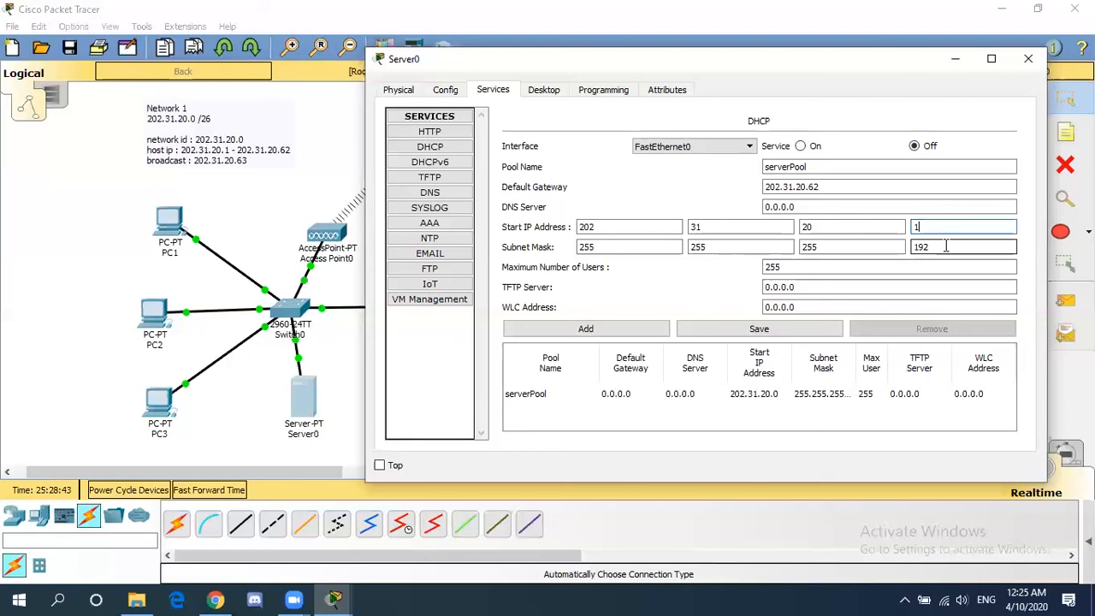
pyautogui.click(750, 201)
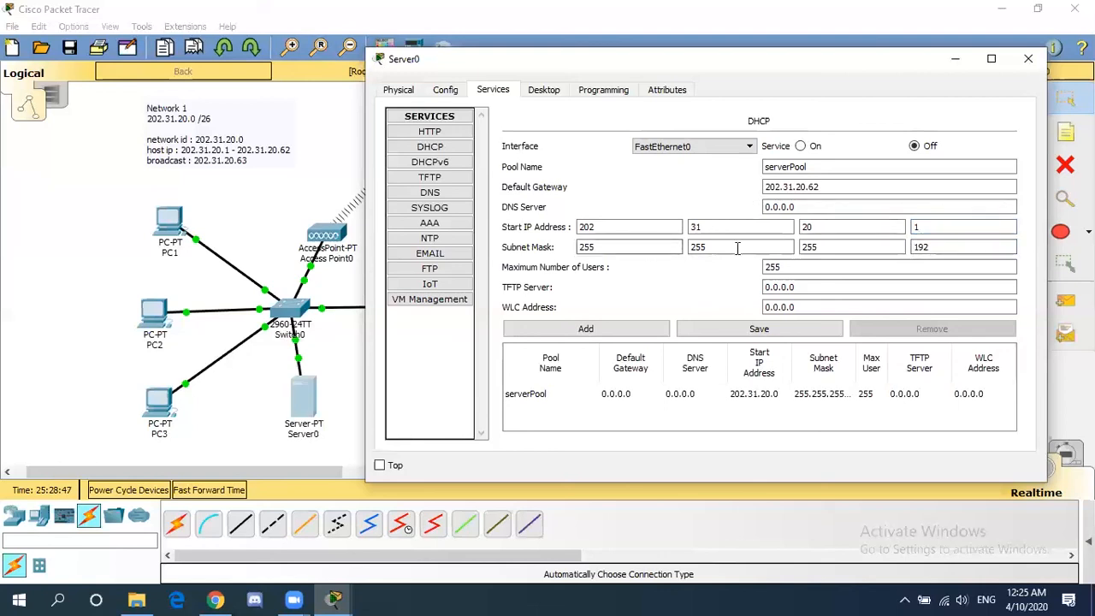
# - Turn the DHCP service on, save serverPool, and close the Server0 window
pyautogui.click(801, 146)
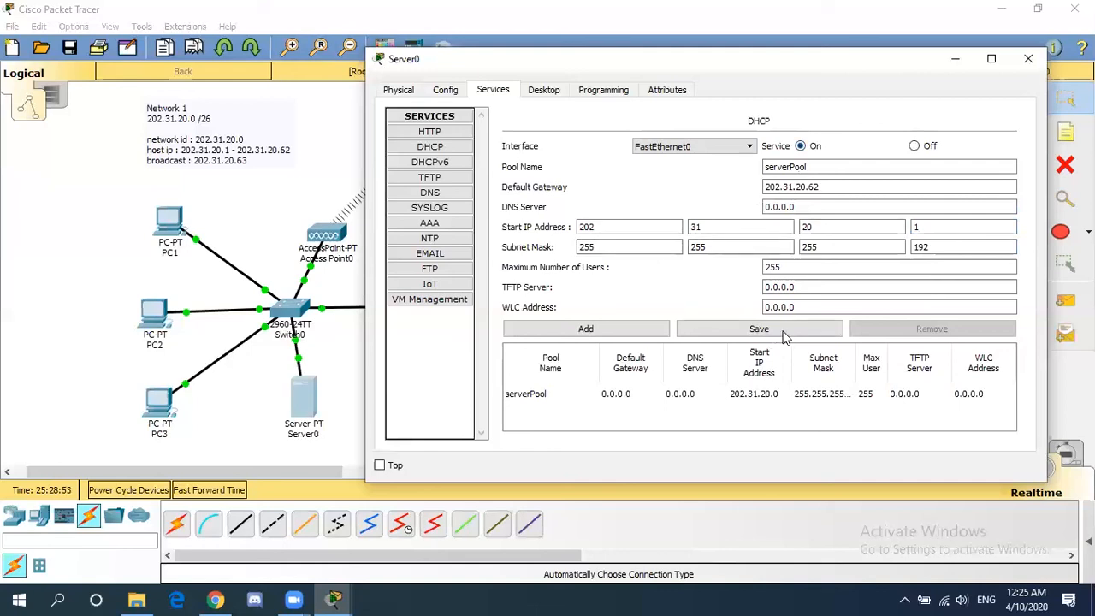
pyautogui.click(785, 336)
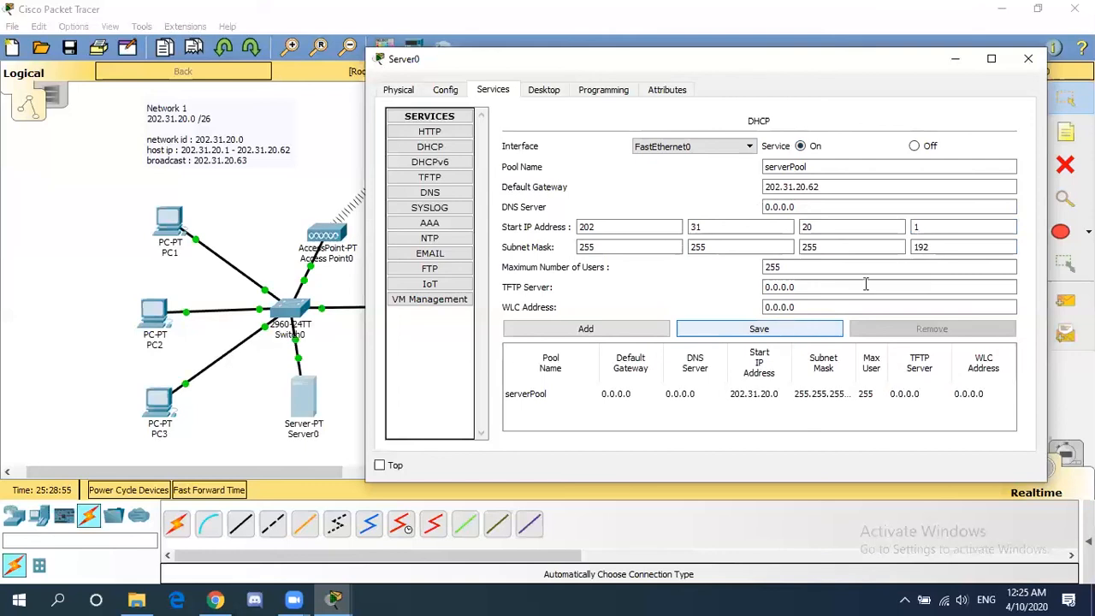
pyautogui.click(1031, 58)
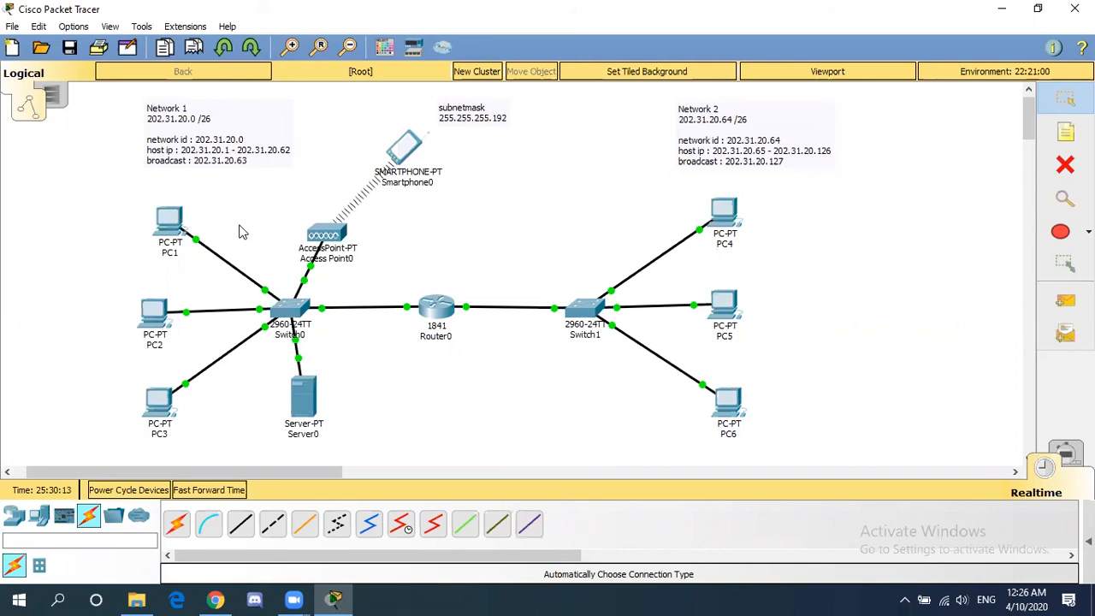
# - Switch PC1's IP Configuration to DHCP so it obtains its address from Server0
pyautogui.click(174, 223)
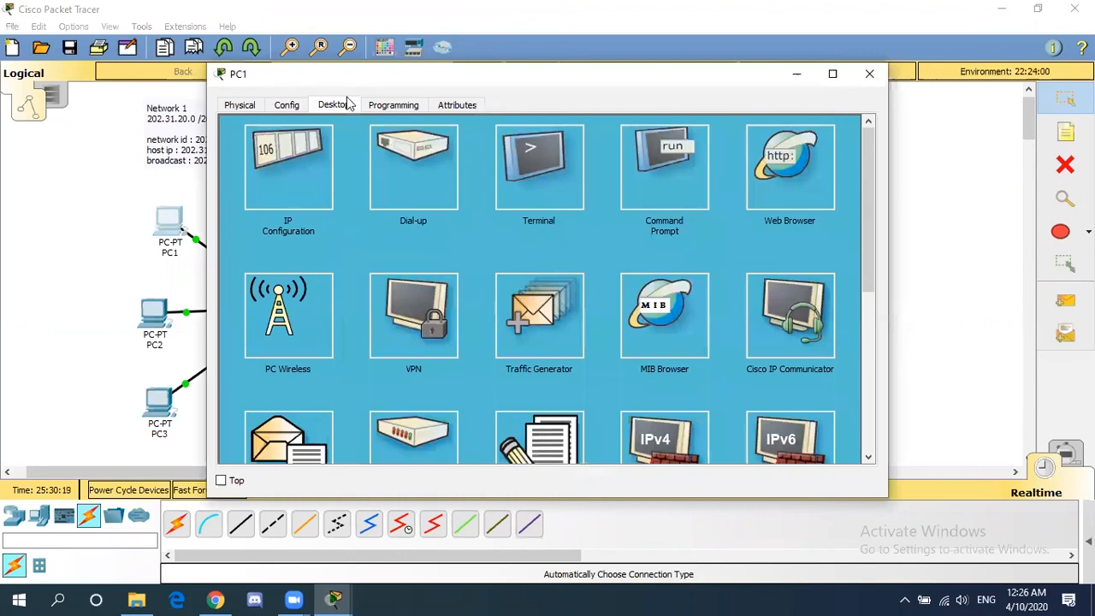
pyautogui.click(313, 203)
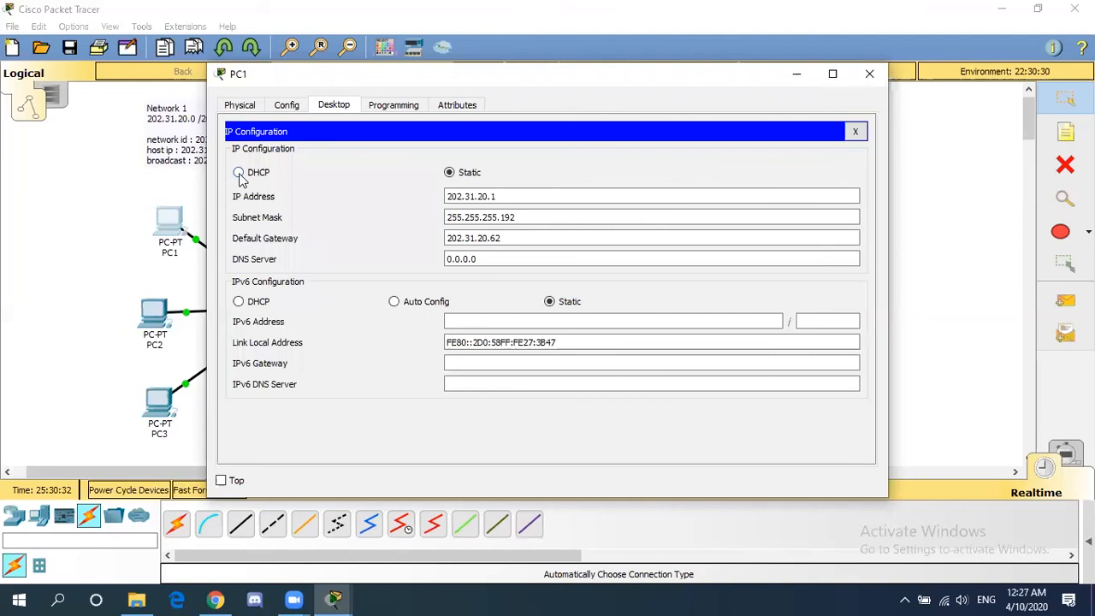
pyautogui.click(239, 173)
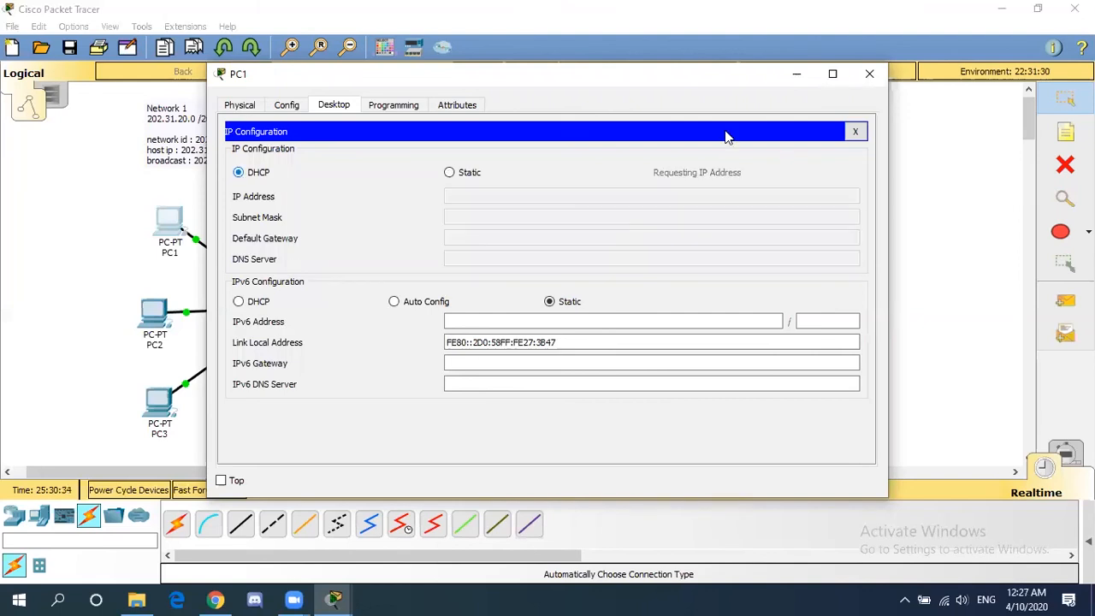